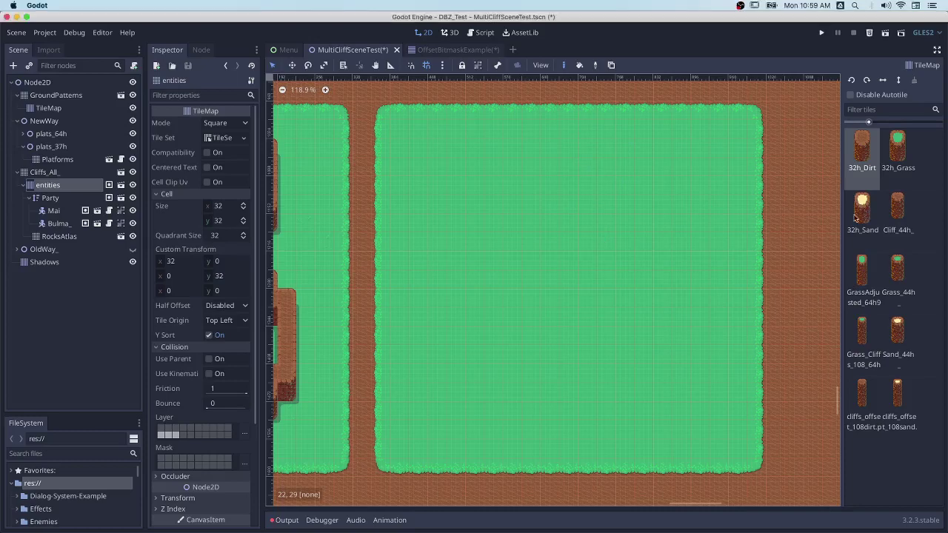
- Paint a test block of 32h_Sand tiles and one lone sand tile on the grass field
left_click(864, 213)
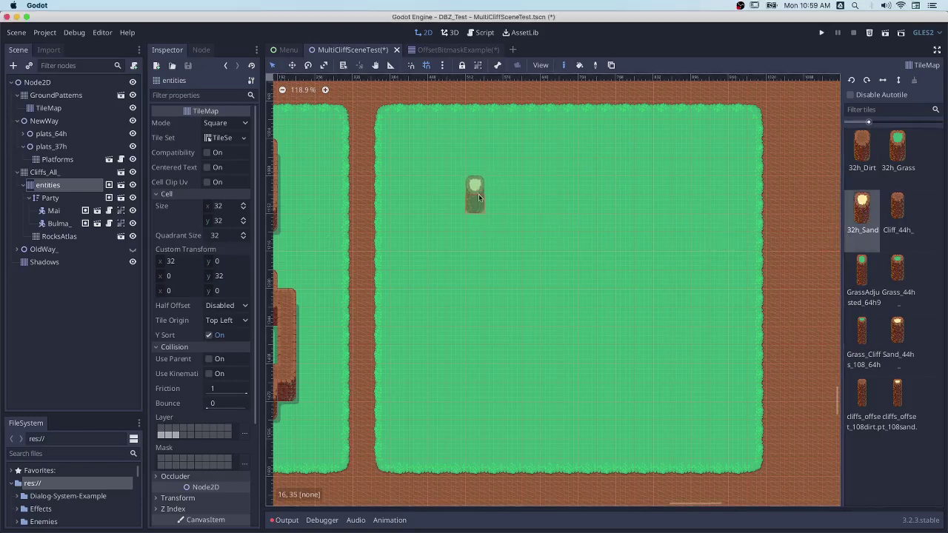
mouse_move(463, 174)
left_mouse_down()
mouse_move(517, 203)
mouse_move(566, 205)
mouse_move(612, 178)
mouse_move(638, 196)
mouse_move(653, 236)
mouse_move(663, 229)
mouse_move(636, 269)
mouse_move(663, 305)
left_mouse_up()
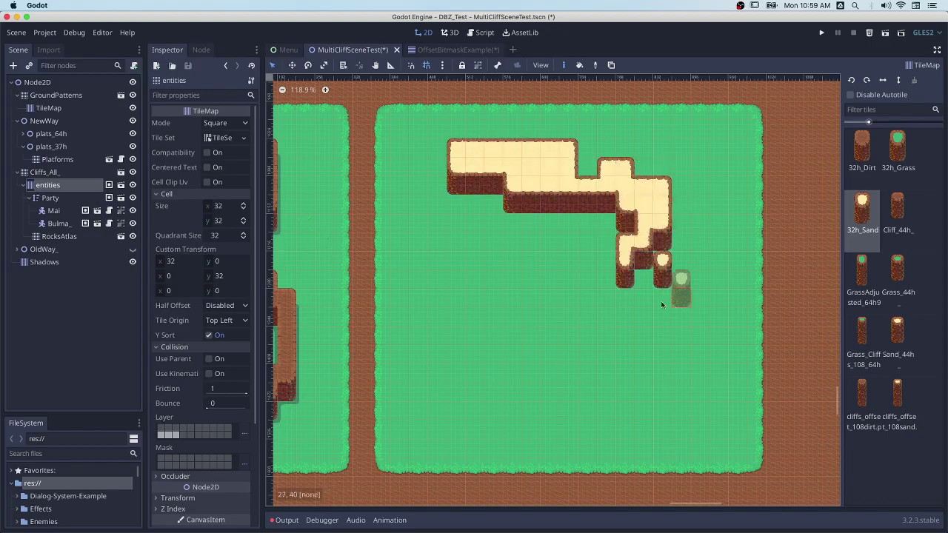
left_click(569, 300)
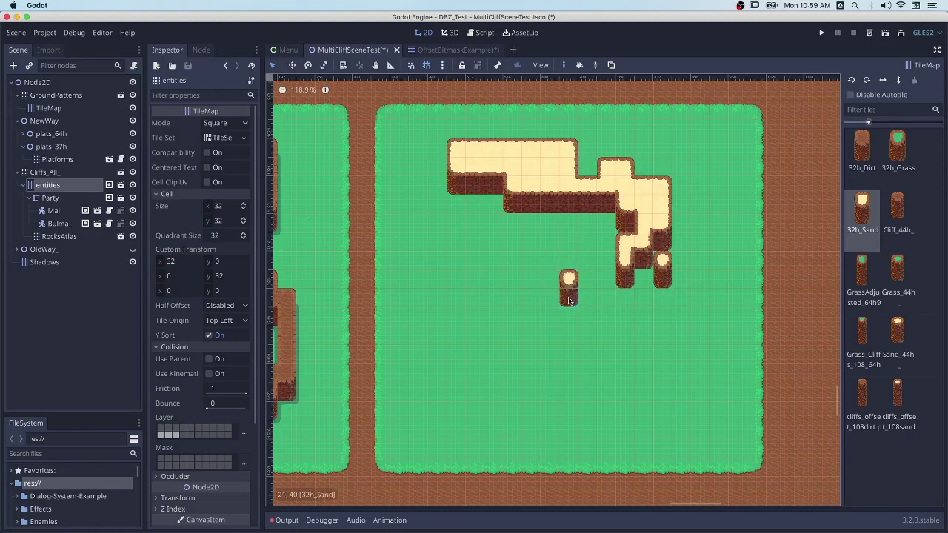
- Erase the sand tiles and paint a small GrassAdjusted_64h96 raised cliff near the top
right_click(569, 296)
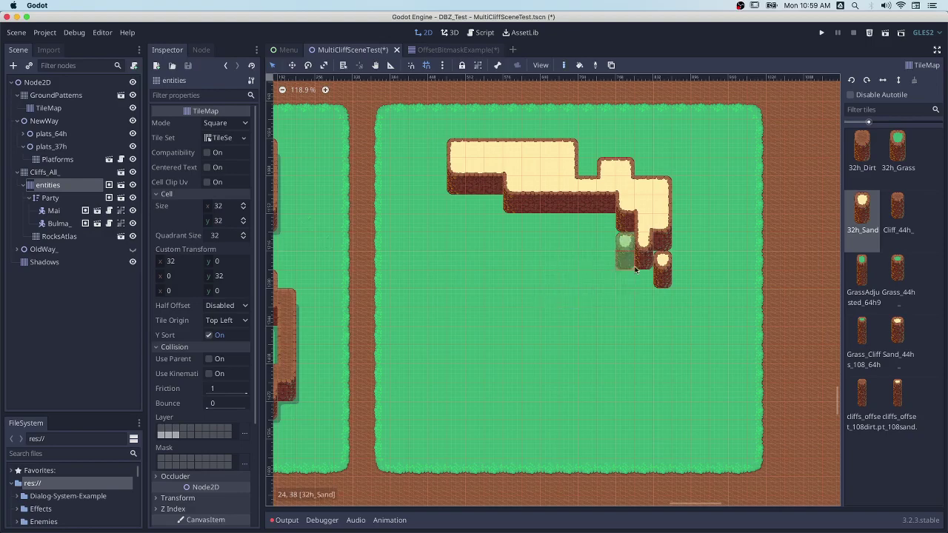
right_click(664, 244)
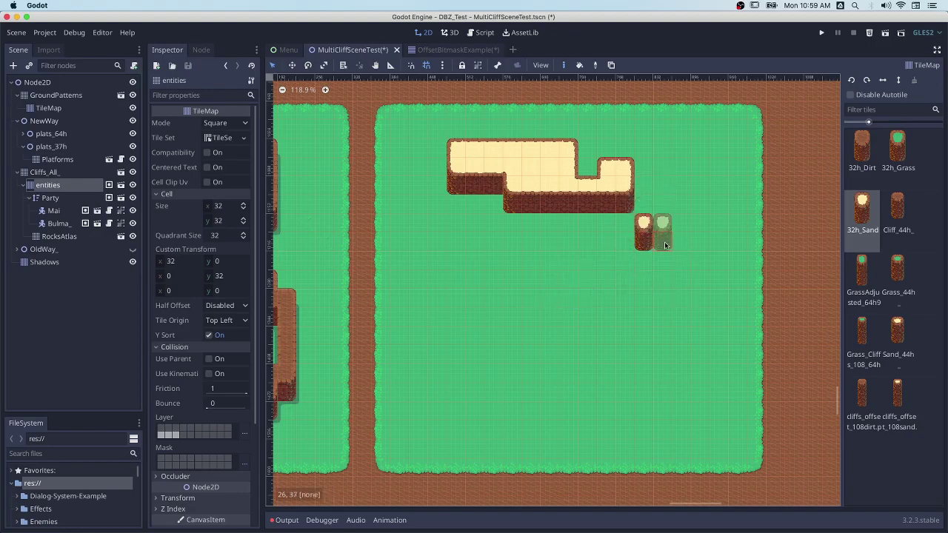
right_click_drag(664, 245, 512, 156)
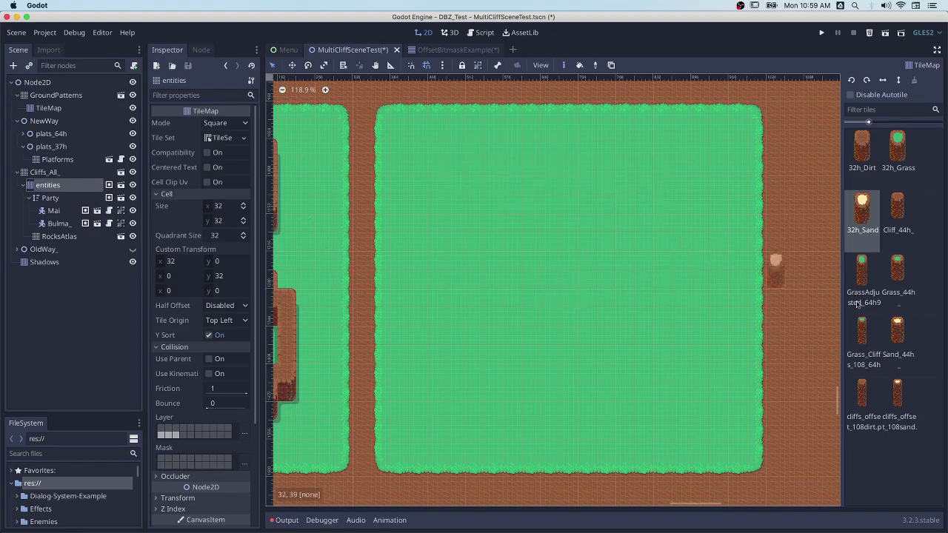
left_click(863, 277)
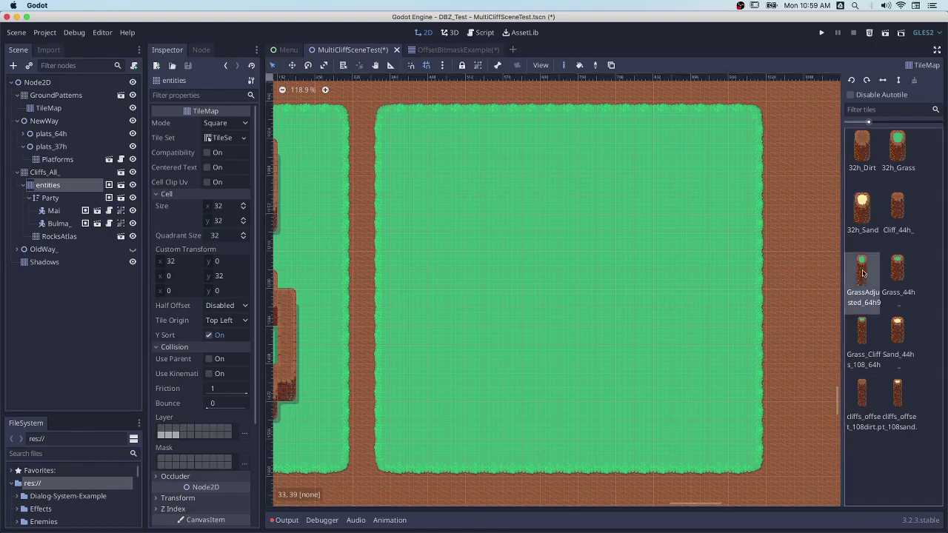
mouse_move(435, 182)
left_mouse_down()
mouse_move(460, 187)
mouse_move(450, 172)
mouse_move(486, 199)
mouse_move(492, 190)
mouse_move(475, 199)
mouse_move(476, 226)
left_mouse_up()
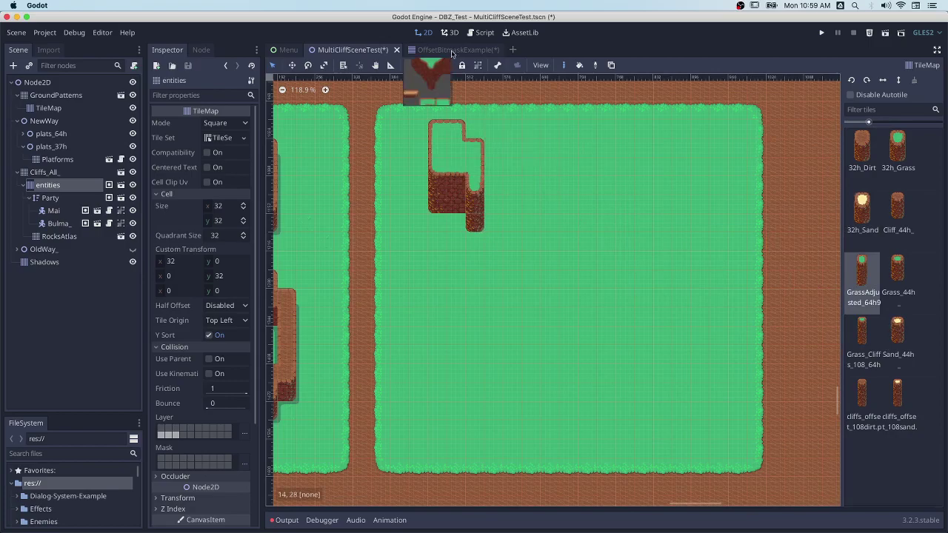
- In OffsetBitmaskExample, undo the test cliff tiles and open its TileSet in an enlarged panel
left_click(452, 53)
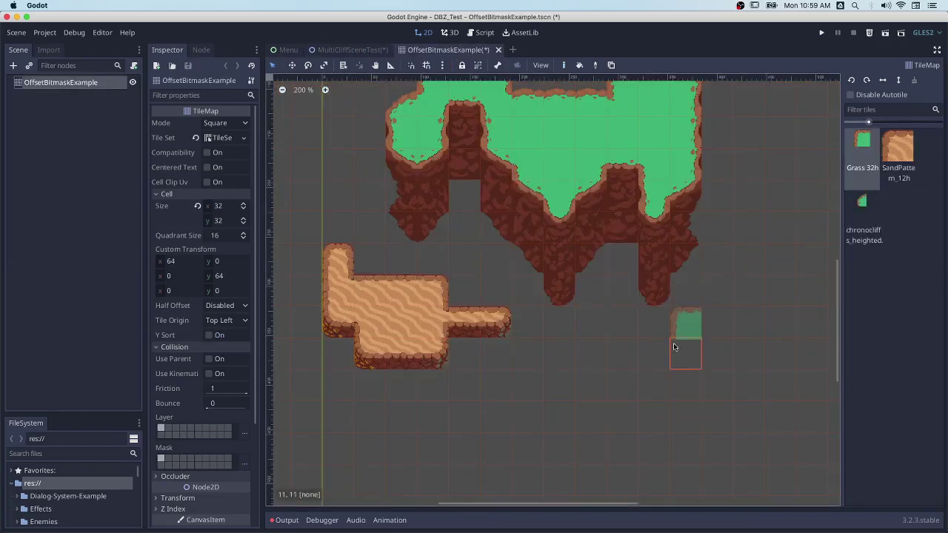
key("super+z")
key("super+z")
key("super+z")
key("super+z")
key("super+z")
scroll(545, 220, "up", 3)
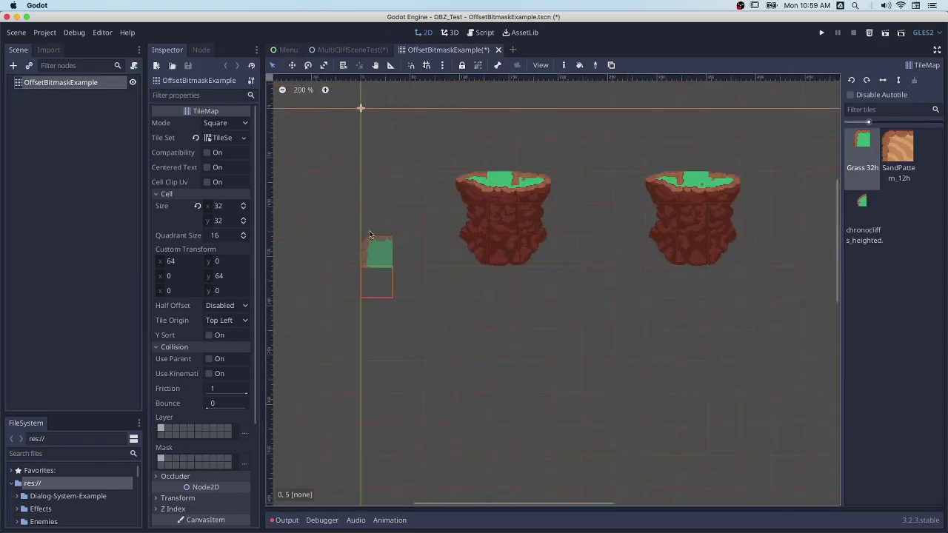
key("super+z")
left_click(222, 138)
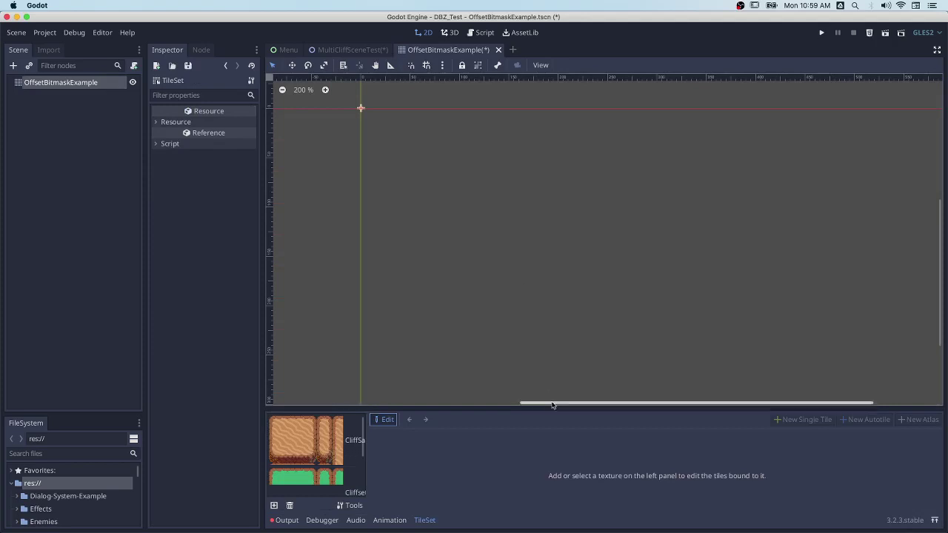
left_click_drag(554, 411, 539, 113)
- Open the CliffSand texture, select its top-left tile, zoom in and enter Bitmask mode
left_click(330, 139)
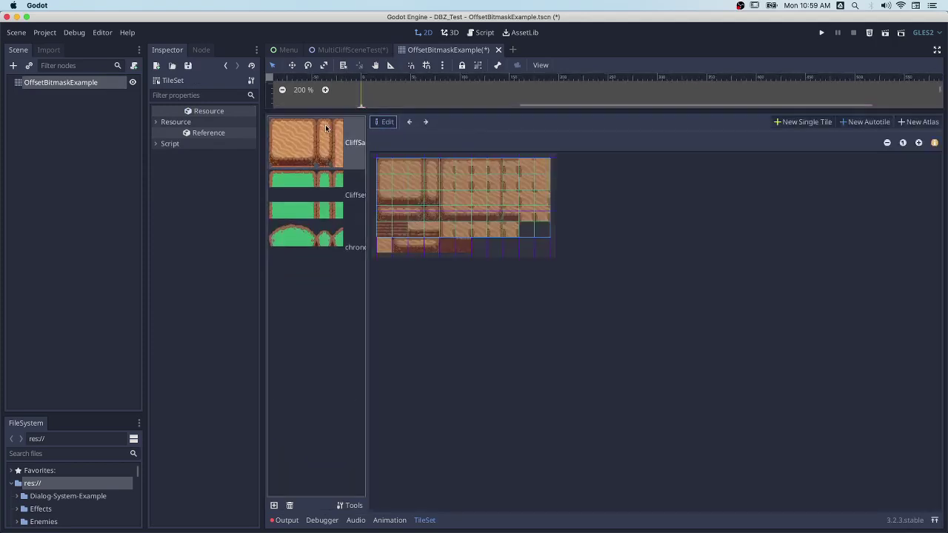
left_click(386, 177)
left_click(920, 160)
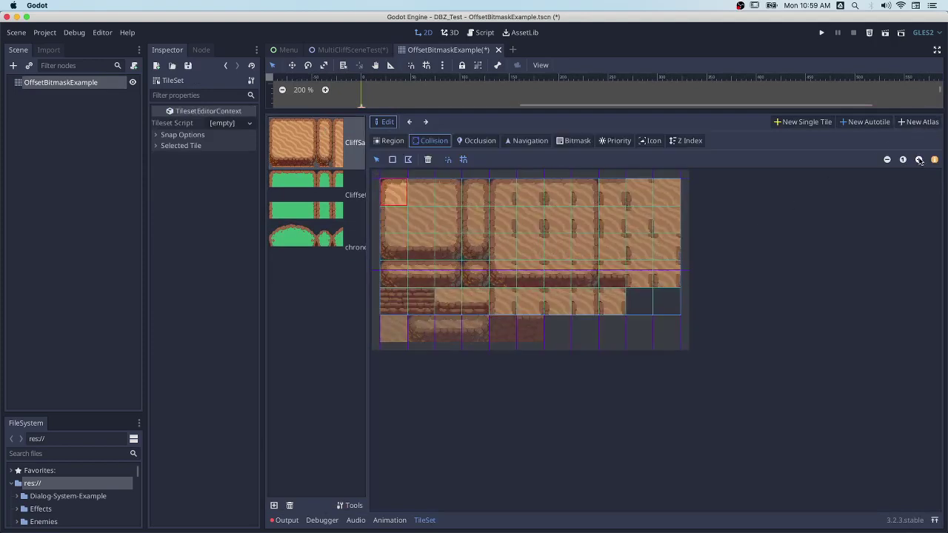
left_click(920, 161)
left_click(393, 141)
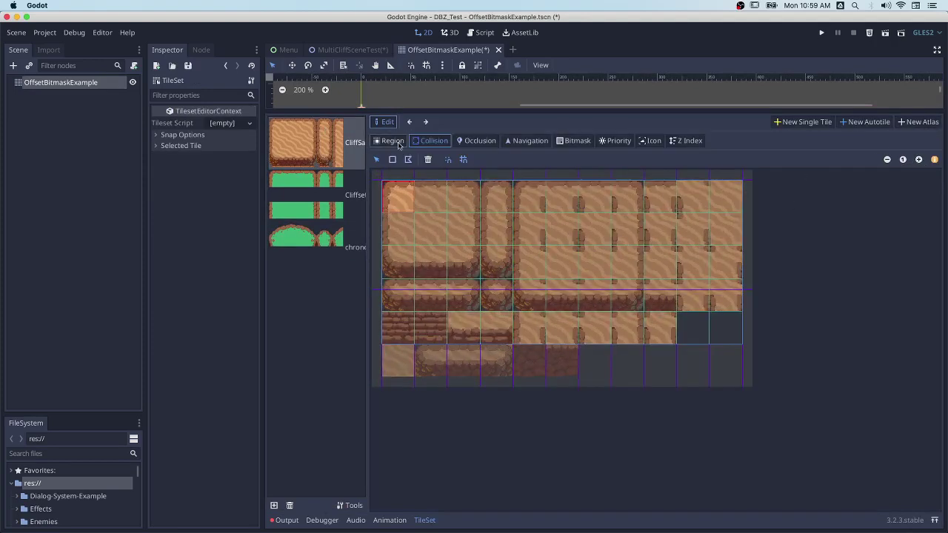
left_click(575, 141)
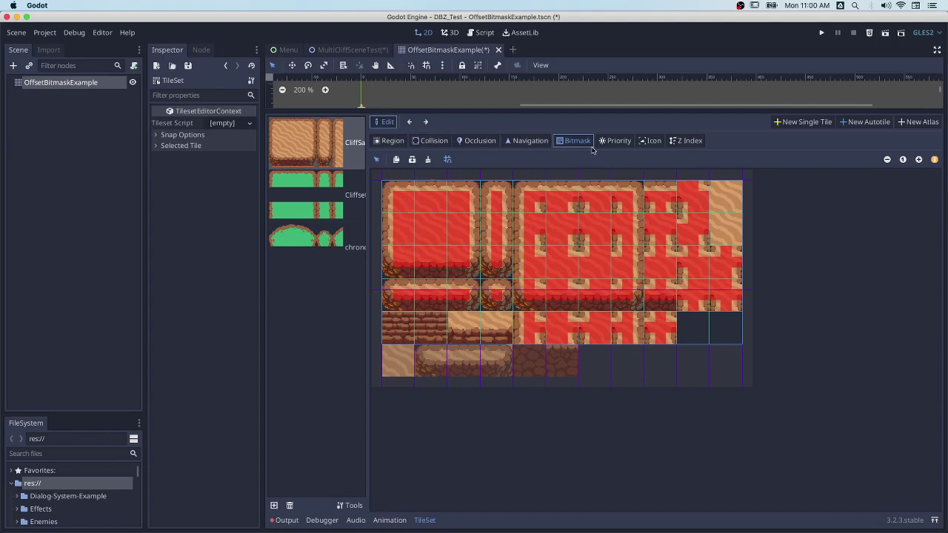
- Clear the first tile's top-left and centre bitmask cells, leaving only the centre bit
right_click(408, 199)
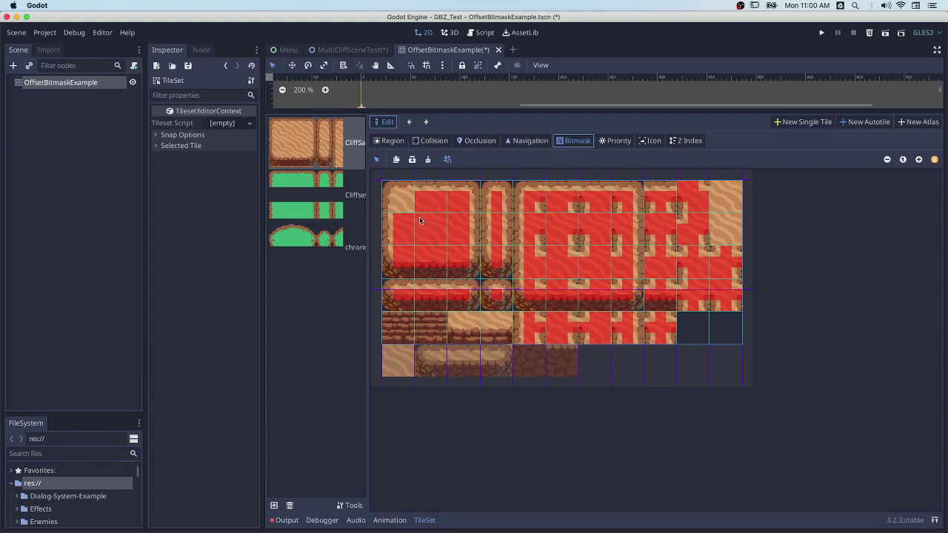
right_click(431, 226)
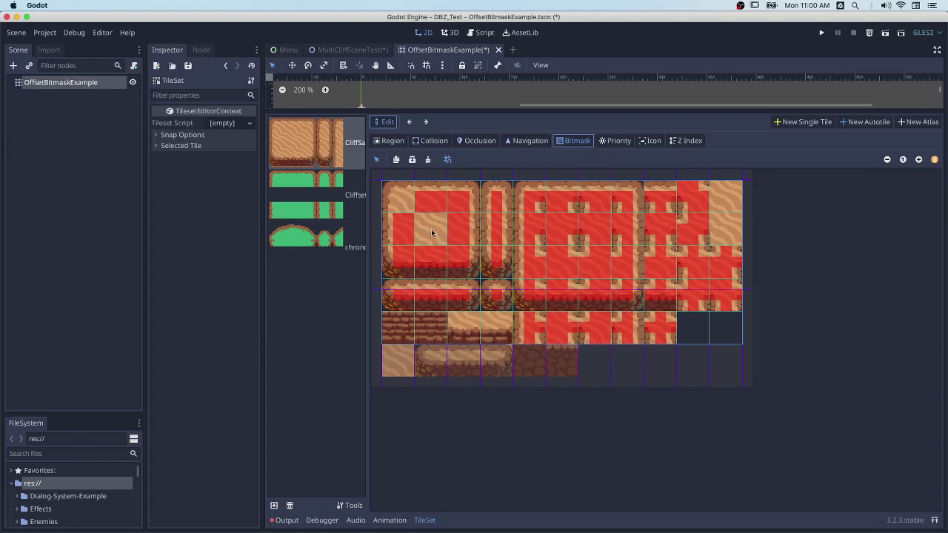
left_click(432, 231, "shift")
- Set the sand tileset's Snap Options Step y to 32
left_click(191, 146)
left_click(194, 136)
left_click(231, 190)
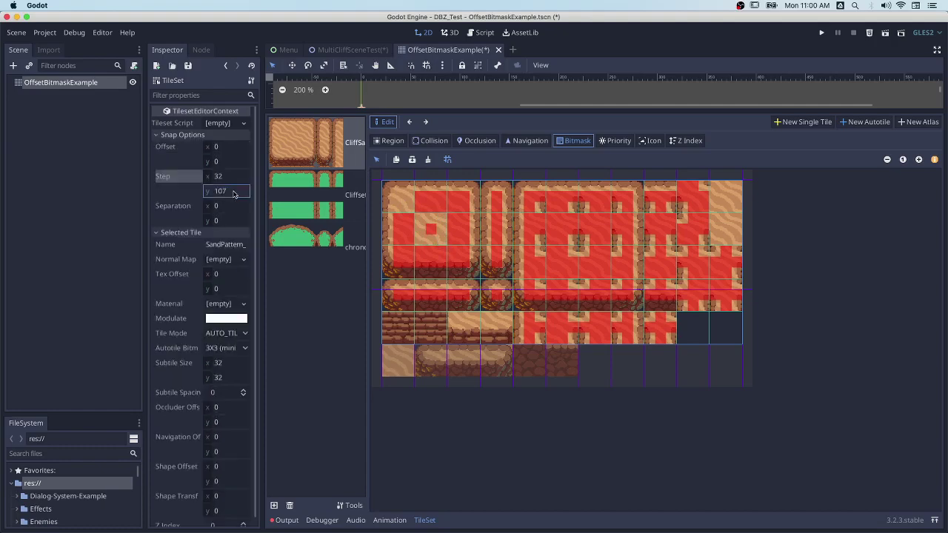
type("32")
key("Return")
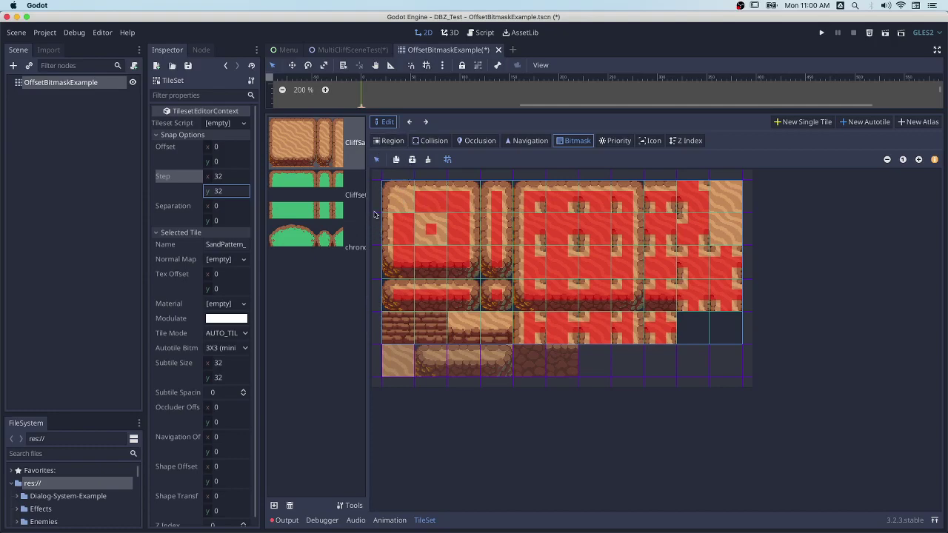
- Paint the first sand tile's bitmask back to fully red
left_click(399, 197)
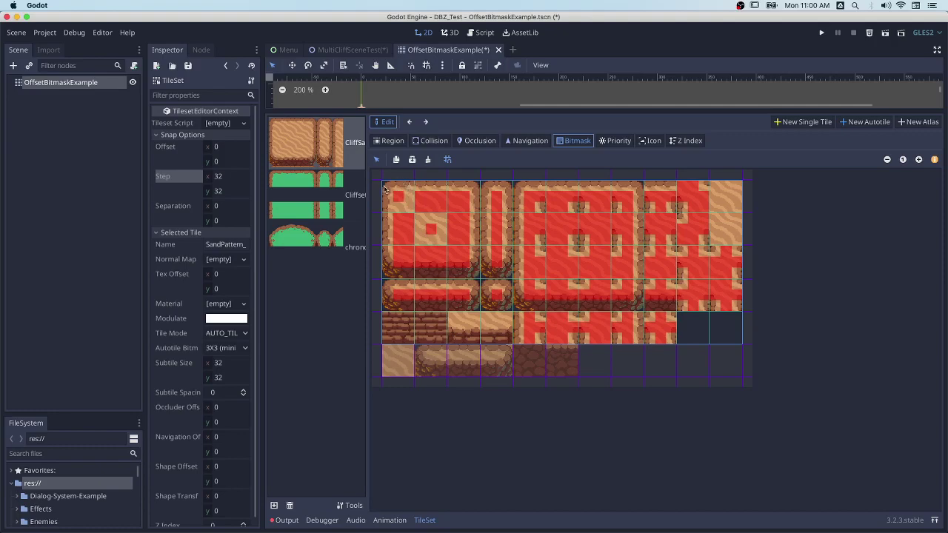
left_click(410, 208)
mouse_move(417, 216)
left_mouse_down()
mouse_move(420, 237)
mouse_move(439, 235)
mouse_move(433, 214)
mouse_move(441, 248)
mouse_move(463, 266)
left_mouse_up()
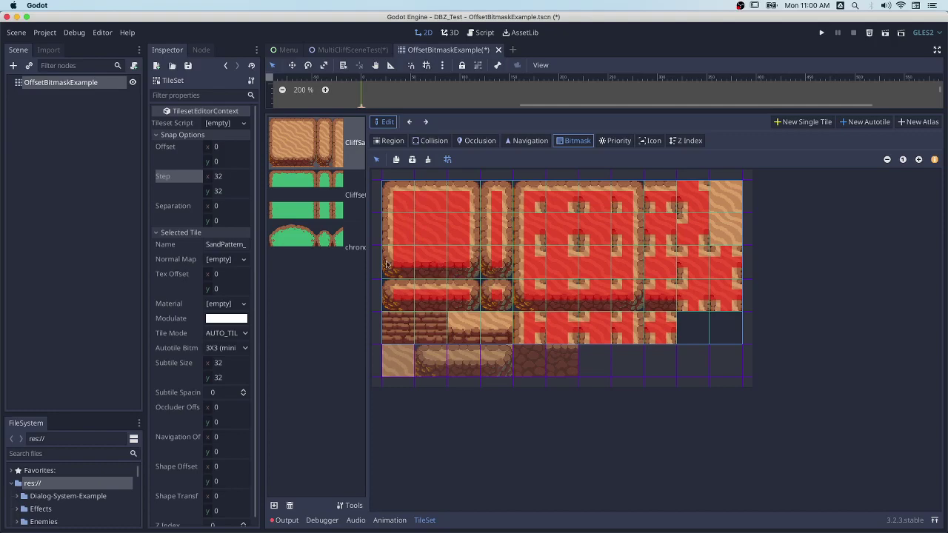
- Open the Cliffset grass texture, select its first tile, and set Snap Step y to 64
left_click(321, 191)
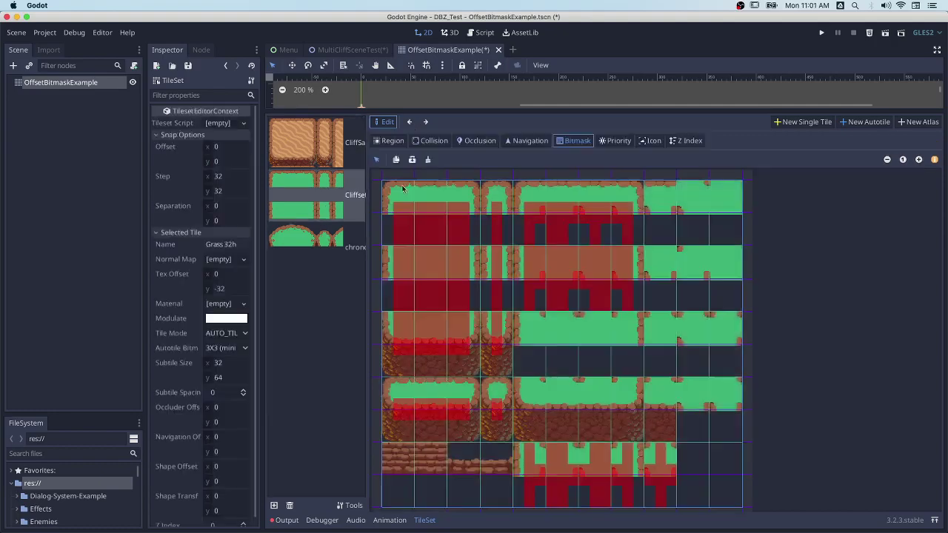
left_click(408, 194)
left_click(236, 190)
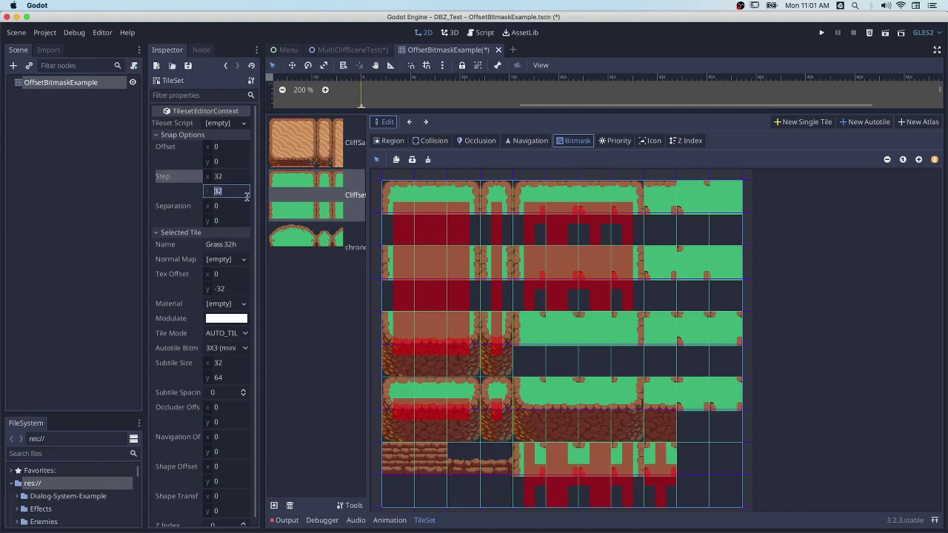
type("63")
key("Return")
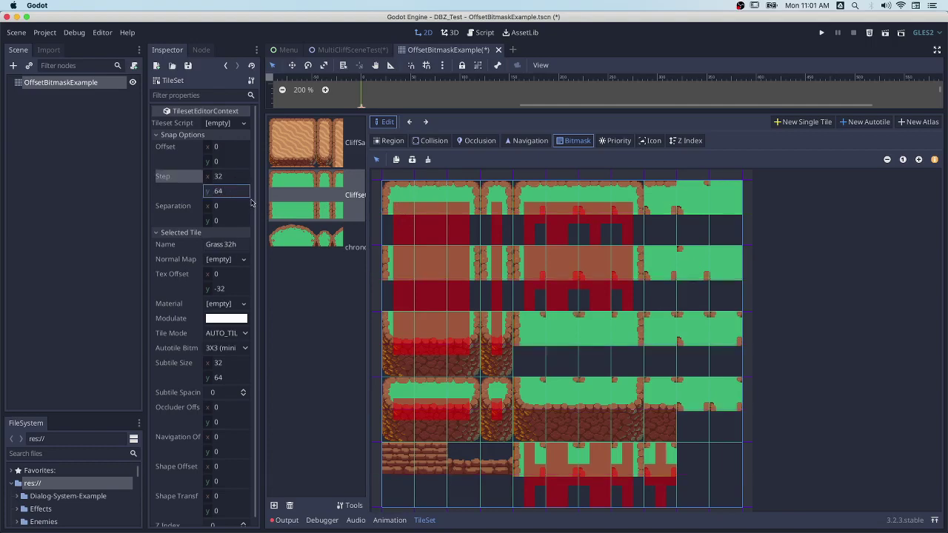
- Verify the Subtile Size height reads 64 and recheck the snap step height
left_click(243, 379)
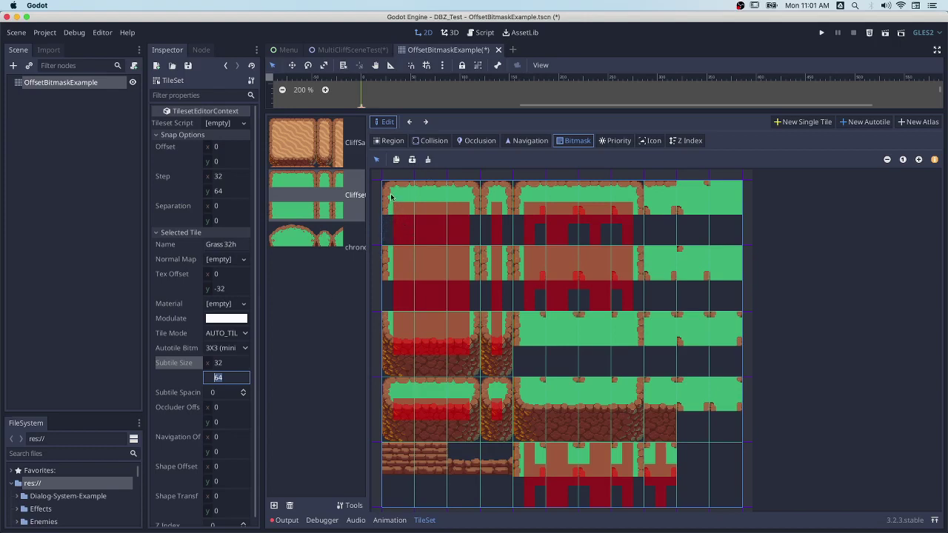
left_click(231, 380)
double_click(238, 379)
left_click(232, 191)
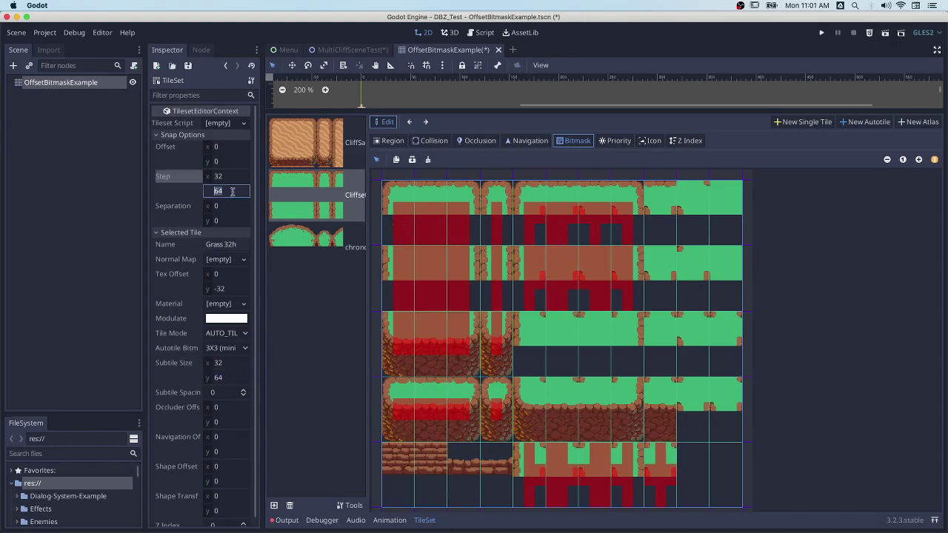
- Add a collision rectangle to the first Grass 32h subtile and set the snap step height to 32
left_click(436, 140)
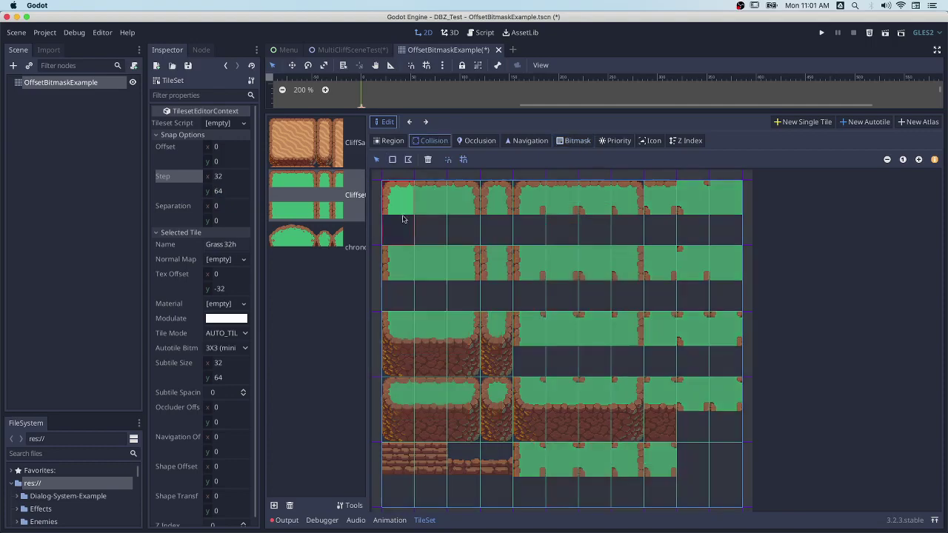
left_click(394, 160)
left_click(404, 229)
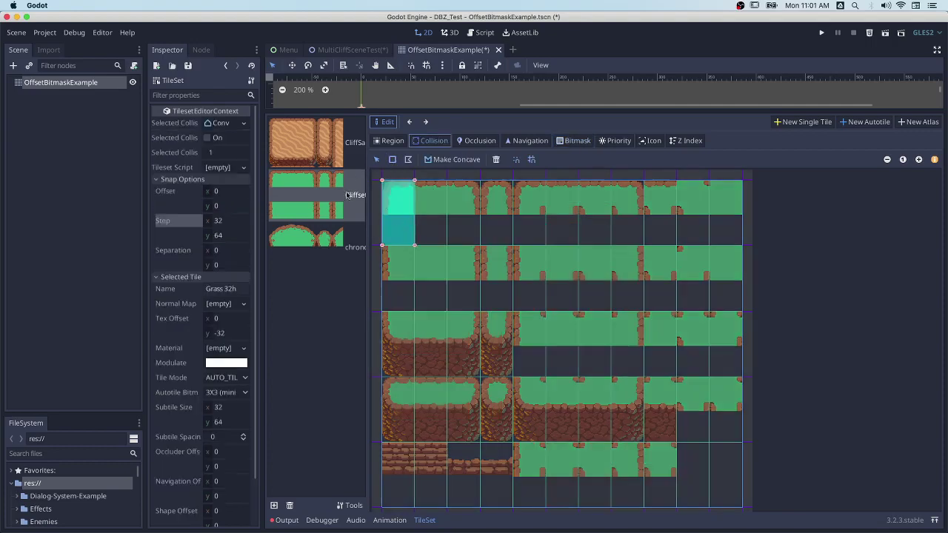
left_click(227, 235)
type("32")
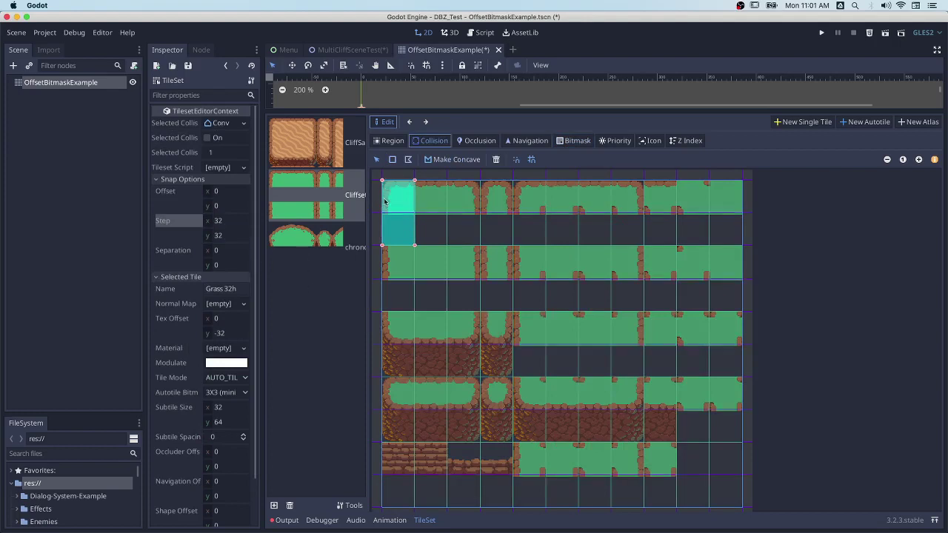
- Reshape the collision shape with a diagonal corner over the tall tile, then delete it
left_click_drag(388, 186, 415, 214)
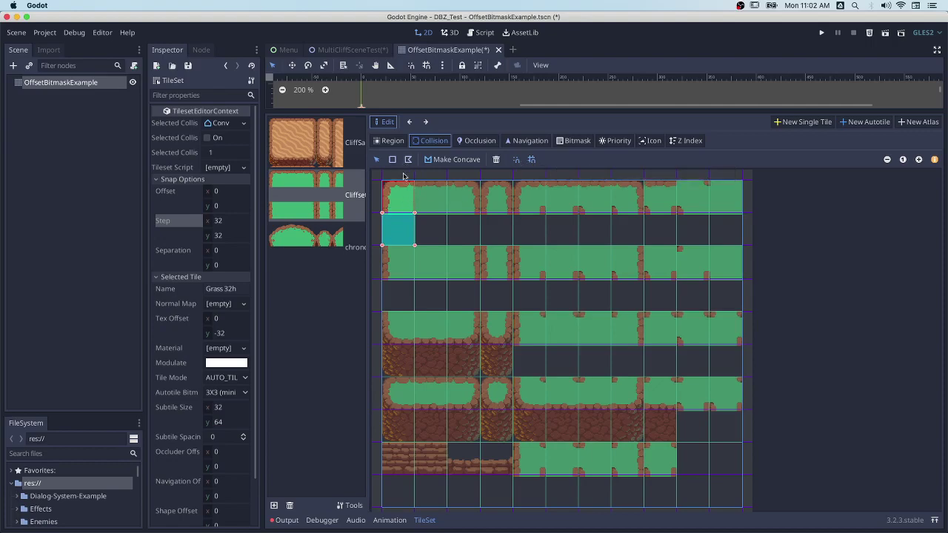
left_click_drag(415, 213, 415, 181)
left_click_drag(382, 213, 383, 181)
key("Delete")
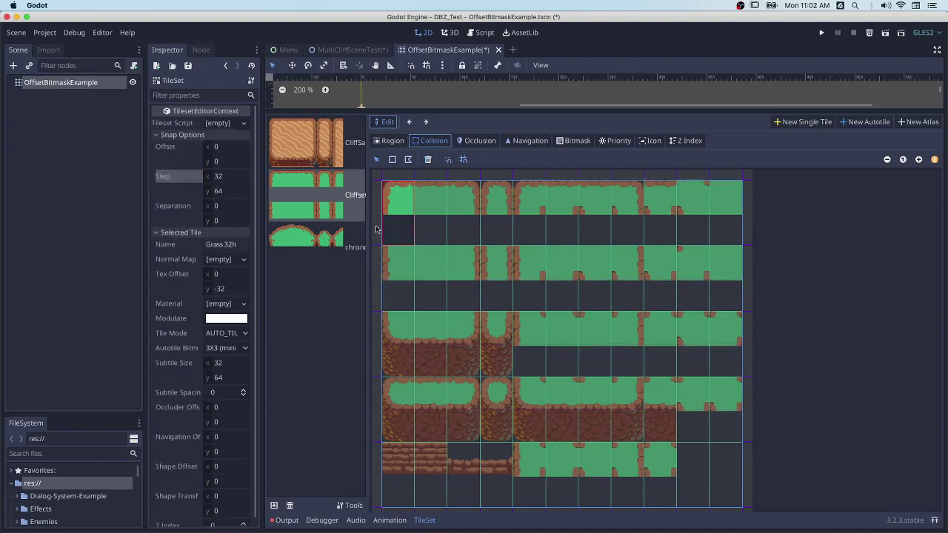
- Clear the old Grass 32h bitmask bits in the left tiles and down the tile column
left_click(578, 140)
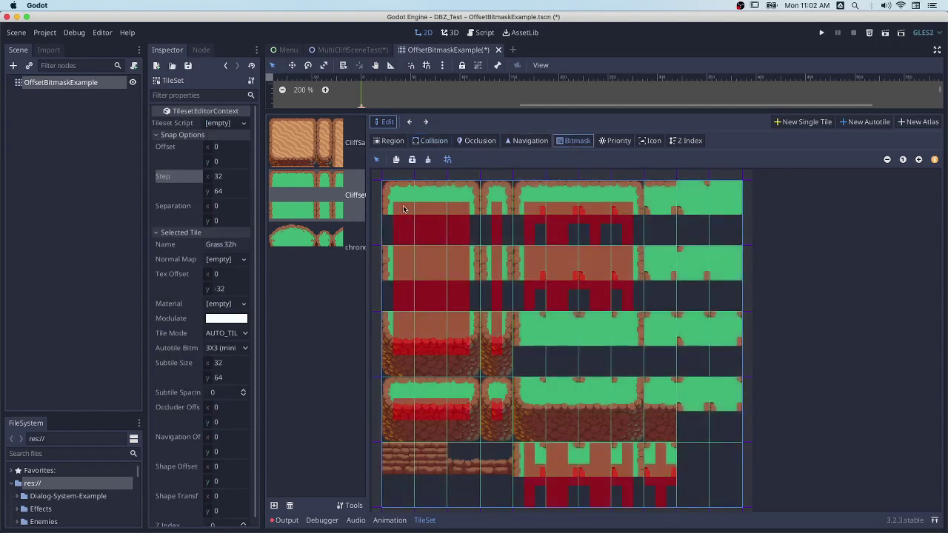
right_click(401, 208)
right_click(412, 210)
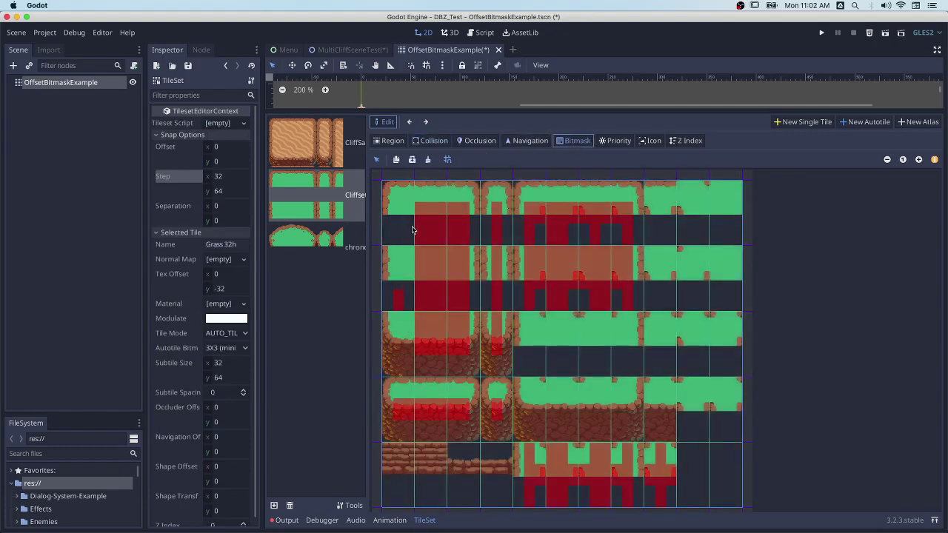
mouse_move(420, 205)
right_mouse_down()
mouse_move(428, 346)
mouse_move(424, 237)
mouse_move(418, 362)
mouse_move(428, 235)
mouse_move(435, 228)
mouse_move(438, 253)
mouse_move(447, 248)
mouse_move(451, 309)
mouse_move(459, 204)
mouse_move(461, 217)
mouse_move(502, 217)
mouse_move(496, 213)
mouse_move(496, 371)
right_mouse_up()
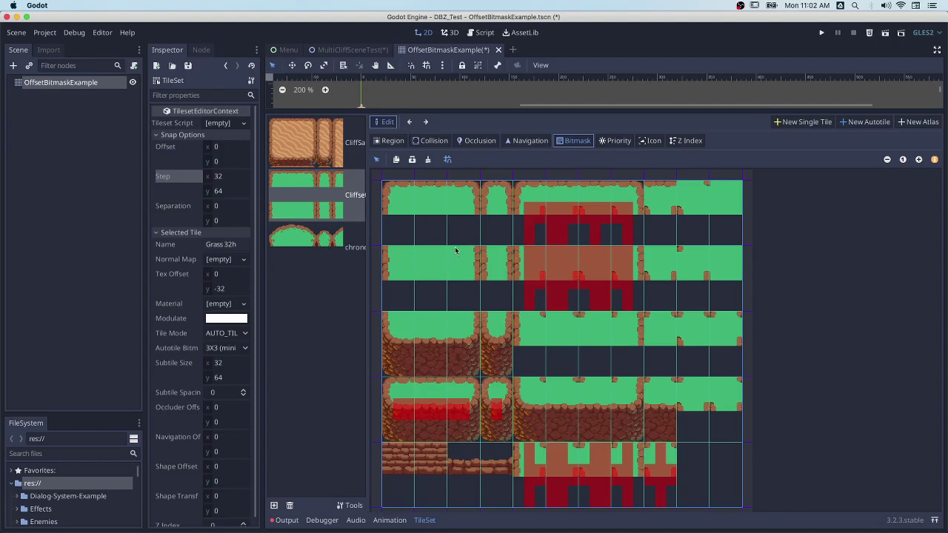
- Mark bits down the cliff edge and set the narrow cliff tile's bitmask bits
mouse_move(531, 331)
left_mouse_down()
mouse_move(534, 405)
mouse_move(549, 400)
mouse_move(508, 425)
left_mouse_up()
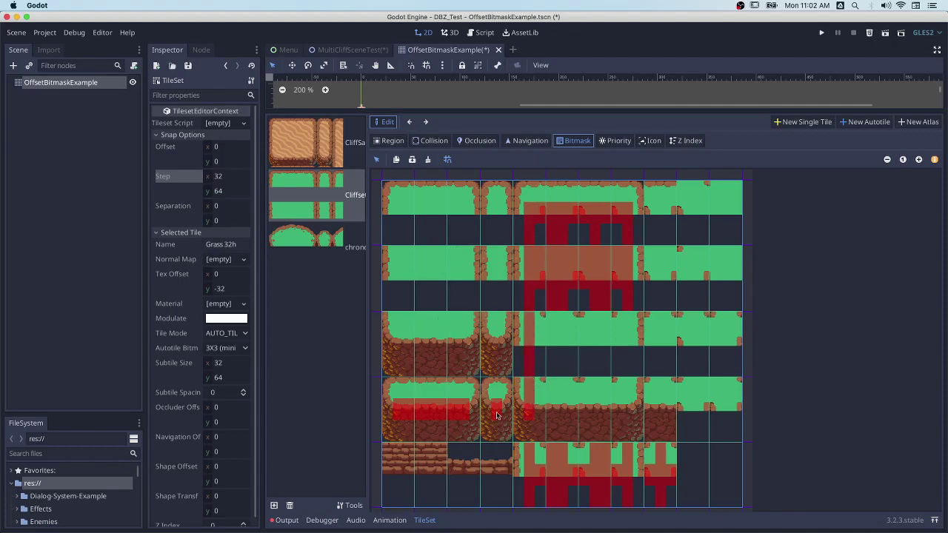
right_click(497, 414)
left_click(497, 414)
right_click(496, 412)
left_click(498, 416)
left_click(500, 344)
- Mark one continuous middle column of bits from the top of the narrow grass tile downward
left_click(495, 322)
left_click(497, 275)
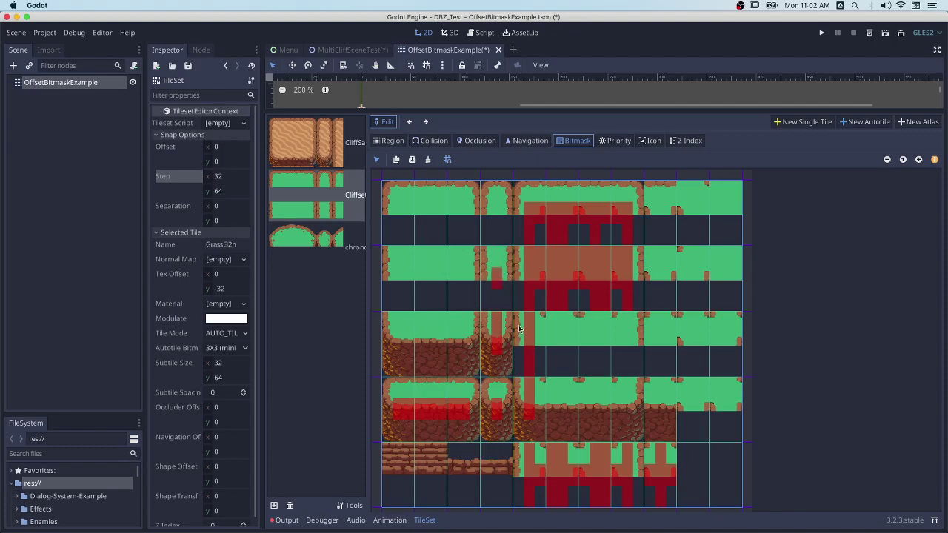
left_click(497, 257)
left_click(499, 300)
left_click(497, 211)
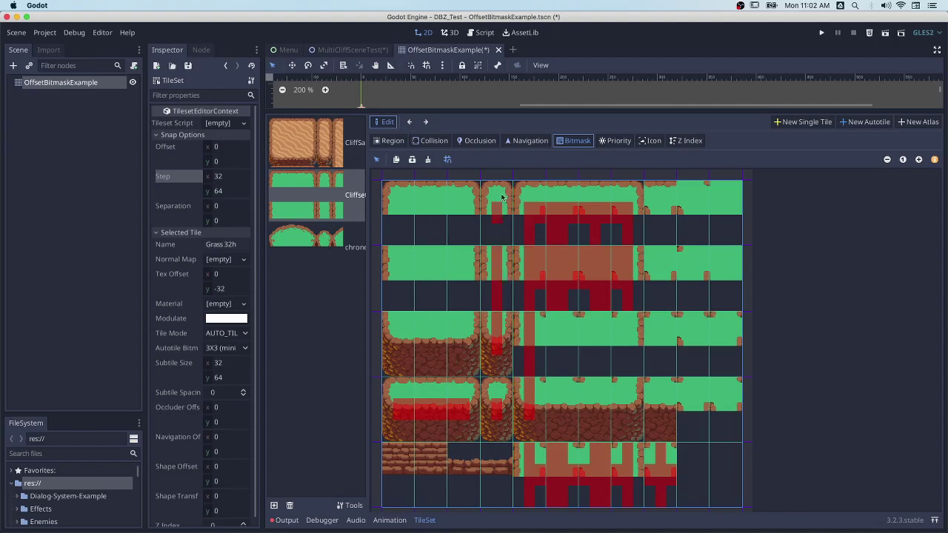
right_click(497, 208)
left_click(497, 190)
right_click(498, 192)
left_click(497, 212)
left_click(498, 225)
- Mark a continuous bar of bits across the top-row left tiles
left_click(403, 210)
left_click(431, 213)
left_click(463, 216)
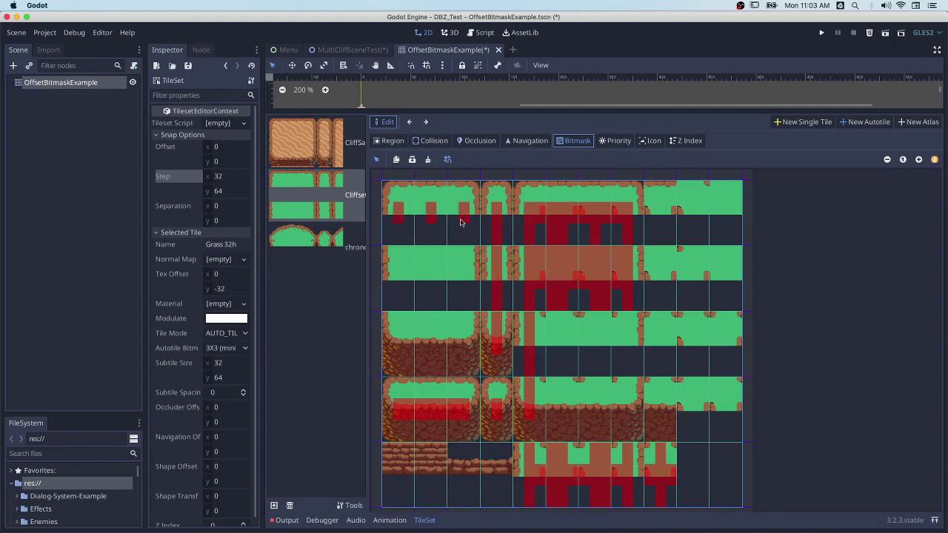
left_click_drag(400, 219, 465, 212)
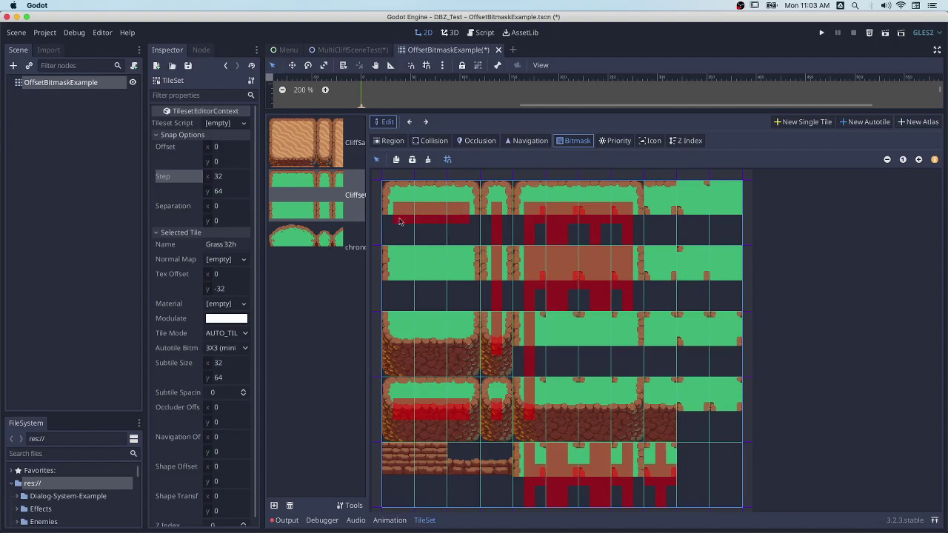
- Set the second-row left bit and the centre bits of the third-row subtiles
left_click(399, 279)
left_click(401, 345)
right_click(401, 327)
left_click_drag(400, 328, 462, 318)
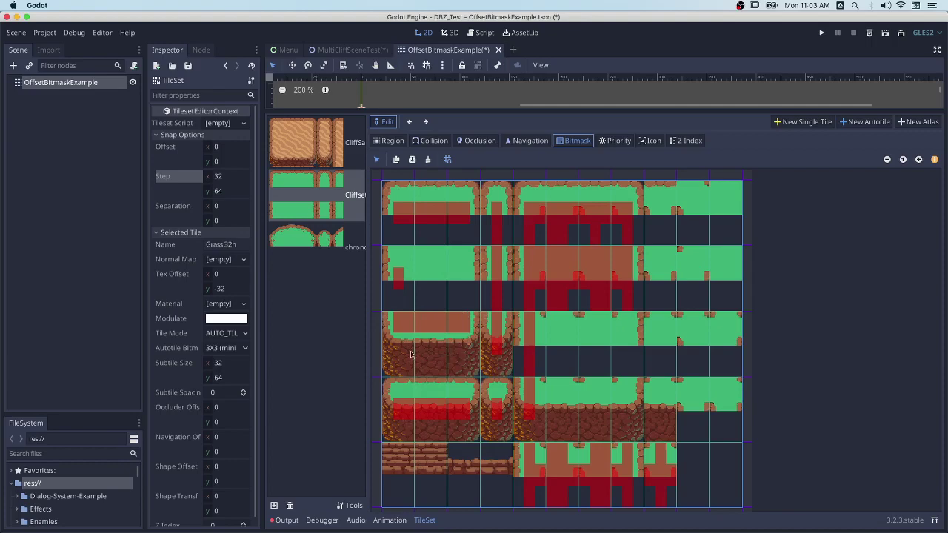
right_click_drag(398, 324, 459, 317)
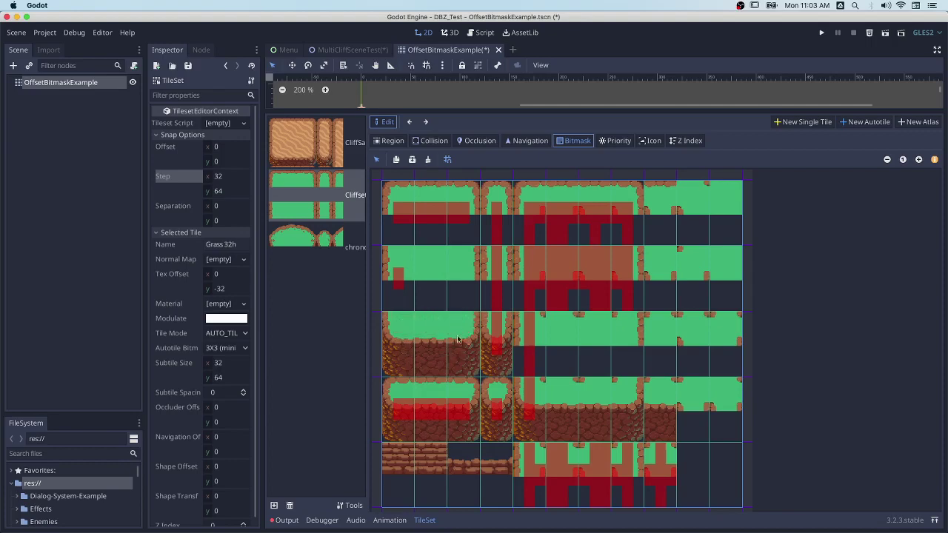
left_click(463, 347)
left_click(433, 345)
left_click(397, 344)
- Fill the left, right and middle columns of bits in the large left tiles
mouse_move(396, 217)
left_mouse_down()
mouse_move(402, 359)
mouse_move(402, 340)
mouse_move(466, 339)
left_mouse_up()
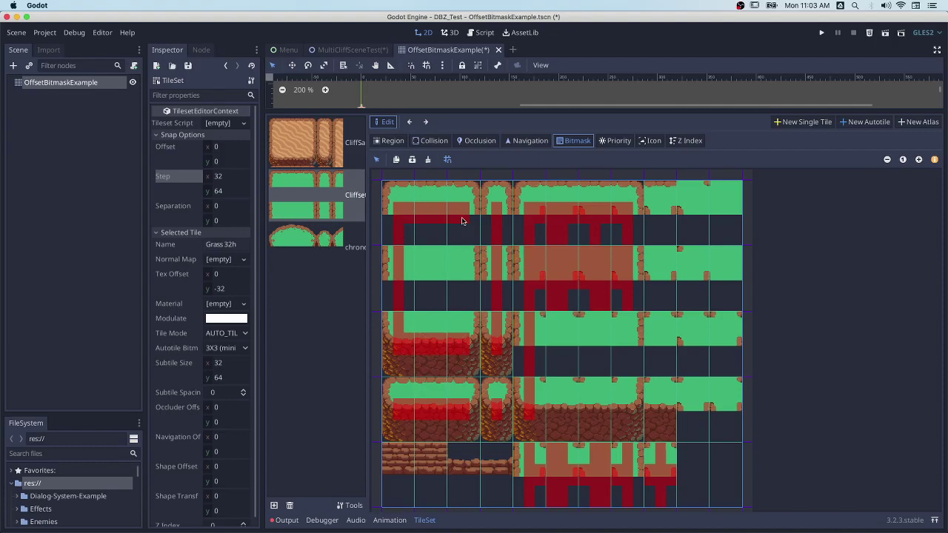
left_click_drag(462, 221, 464, 330)
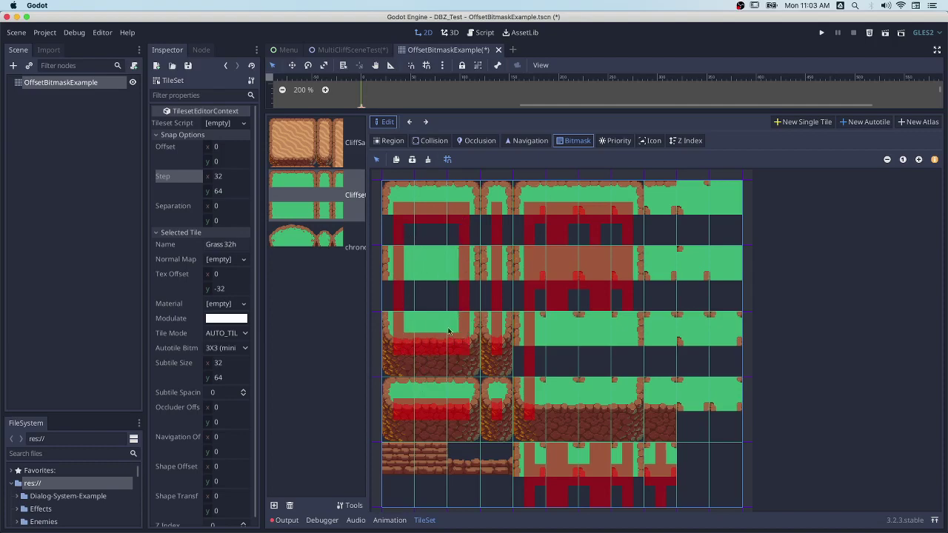
mouse_move(414, 235)
left_mouse_down()
mouse_move(414, 323)
mouse_move(424, 230)
mouse_move(436, 241)
mouse_move(440, 335)
mouse_move(440, 231)
mouse_move(456, 333)
left_mouse_up()
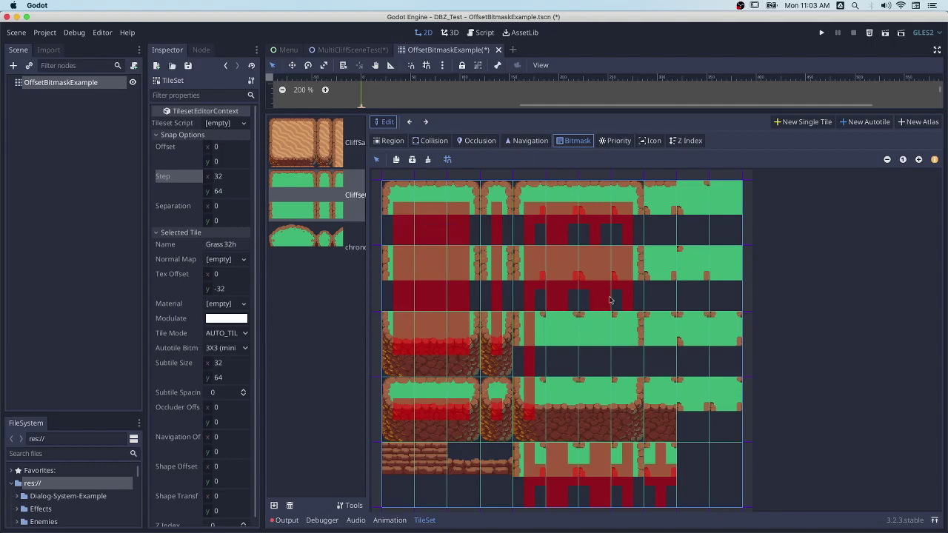
- Rework the right block's bitmask, clearing rows and marking columns and the bottom row
right_click_drag(544, 240, 617, 244)
mouse_move(550, 299)
right_mouse_down()
mouse_move(554, 249)
mouse_move(570, 266)
mouse_move(557, 269)
mouse_move(606, 269)
mouse_move(612, 242)
mouse_move(619, 307)
right_mouse_up()
mouse_move(622, 234)
left_mouse_down()
mouse_move(629, 408)
mouse_move(541, 410)
left_mouse_up()
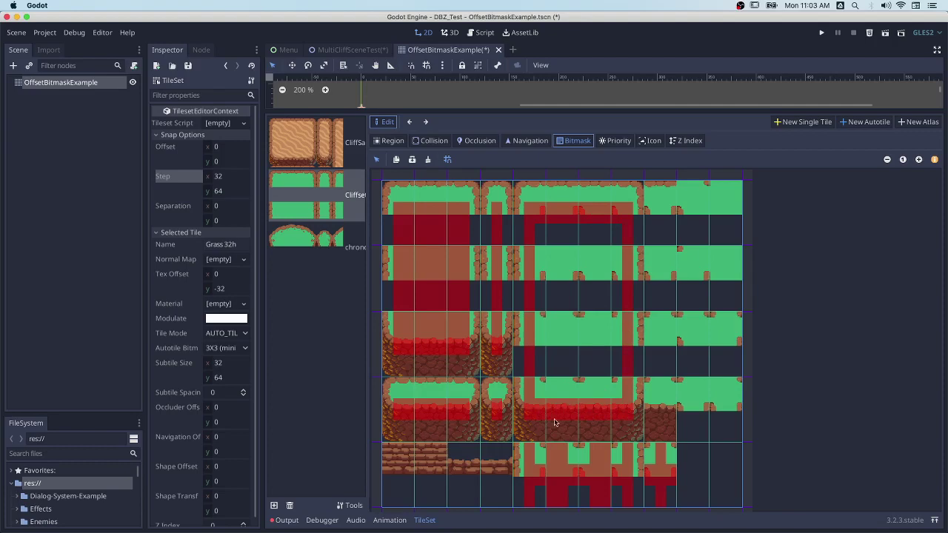
mouse_move(532, 400)
right_mouse_down()
mouse_move(529, 424)
mouse_move(542, 408)
mouse_move(634, 408)
mouse_move(578, 407)
right_mouse_up()
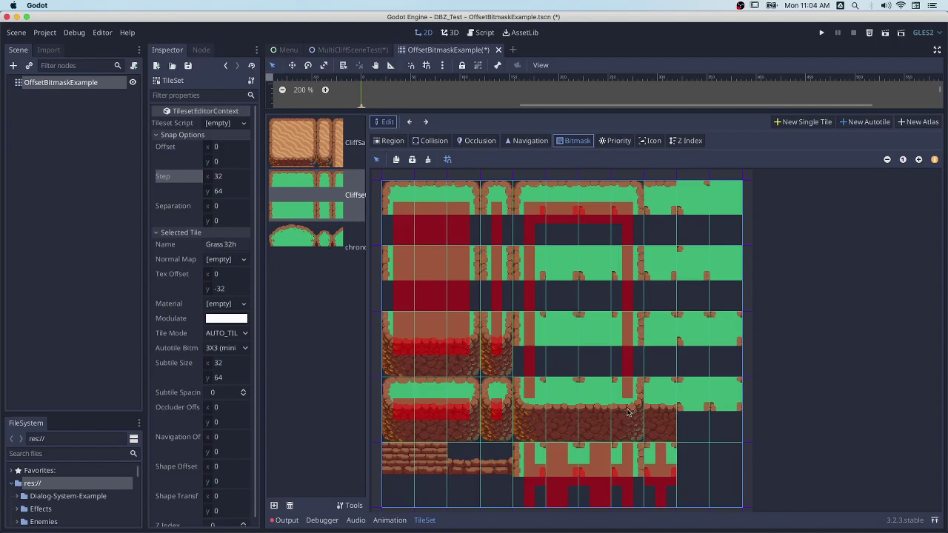
left_click_drag(627, 413, 529, 411)
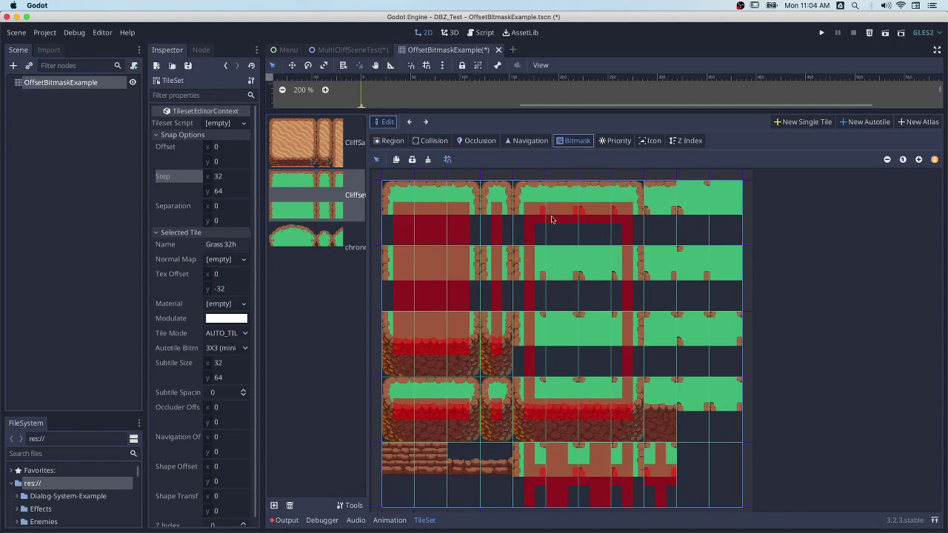
mouse_move(551, 228)
left_mouse_down()
mouse_move(560, 392)
mouse_move(556, 246)
mouse_move(598, 251)
mouse_move(604, 225)
mouse_move(610, 380)
mouse_move(602, 224)
mouse_move(597, 367)
left_mouse_up()
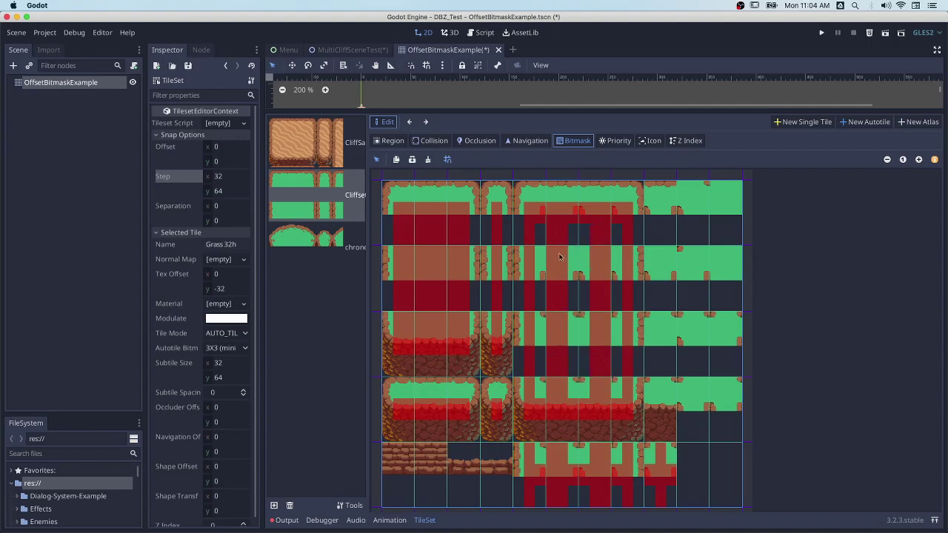
- Erase all the right block's bits and set a single bit in a top-row tile
mouse_move(560, 257)
left_mouse_down()
mouse_move(538, 255)
mouse_move(631, 250)
left_mouse_up()
left_click_drag(542, 278, 619, 277)
mouse_move(542, 351)
left_mouse_down()
mouse_move(618, 350)
mouse_move(635, 377)
left_mouse_up()
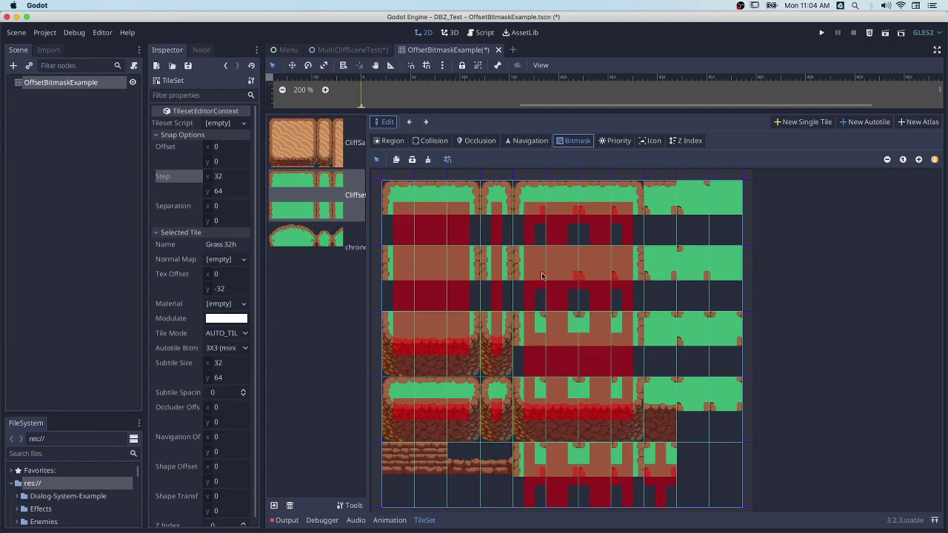
mouse_move(528, 404)
right_mouse_down()
mouse_move(630, 420)
mouse_move(612, 389)
mouse_move(527, 397)
mouse_move(551, 375)
mouse_move(644, 353)
right_mouse_up()
mouse_move(584, 362)
right_mouse_down()
mouse_move(607, 223)
mouse_move(608, 343)
mouse_move(631, 252)
mouse_move(614, 322)
mouse_move(627, 307)
mouse_move(596, 264)
mouse_move(602, 317)
mouse_move(583, 276)
mouse_move(561, 272)
mouse_move(562, 333)
mouse_move(571, 337)
mouse_move(554, 314)
mouse_move(557, 346)
mouse_move(558, 264)
right_mouse_up()
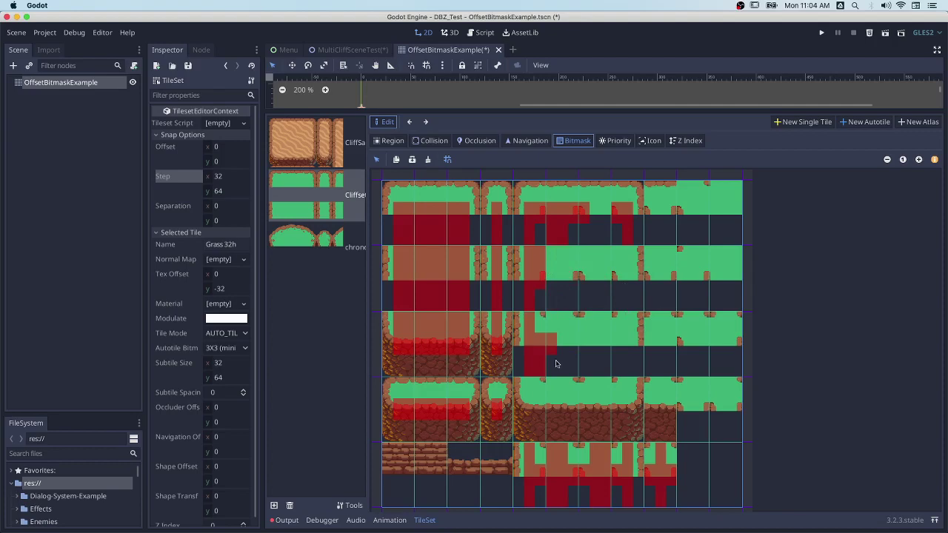
mouse_move(556, 363)
right_mouse_down()
mouse_move(535, 354)
mouse_move(534, 241)
mouse_move(551, 227)
mouse_move(622, 228)
mouse_move(611, 216)
mouse_move(541, 241)
mouse_move(569, 242)
mouse_move(535, 283)
mouse_move(542, 232)
right_mouse_up()
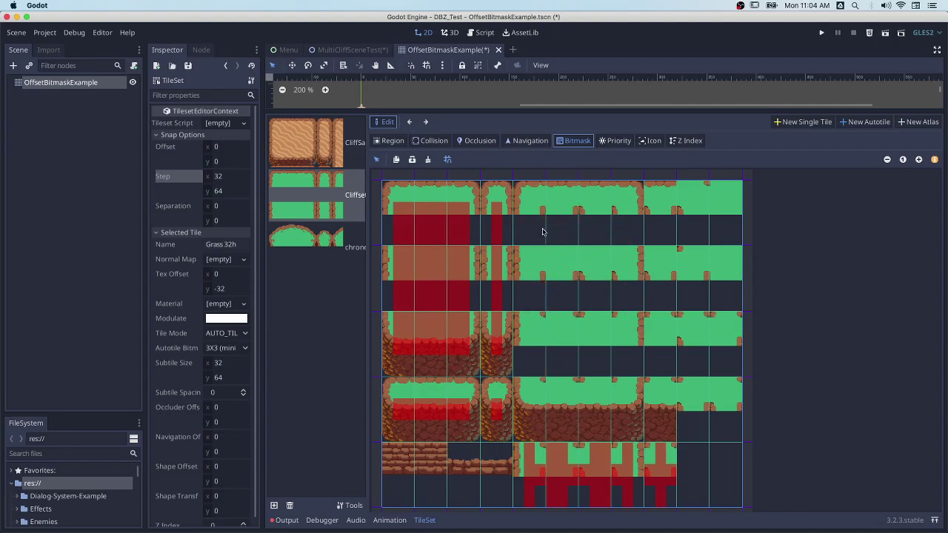
left_click(529, 211)
- Zoom in, maximize the TileSet editor and narrow the Inspector
left_click(918, 159)
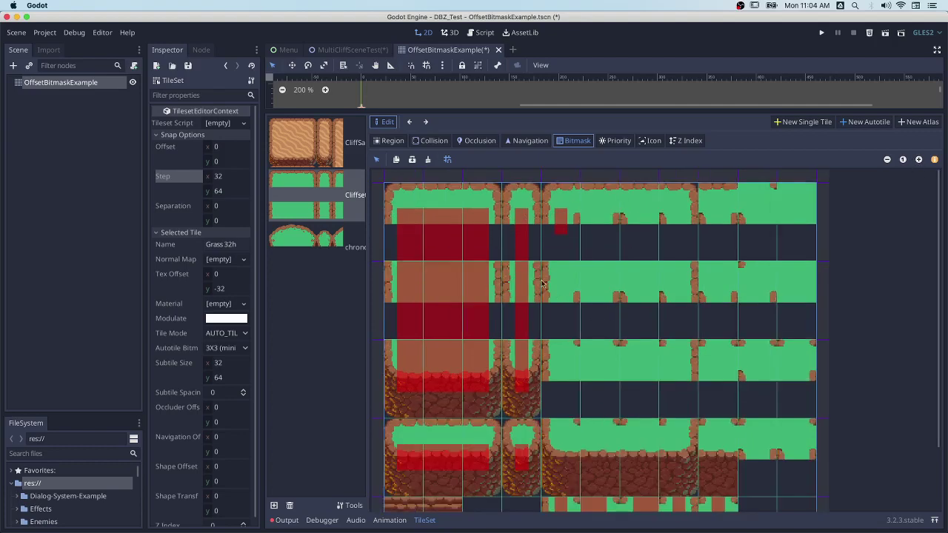
left_click(935, 521)
left_click(918, 88)
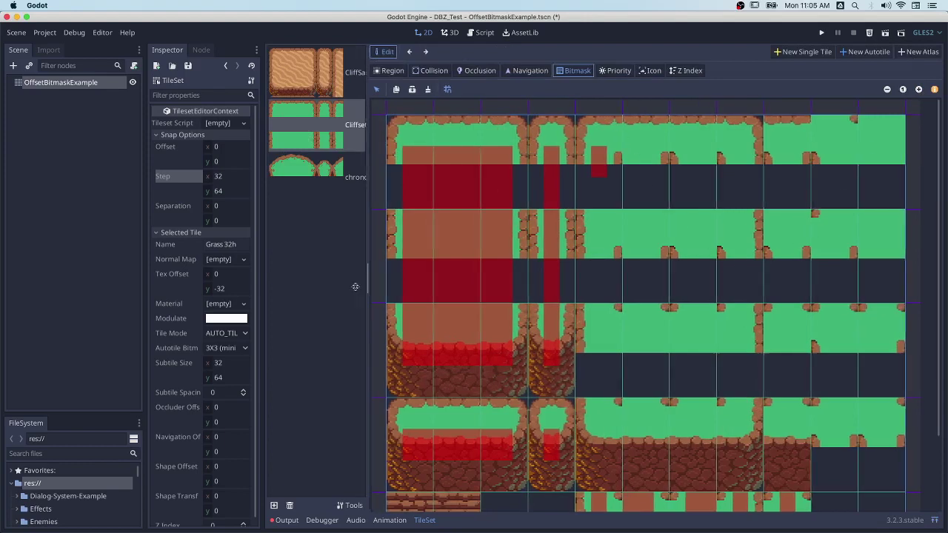
left_click_drag(261, 287, 243, 293)
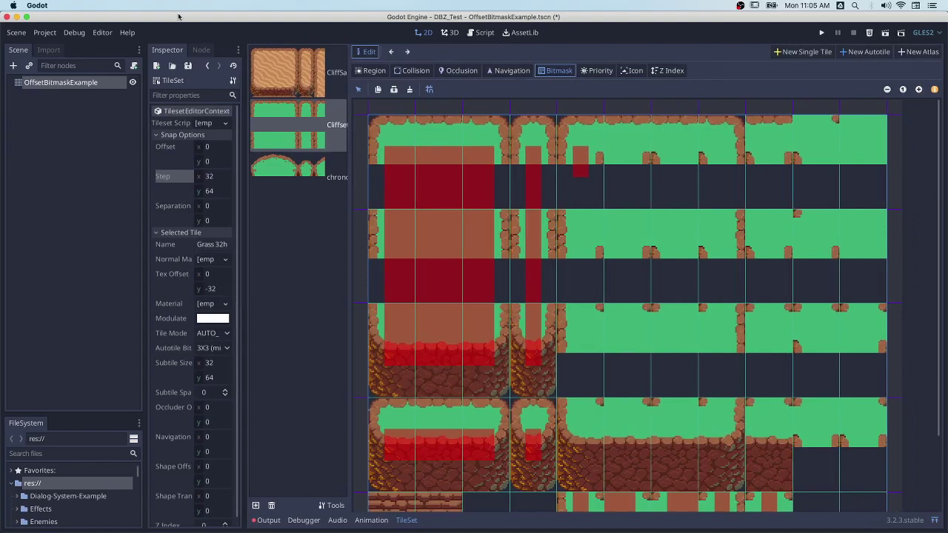
- Move the Inspector and Node docks into the left dock via Dock Position
left_click(237, 50)
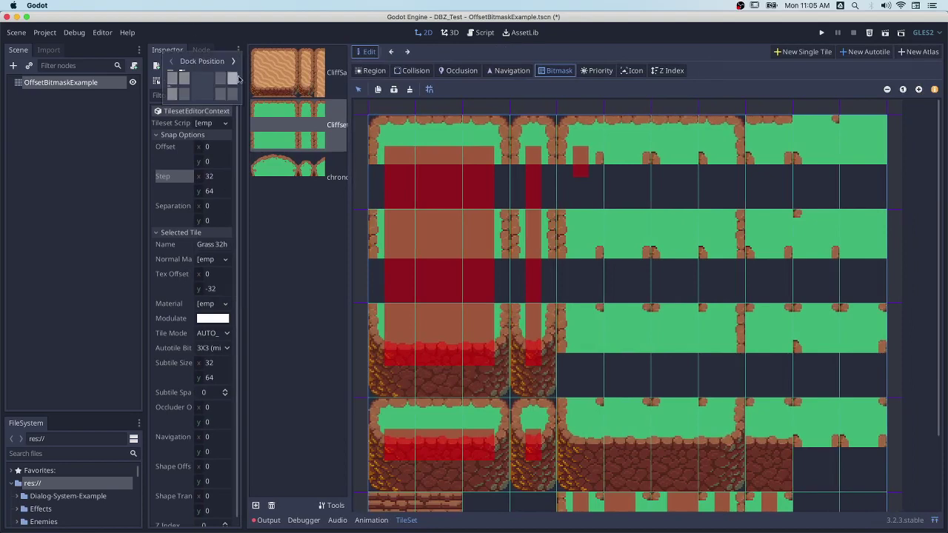
left_click(174, 80)
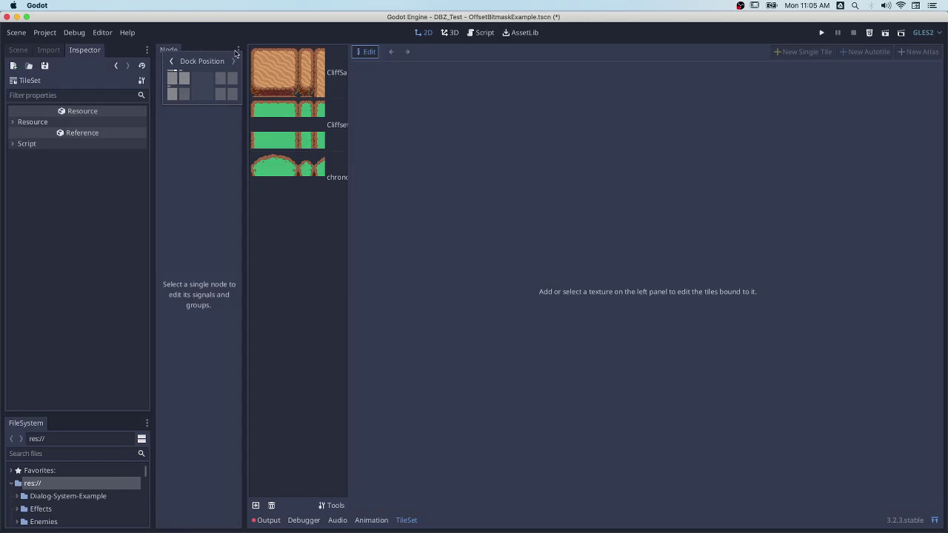
left_click(172, 78)
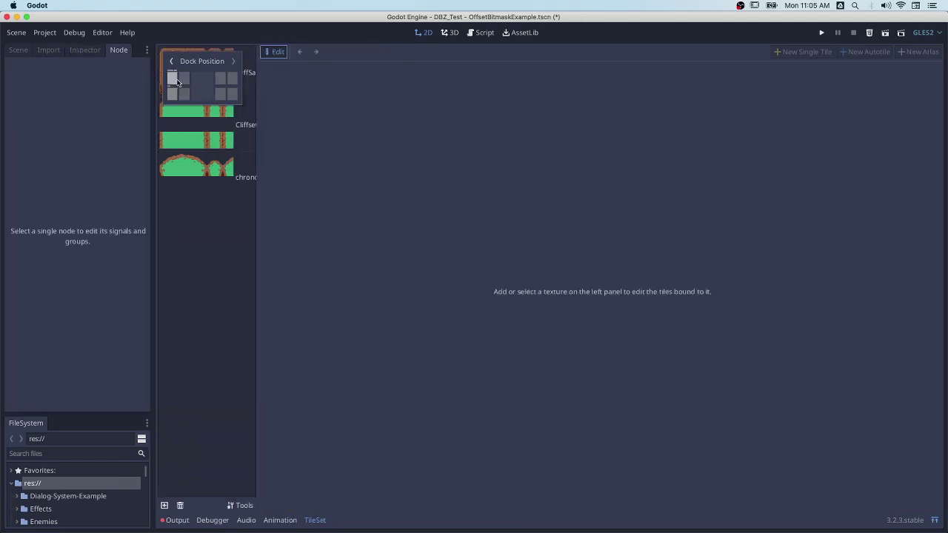
- Reselect the OffsetBitmaskExample TileMap, its TileSet, the CliffSet texture and the Grass 32h autotile
left_click(315, 520)
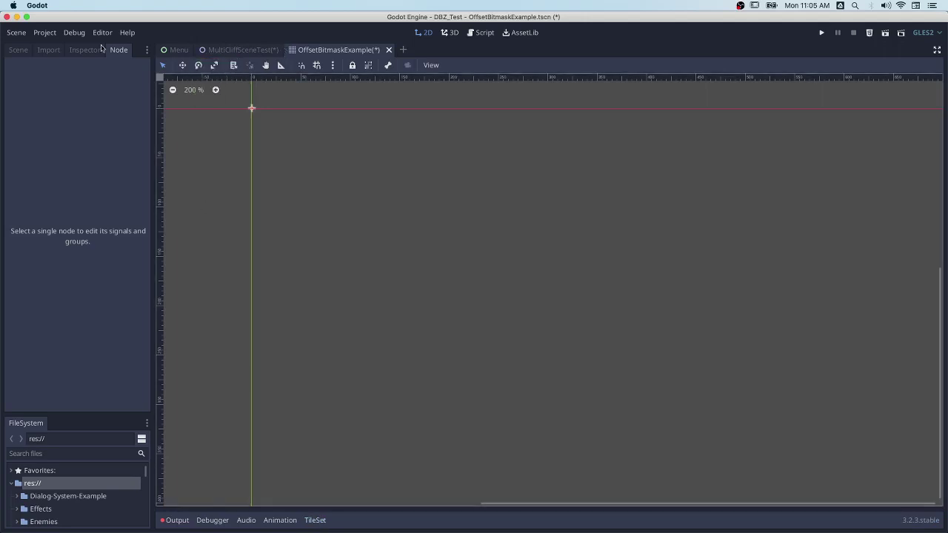
left_click(18, 49)
left_click(40, 81)
left_click(82, 49)
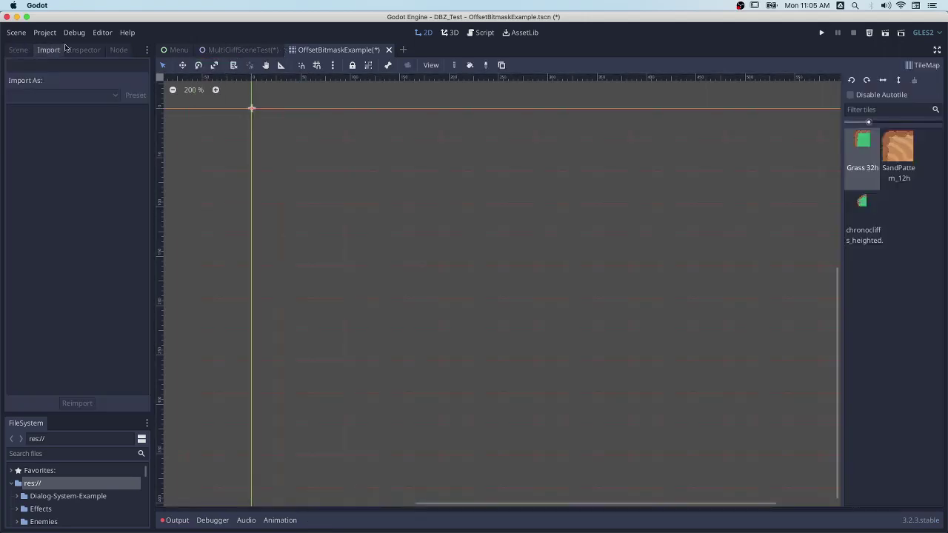
left_click(105, 141)
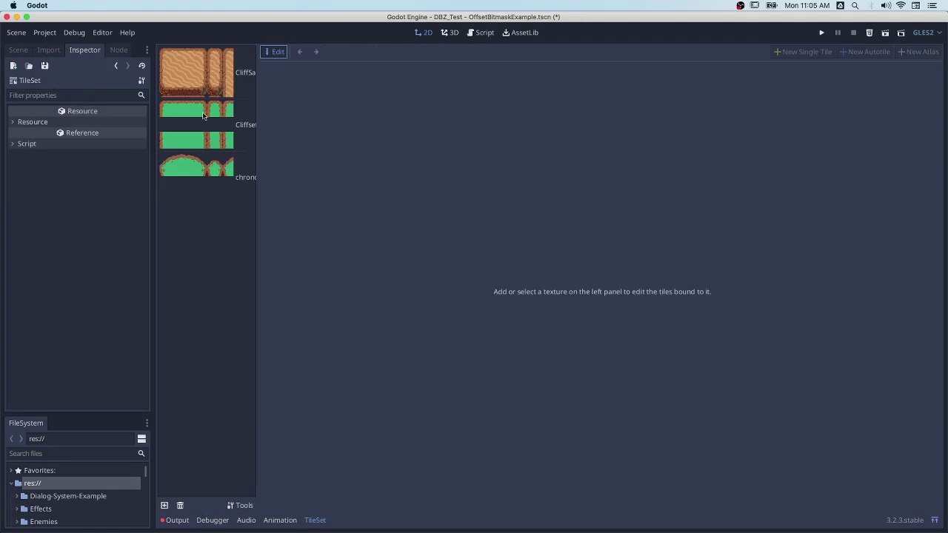
left_click(226, 156)
left_click(524, 186)
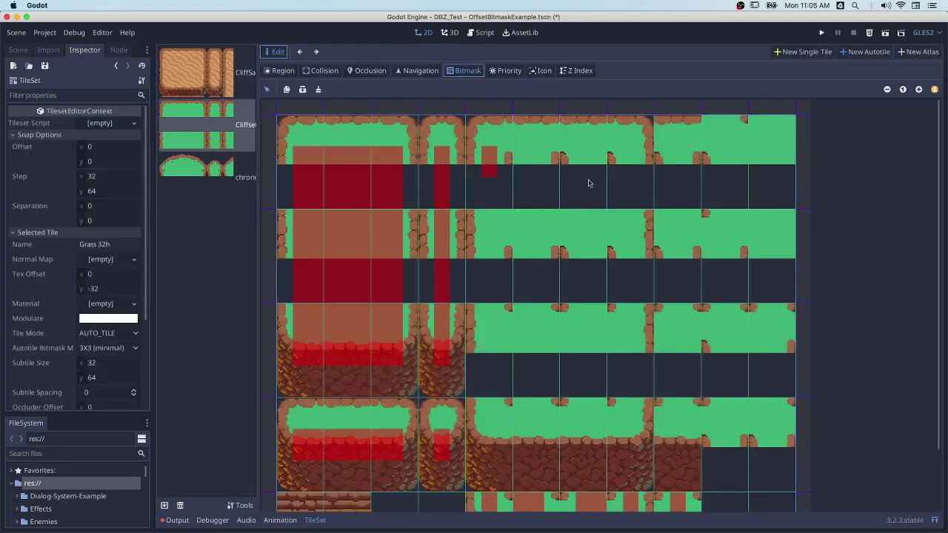
- Mark the first top-row Grass 32h subtiles' bits, extending the middle column and row
left_click(492, 163)
left_click(535, 254)
left_click(490, 195)
left_click(504, 168)
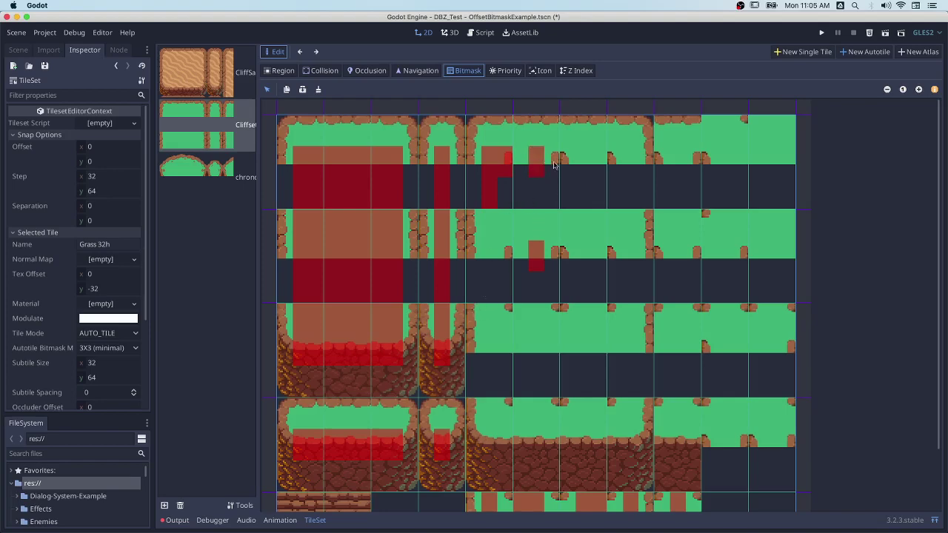
mouse_move(552, 163)
left_mouse_down()
mouse_move(526, 169)
mouse_move(527, 206)
left_mouse_up()
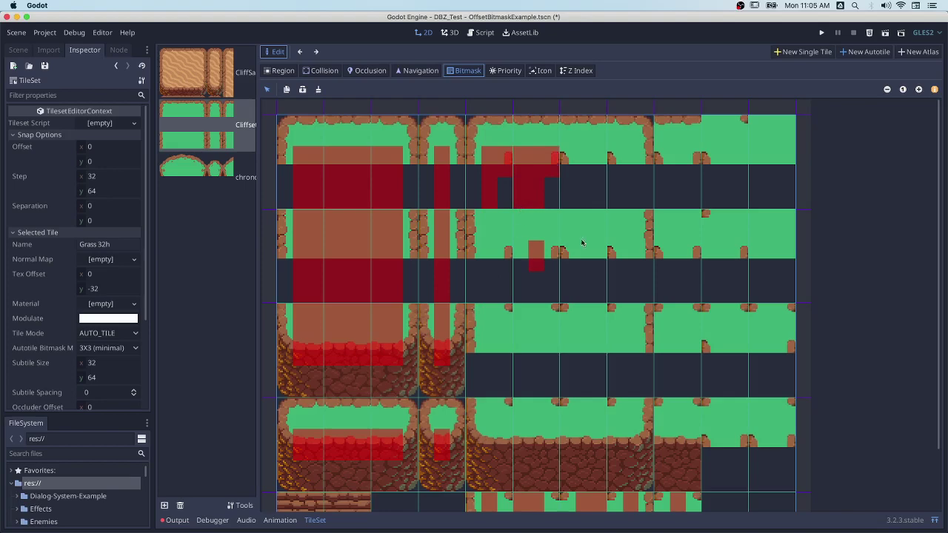
- Mark the next subtile's middle and bottom cells and begin the following subtile's bitmask
left_click(587, 169)
left_click(569, 164)
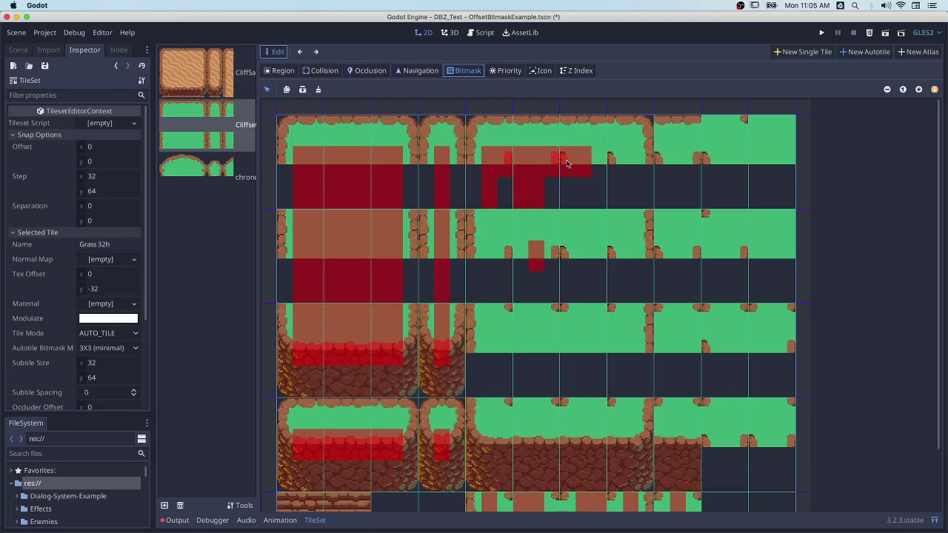
left_click(594, 173)
left_click_drag(571, 194, 603, 206)
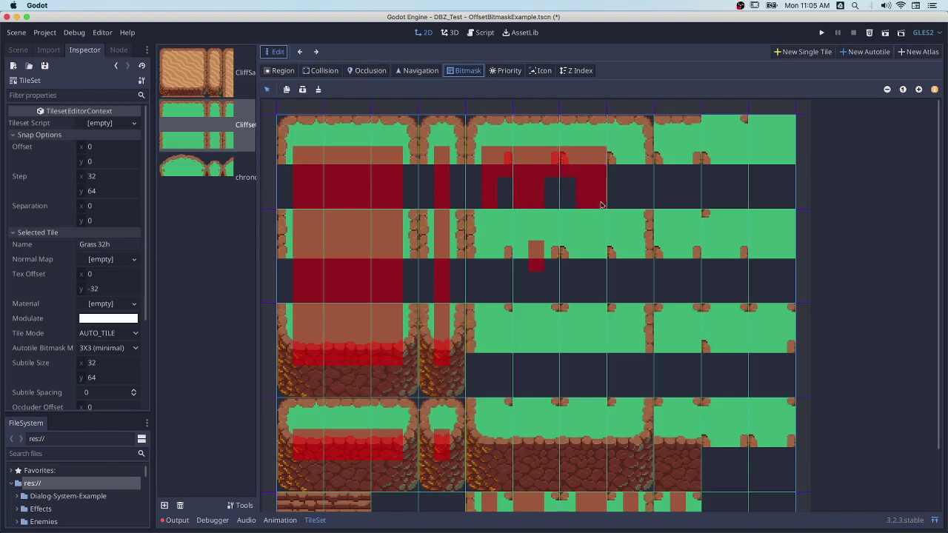
left_click(630, 164)
left_click(631, 194)
left_click(615, 163)
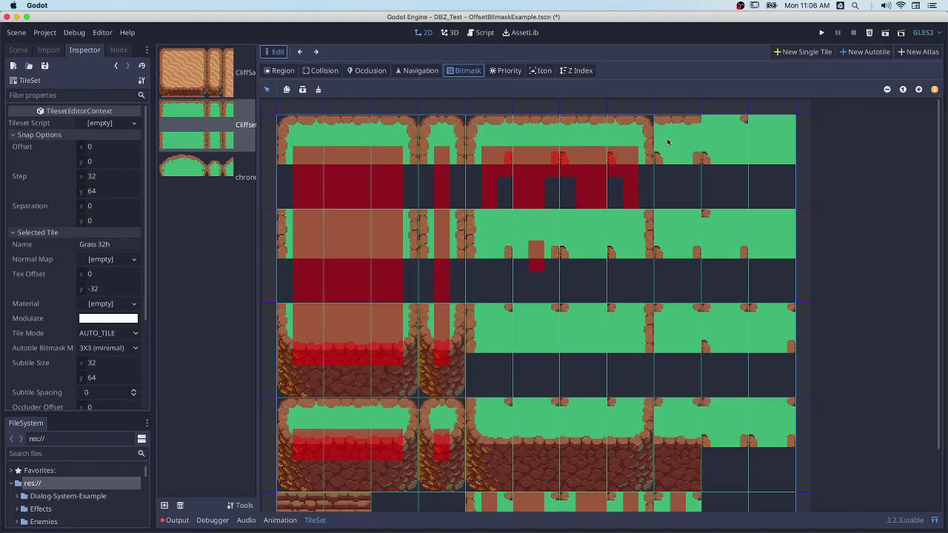
- Repaint the top-right Grass 32h subtile's bitmask: top, middle row and lower-centre cells
left_click_drag(659, 135, 691, 137)
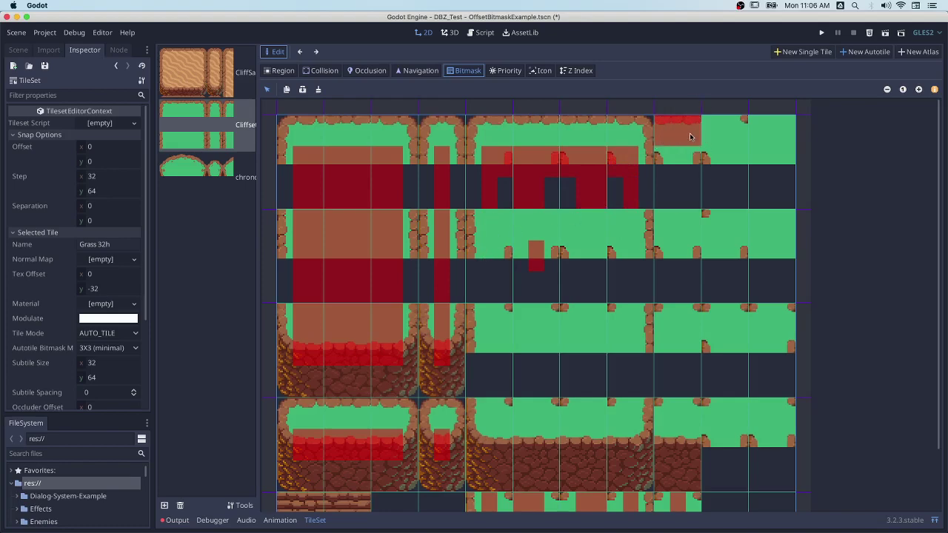
left_click(680, 157)
mouse_move(661, 131)
right_mouse_down()
mouse_move(692, 128)
mouse_move(674, 139)
mouse_move(679, 161)
right_mouse_up()
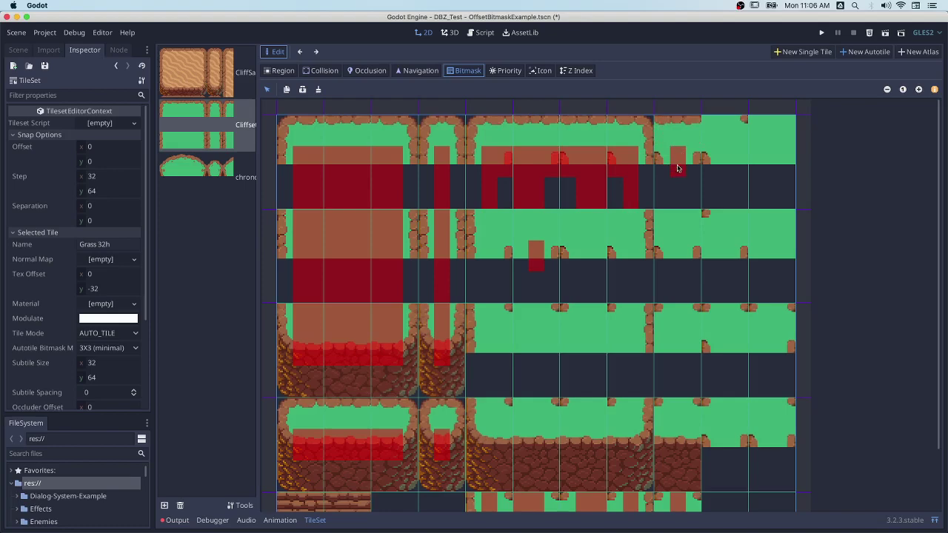
right_click(678, 168)
mouse_move(681, 175)
left_mouse_down()
mouse_move(662, 157)
mouse_move(689, 154)
left_mouse_up()
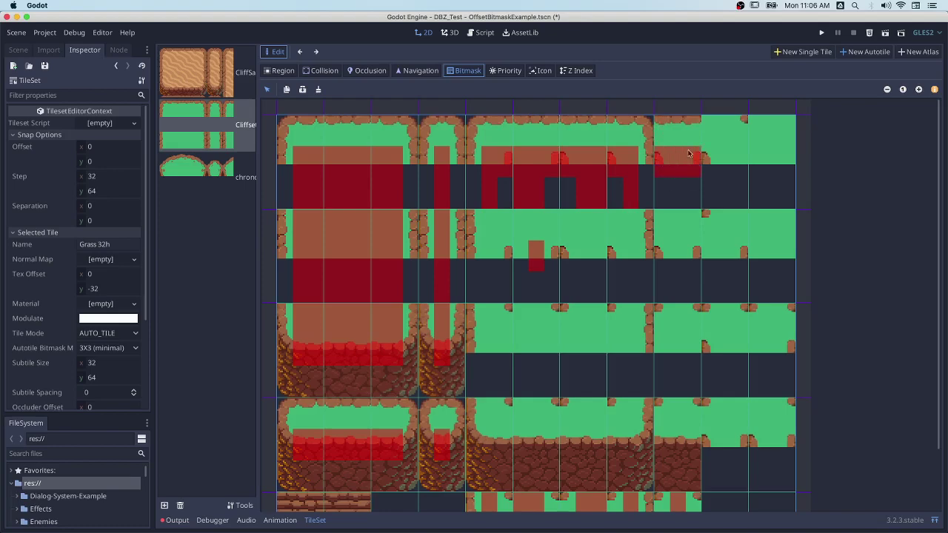
left_click(676, 186)
- Paint bitmask bands on the two lower right-column subtiles, erasing a stray cell
left_click(680, 265)
mouse_move(662, 233)
left_mouse_down()
mouse_move(695, 229)
mouse_move(664, 254)
mouse_move(701, 257)
left_mouse_up()
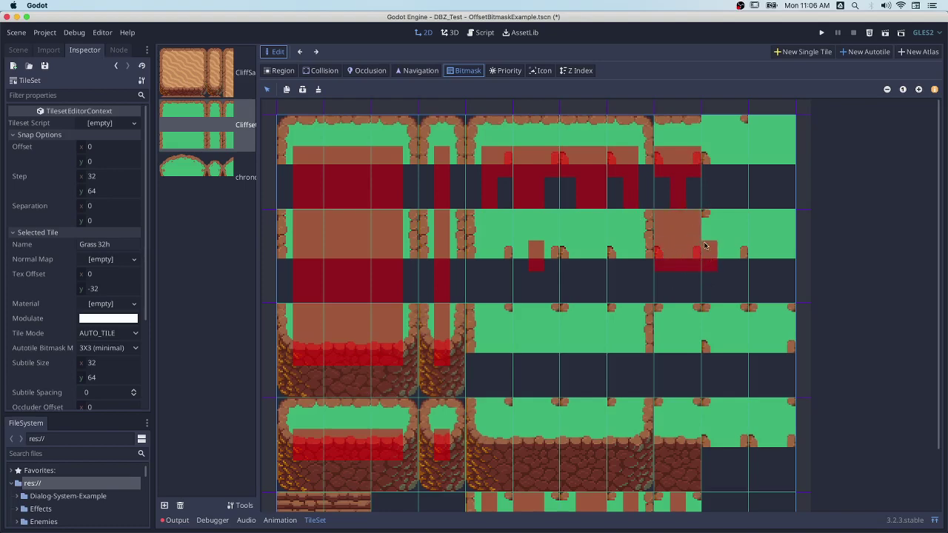
right_click(705, 259)
left_click(681, 443)
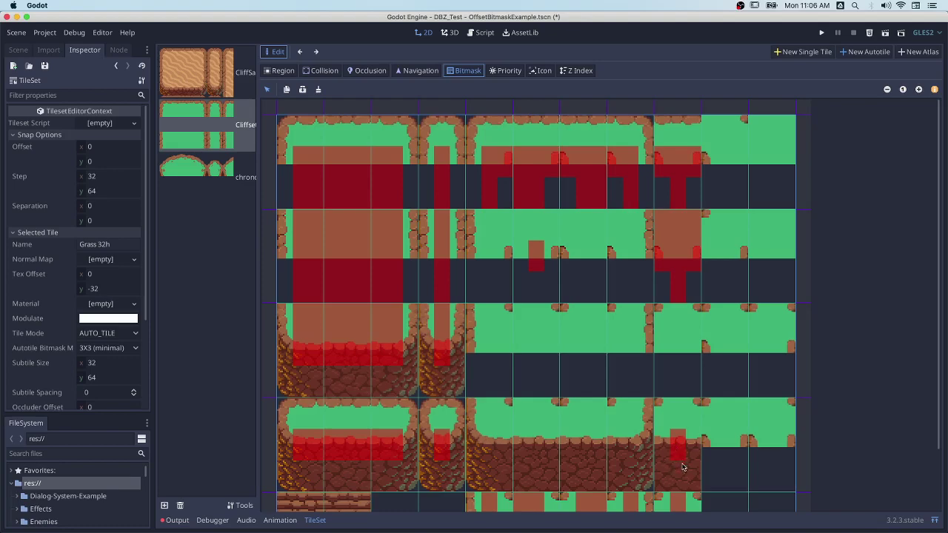
mouse_move(662, 448)
left_mouse_down()
mouse_move(693, 443)
mouse_move(677, 447)
mouse_move(678, 324)
left_mouse_up()
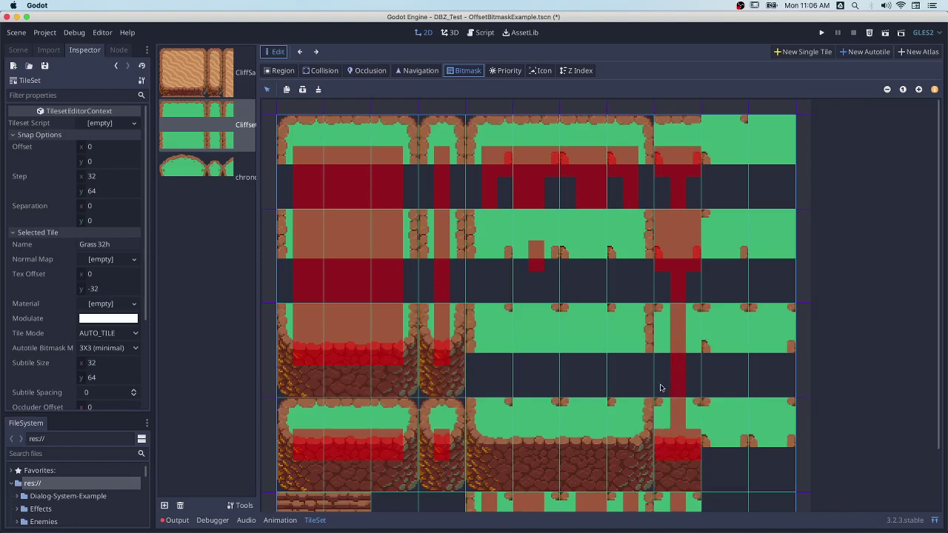
mouse_move(663, 363)
left_mouse_down()
mouse_move(697, 357)
mouse_move(683, 307)
mouse_move(692, 299)
mouse_move(704, 341)
mouse_move(666, 385)
mouse_move(697, 385)
left_mouse_up()
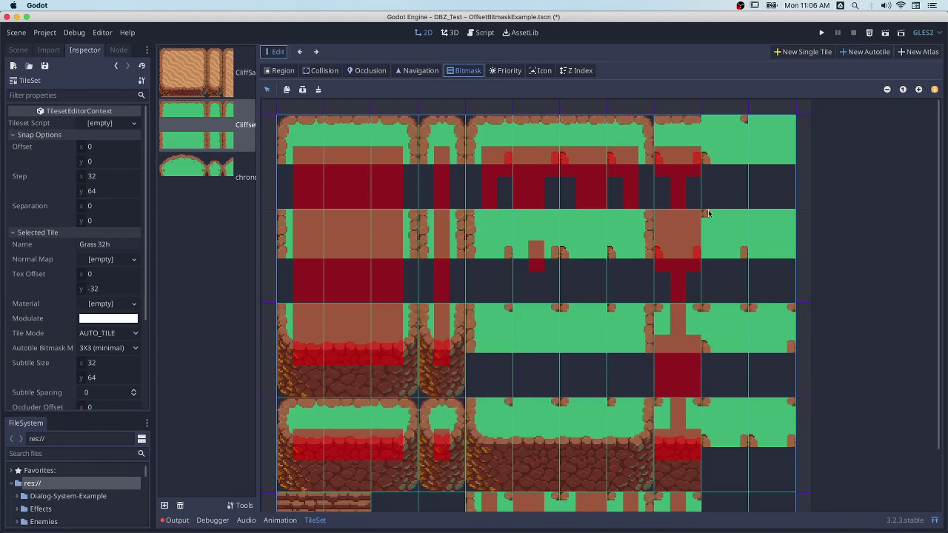
- Add two bits to a second-row subtile and remove the extra cell above them
left_click(488, 235)
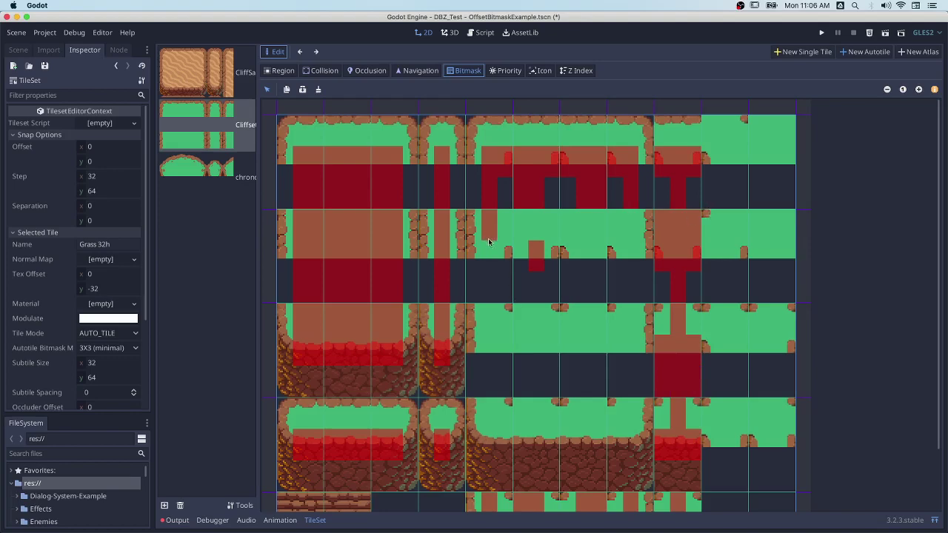
left_click(490, 251)
right_click(490, 226)
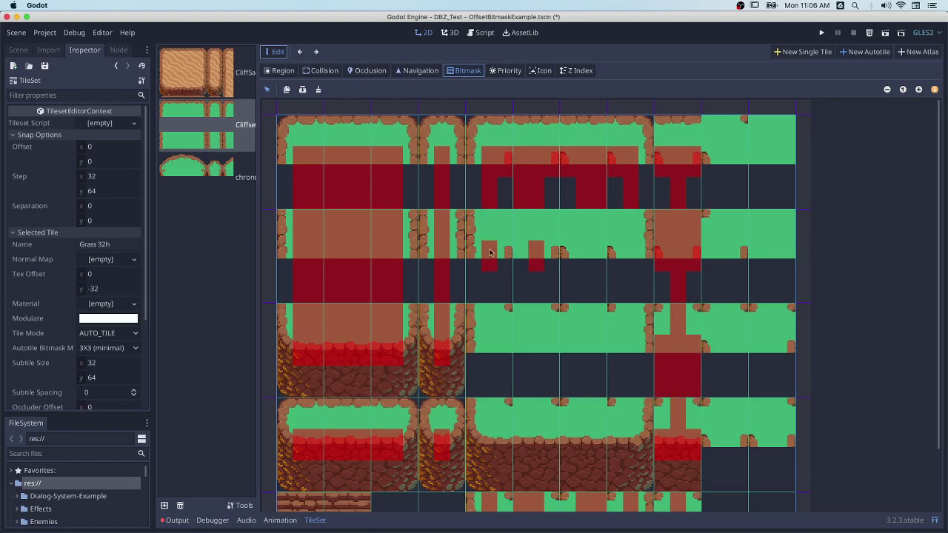
- Paint centre, top and right bitmask cells across the bottom-row cliff subtiles
left_click(490, 443)
left_click(490, 413)
left_click(505, 444)
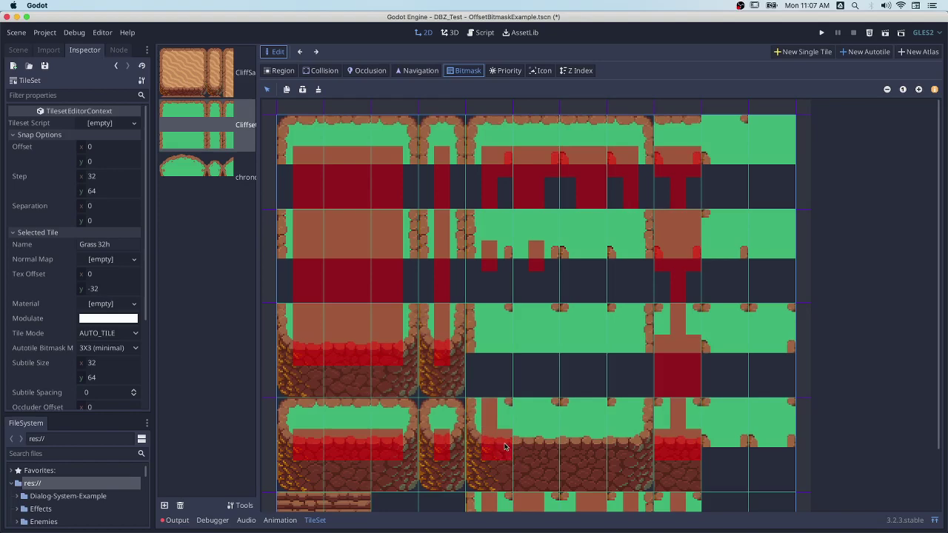
left_click(539, 443)
mouse_move(553, 450)
left_mouse_down()
mouse_move(524, 451)
mouse_move(538, 415)
left_mouse_up()
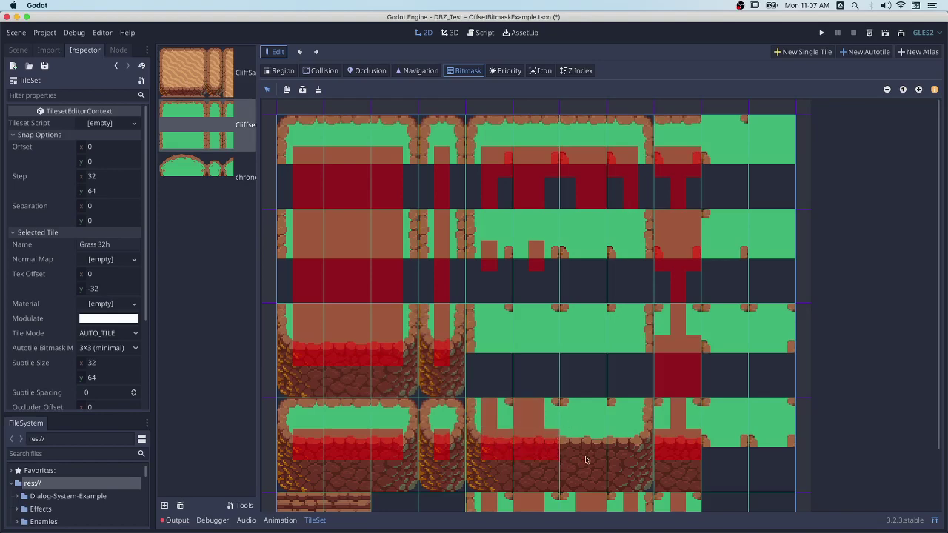
left_click(581, 441)
mouse_move(582, 441)
left_mouse_down()
mouse_move(584, 409)
mouse_move(635, 438)
mouse_move(629, 446)
mouse_move(634, 409)
mouse_move(639, 446)
mouse_move(651, 407)
left_mouse_up()
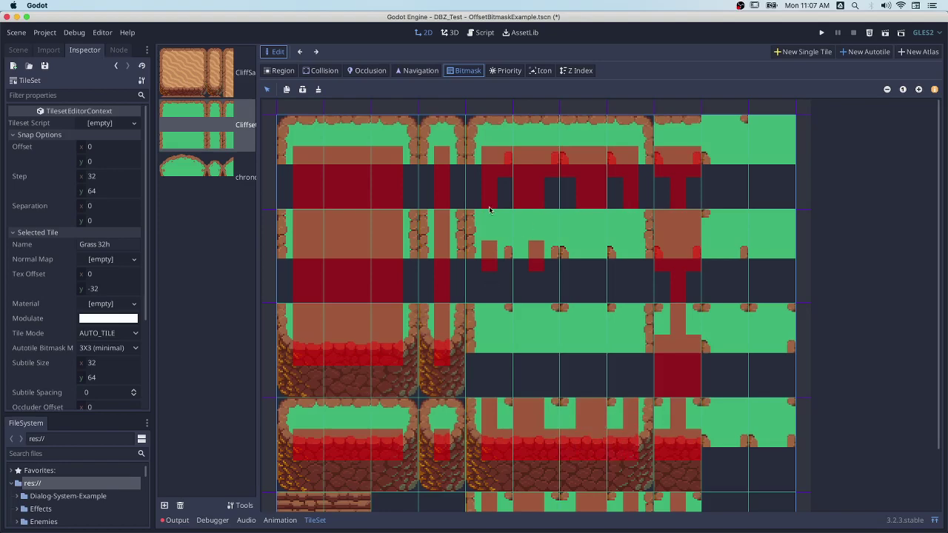
- Paint vertical bitmask strips down the gap columns and middle column
left_click_drag(488, 210, 494, 379)
left_click_drag(629, 212, 633, 419)
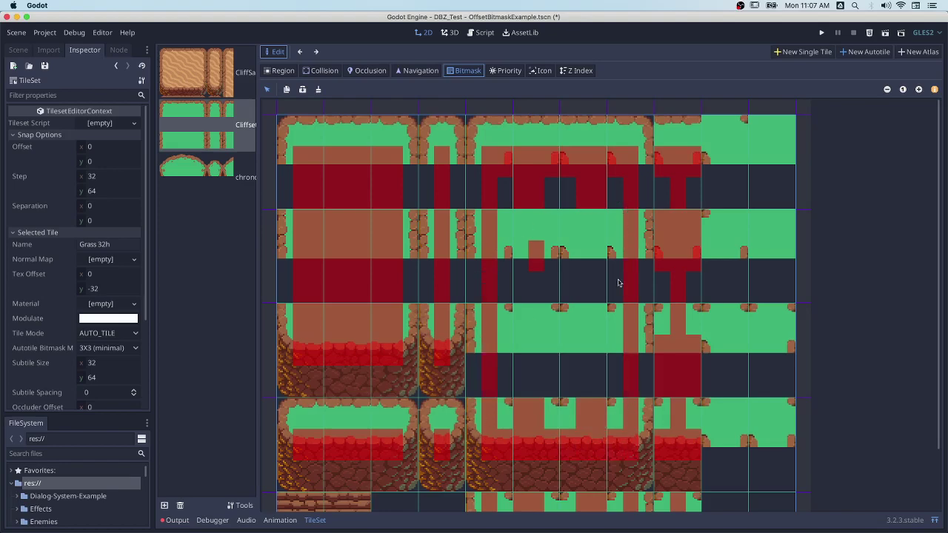
mouse_move(528, 216)
left_mouse_down()
mouse_move(526, 380)
mouse_move(536, 394)
mouse_move(536, 215)
left_mouse_up()
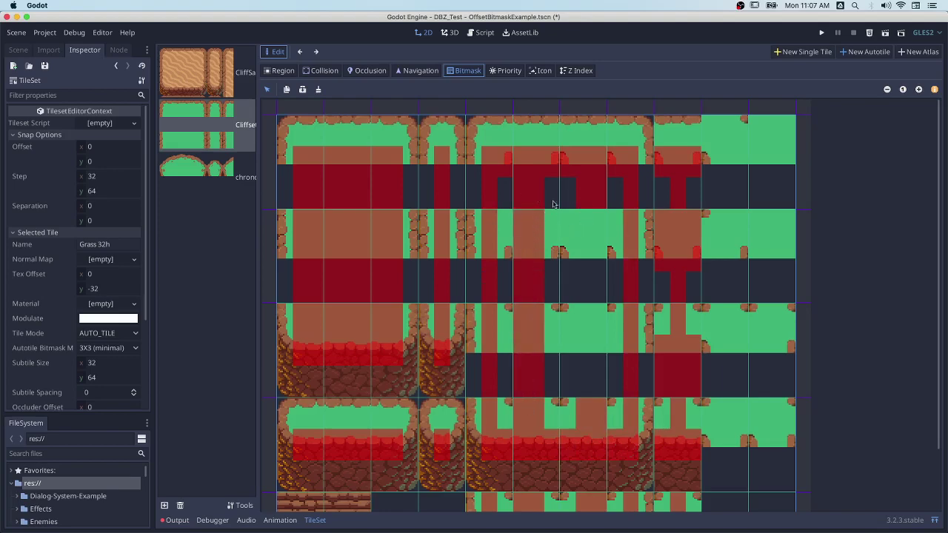
mouse_move(600, 314)
left_mouse_down()
mouse_move(594, 373)
mouse_move(587, 223)
mouse_move(590, 390)
left_mouse_up()
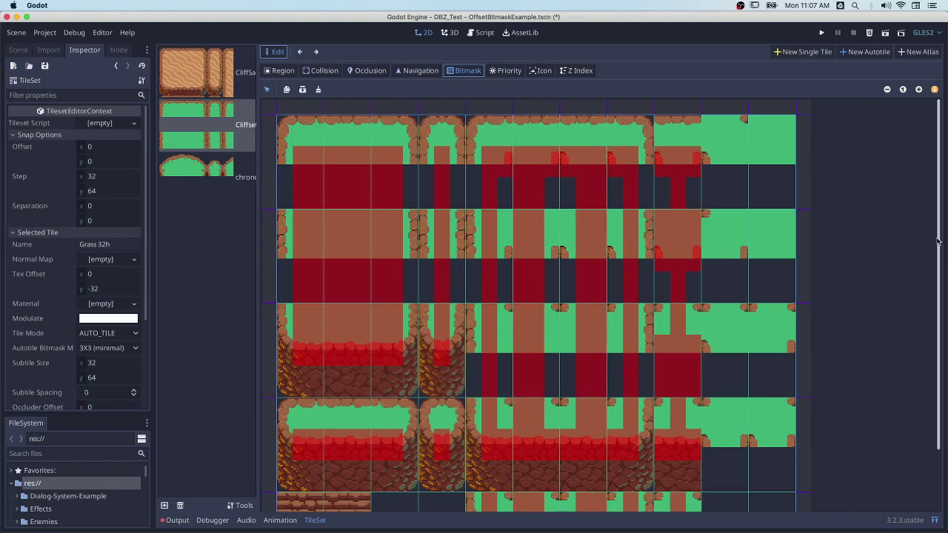
left_click_drag(938, 242, 919, 219)
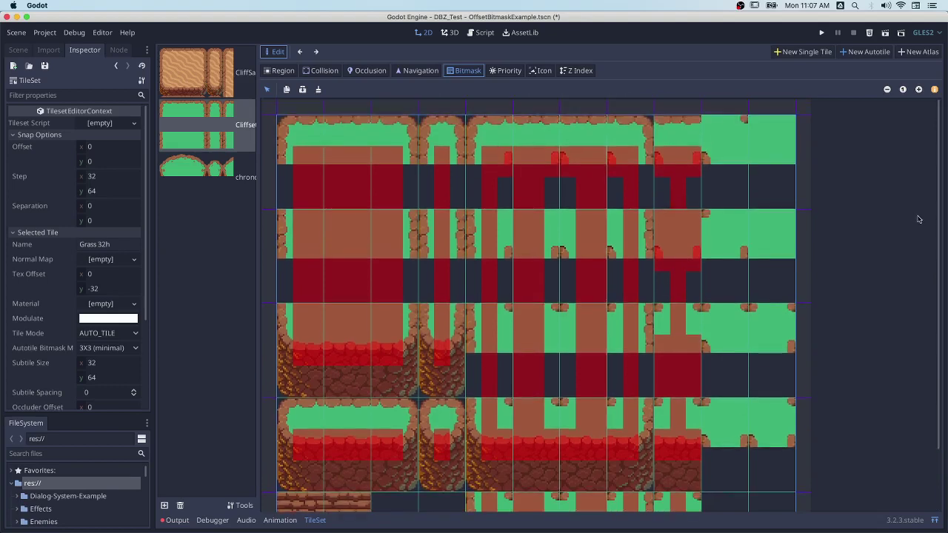
- Copy SandPattern_12h's bitmask from the CliffSand texture, then reselect the grass Grass 32h tile
left_click(215, 73)
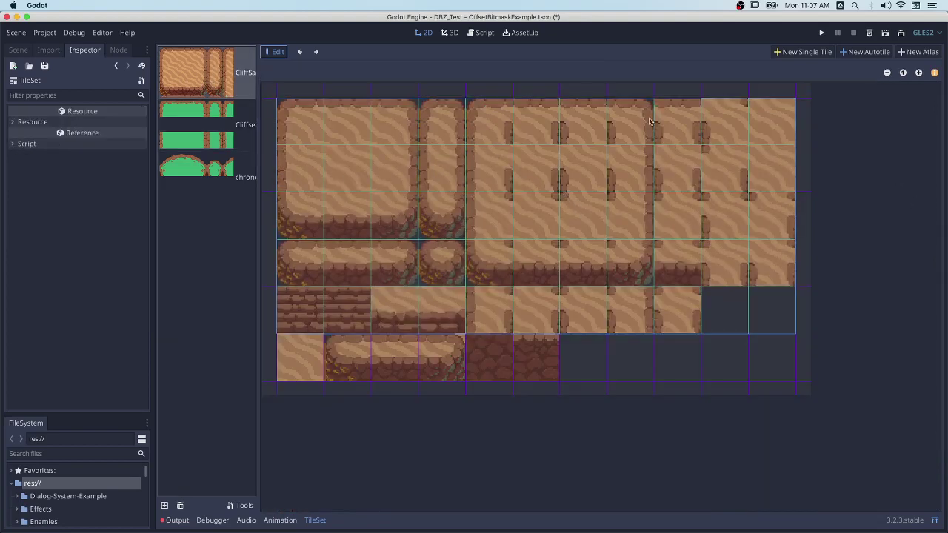
left_click(623, 153)
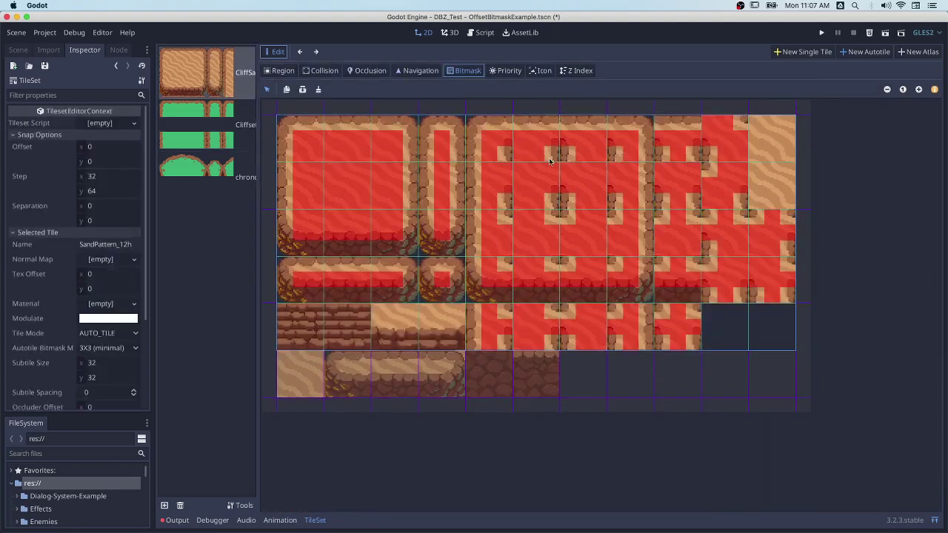
left_click(288, 90)
left_click(212, 122)
left_click(317, 131)
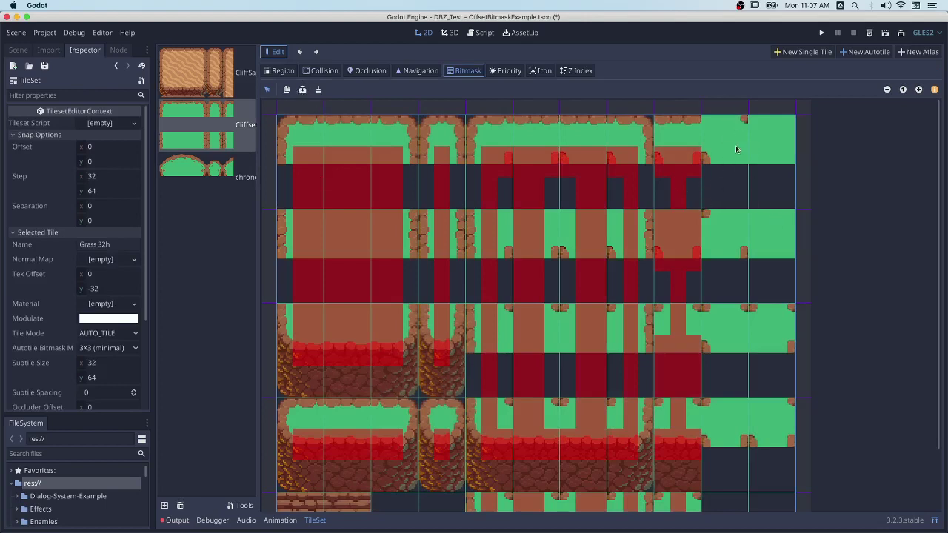
- Set the top-right subtile's centre, left, right, top-middle and top-left bits
left_click(729, 171)
mouse_move(726, 136)
left_mouse_down()
mouse_move(721, 156)
mouse_move(743, 167)
left_mouse_up()
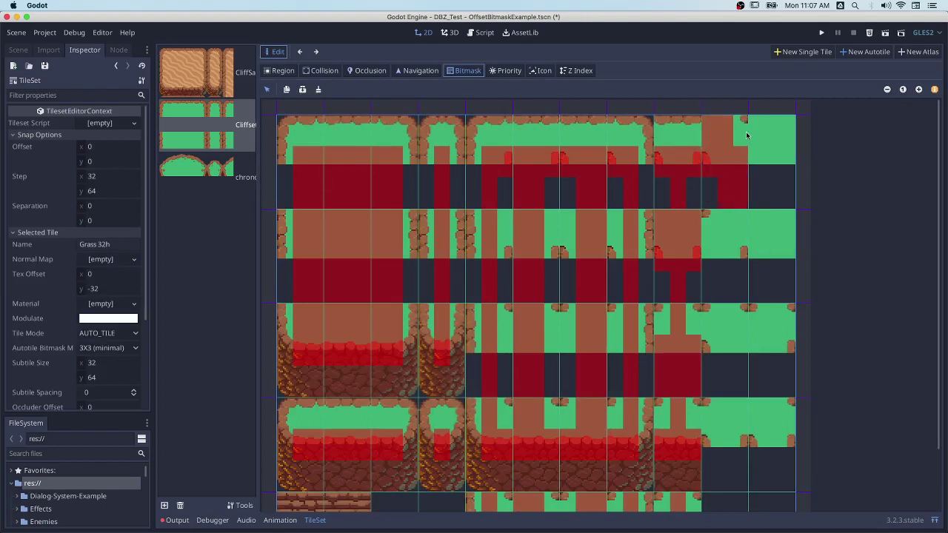
mouse_move(724, 127)
right_mouse_down()
mouse_move(718, 148)
mouse_move(708, 121)
right_mouse_up()
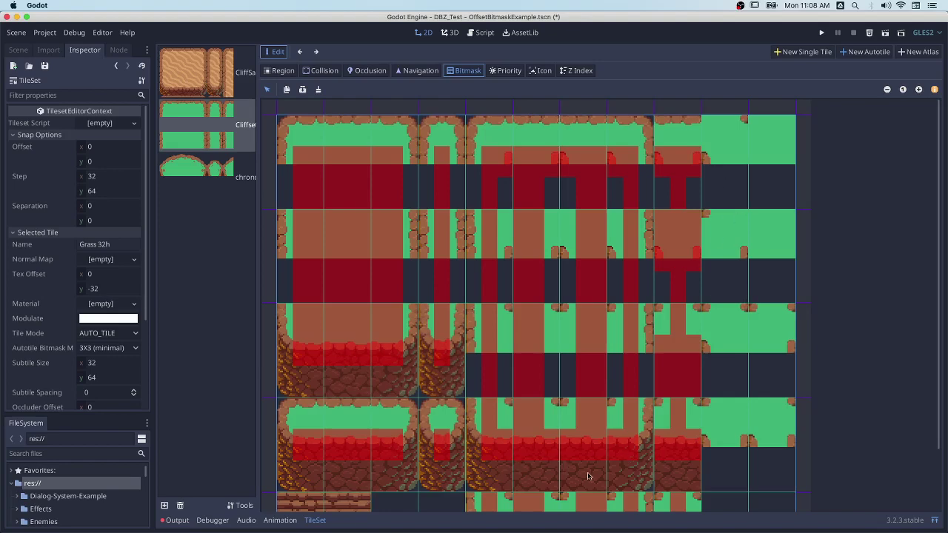
left_click(724, 175)
left_click(708, 173)
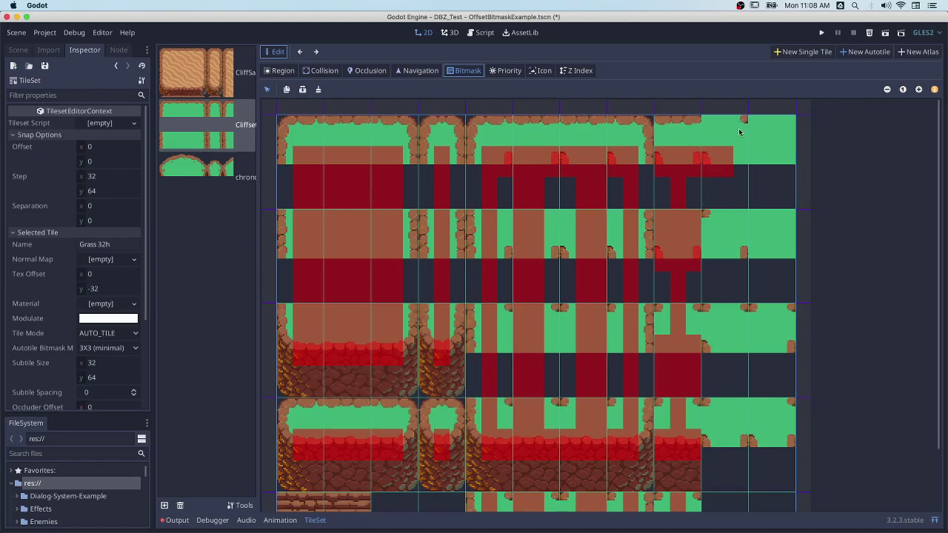
left_click(740, 171)
left_click_drag(725, 132, 709, 132)
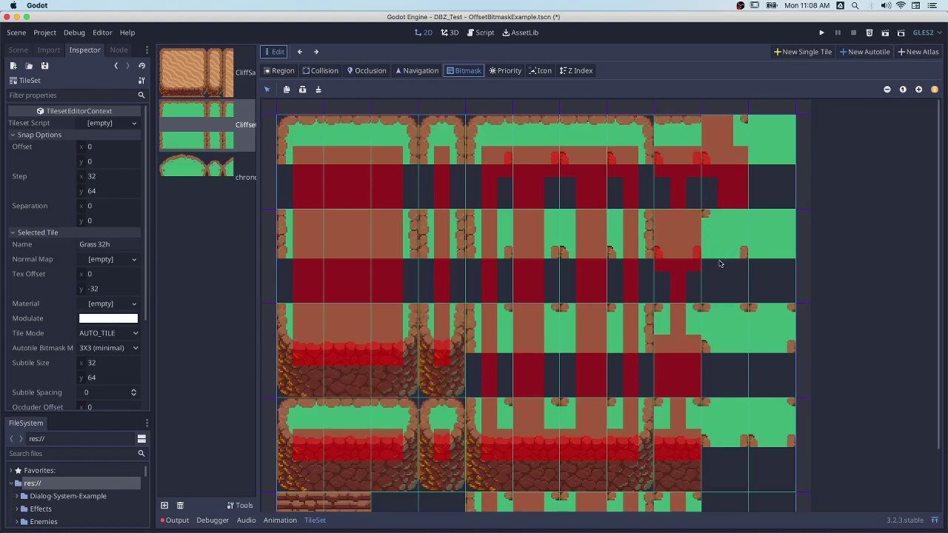
- Mark a column plus side and bottom-left bits in the subtile below
left_click(725, 225)
left_click(729, 259)
left_click(712, 259)
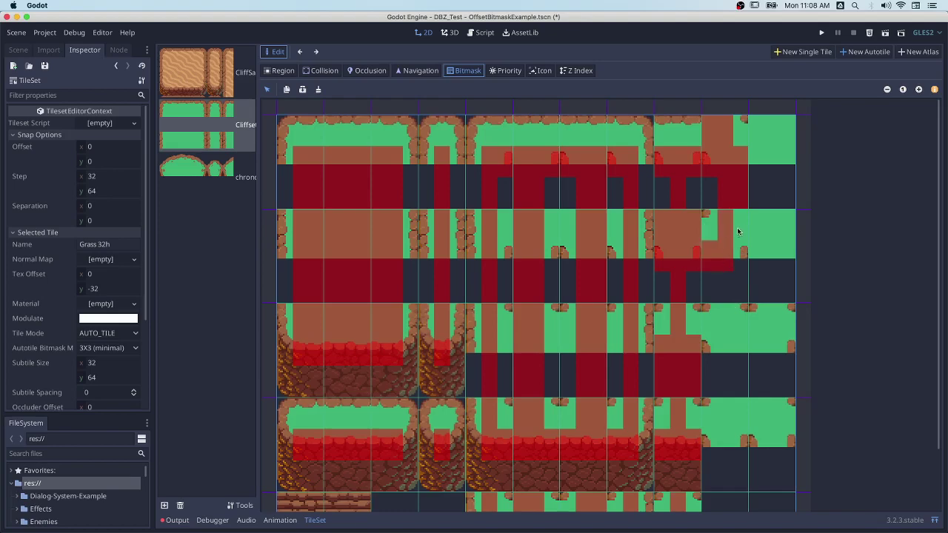
left_click(740, 226)
left_click(740, 252)
left_click(717, 290)
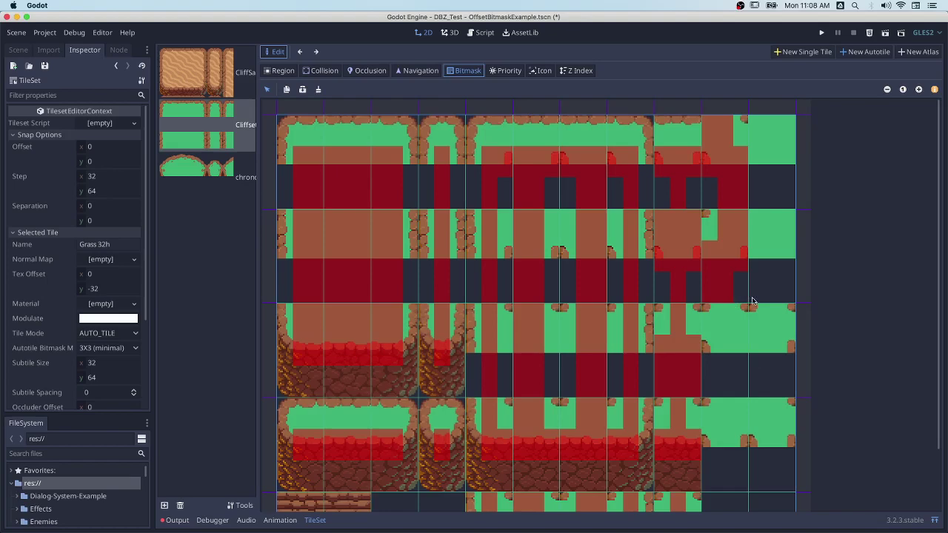
- Mark bits in the lower right subtiles, moving a misplaced cell down
left_click(727, 357)
left_click(774, 356)
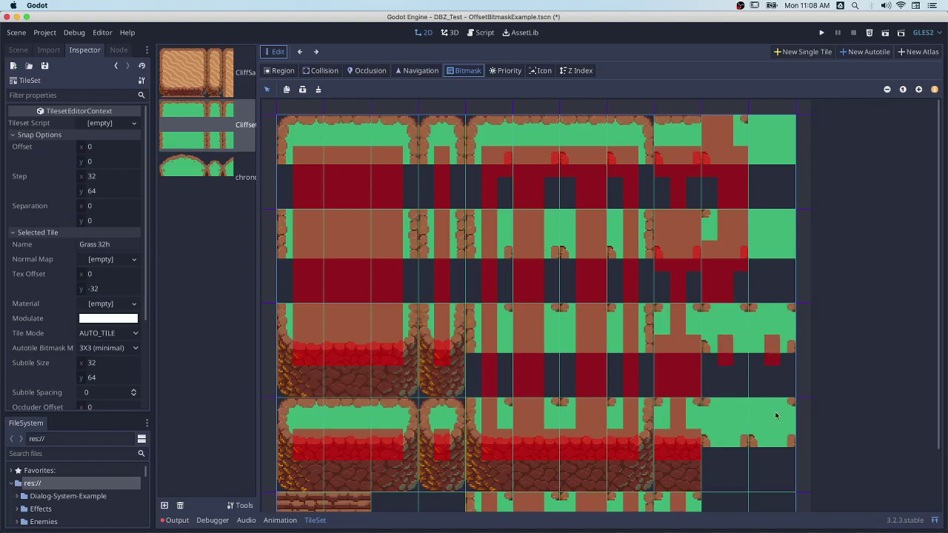
left_click(771, 420)
right_click(777, 409)
left_click(772, 452)
left_click(723, 449)
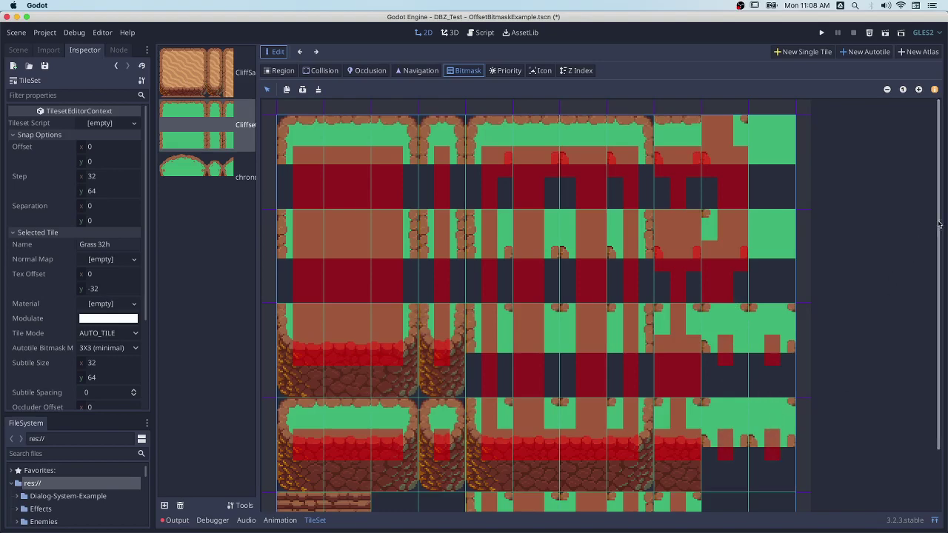
left_click_drag(937, 236, 937, 297)
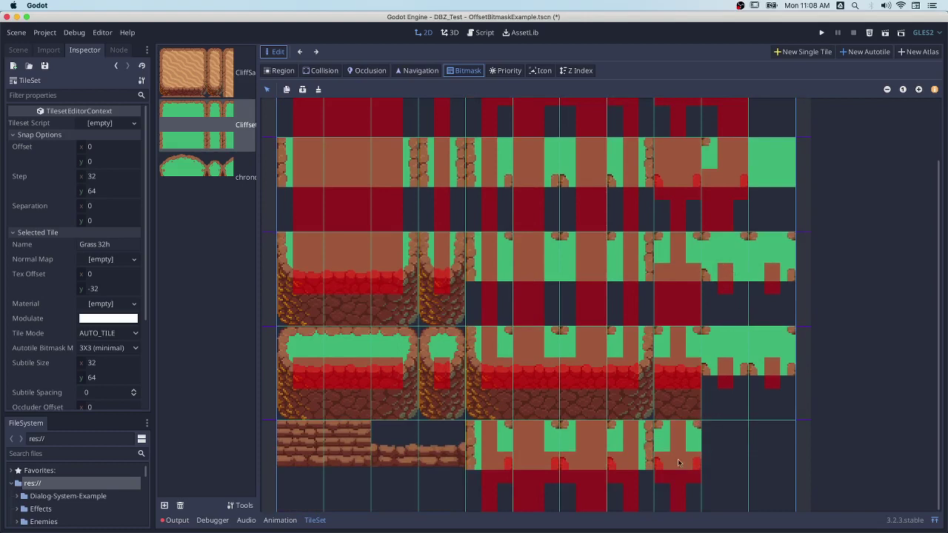
- Repaint the bottom-row tile's bits and add bits, including top-right, on the tile above
mouse_move(677, 445)
right_mouse_down()
mouse_move(673, 497)
mouse_move(664, 465)
mouse_move(688, 482)
right_mouse_up()
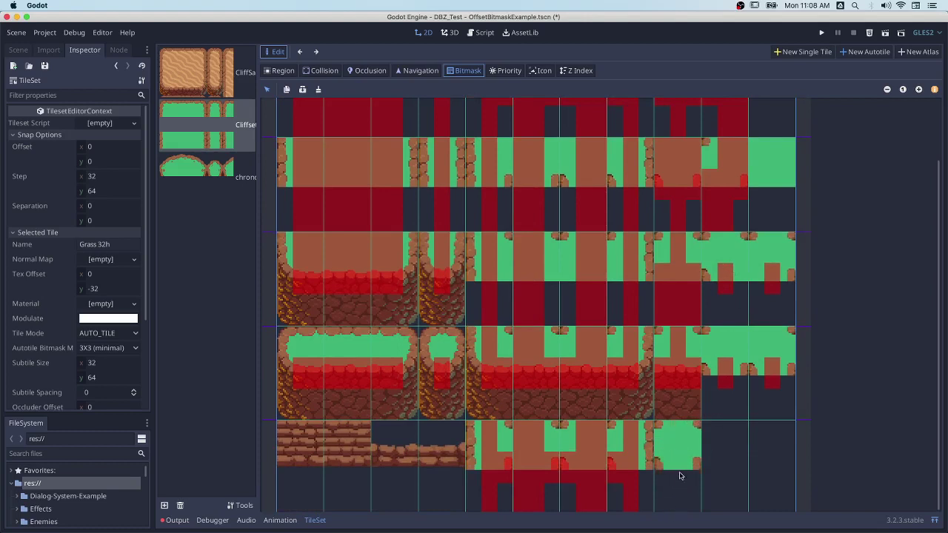
mouse_move(680, 484)
left_mouse_down()
mouse_move(682, 424)
mouse_move(680, 491)
mouse_move(664, 472)
mouse_move(704, 457)
left_mouse_up()
right_click_drag(703, 457, 711, 469)
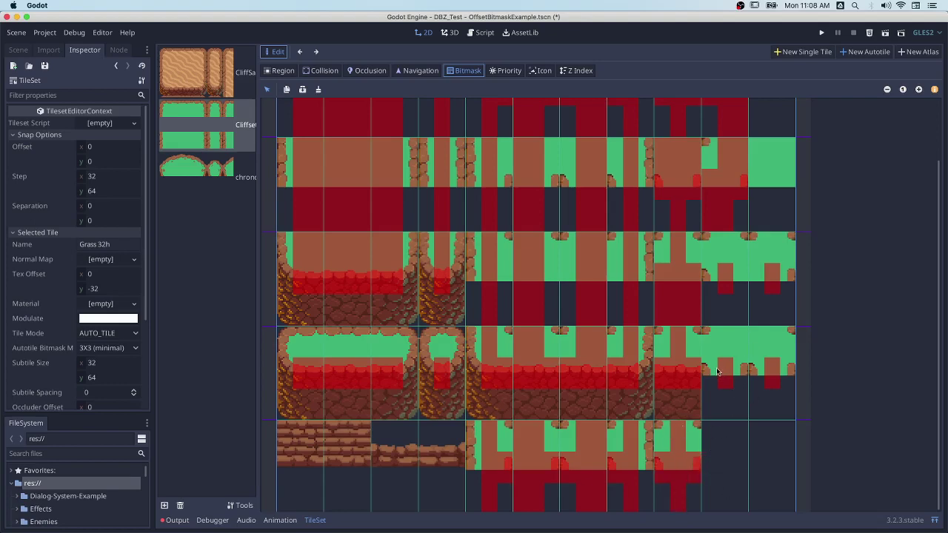
mouse_move(717, 371)
left_mouse_down()
mouse_move(720, 343)
mouse_move(725, 396)
mouse_move(708, 376)
mouse_move(739, 373)
left_mouse_up()
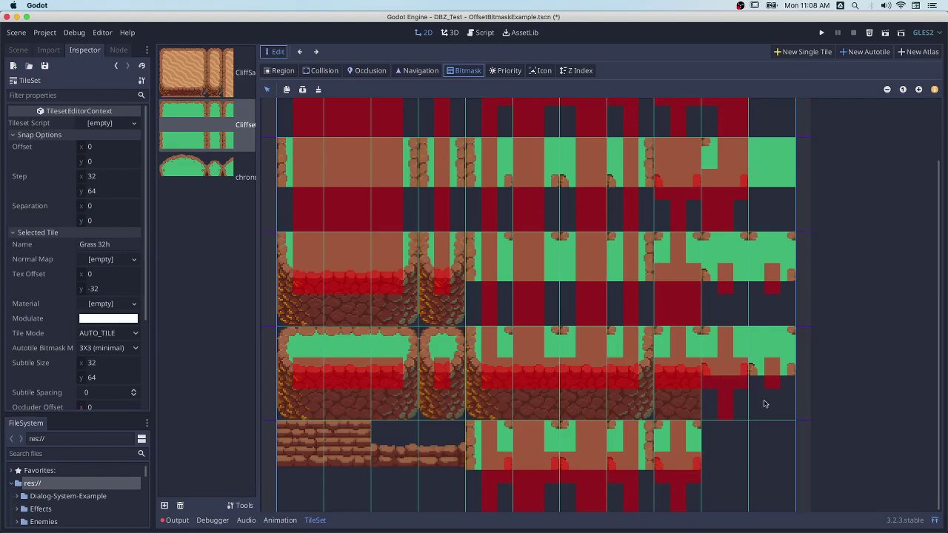
left_click(744, 338)
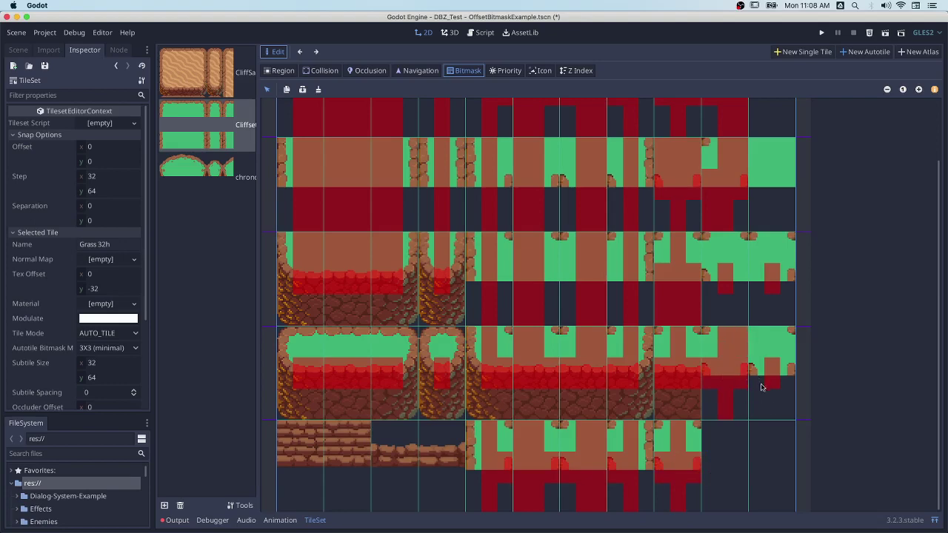
- Set four bitmask bits on the lower right-hand tile
left_click(772, 342)
left_click(757, 370)
left_click(787, 376)
left_click(756, 342)
- Set top, middle-left and middle-right bits on the two upper right tiles
left_click(771, 247)
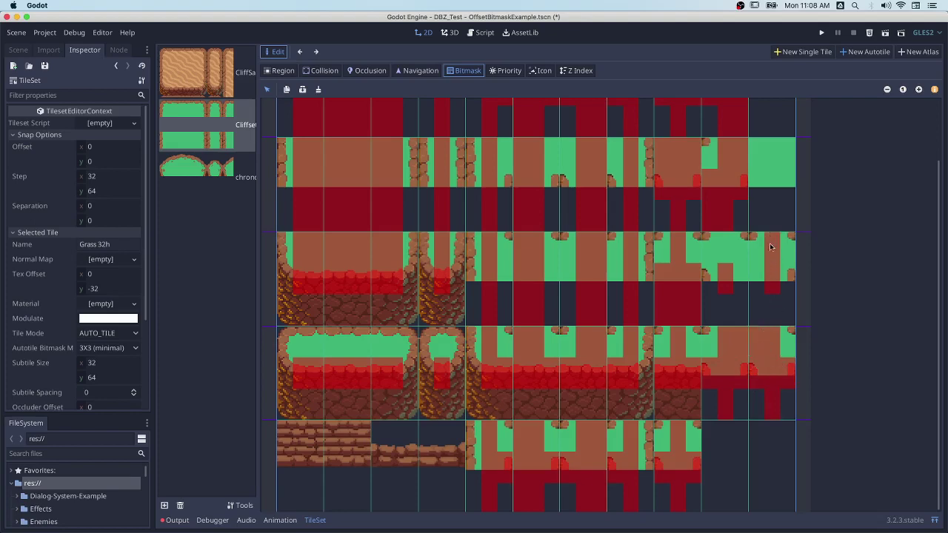
left_click(757, 278)
left_click(787, 279)
left_click(731, 248)
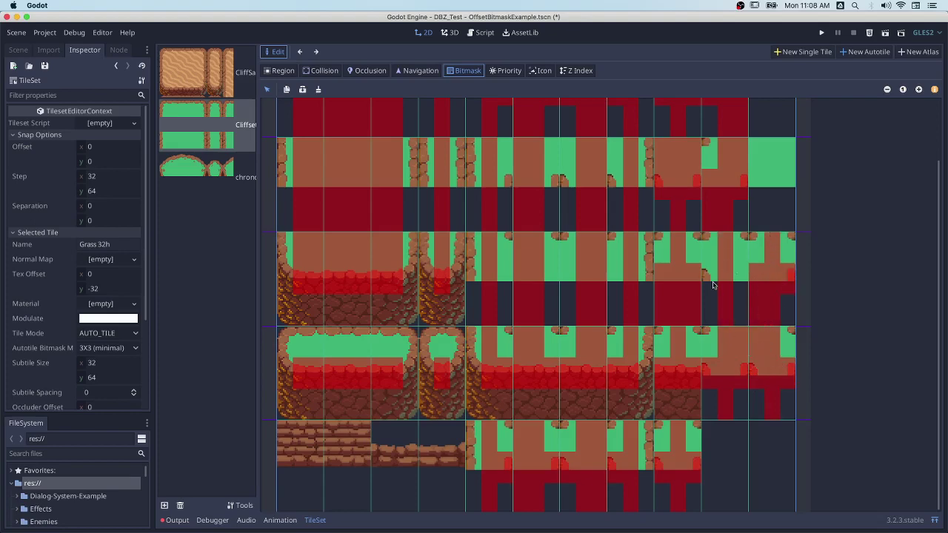
left_click(712, 284)
left_click(739, 286)
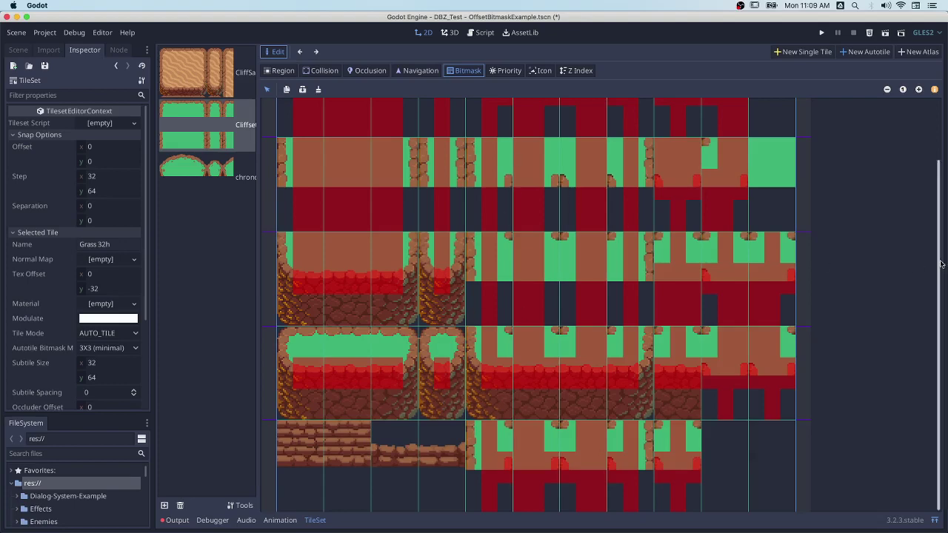
- Set bitmask bits across the upper row of Grass 32h tiles
scroll(934, 181, "up", 3)
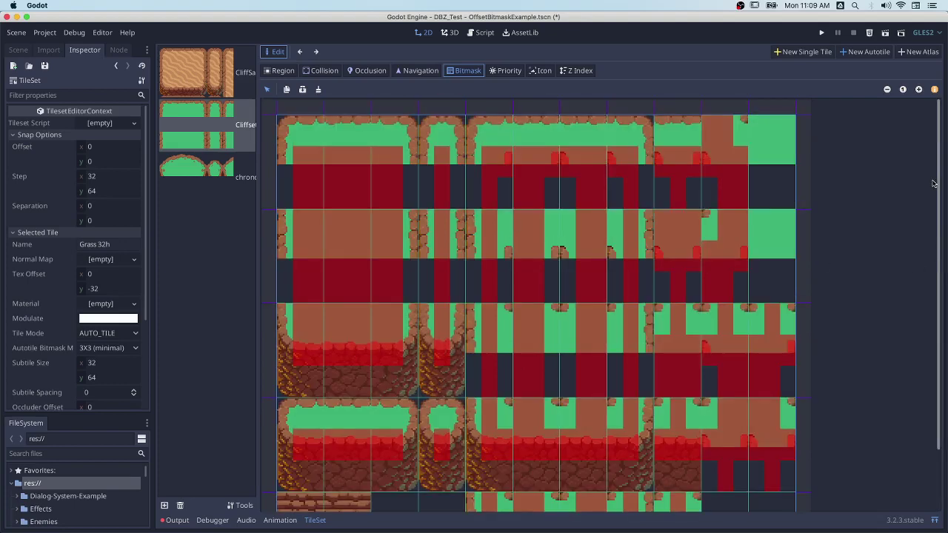
scroll(934, 183, "down", 2)
left_click_drag(485, 190, 619, 191)
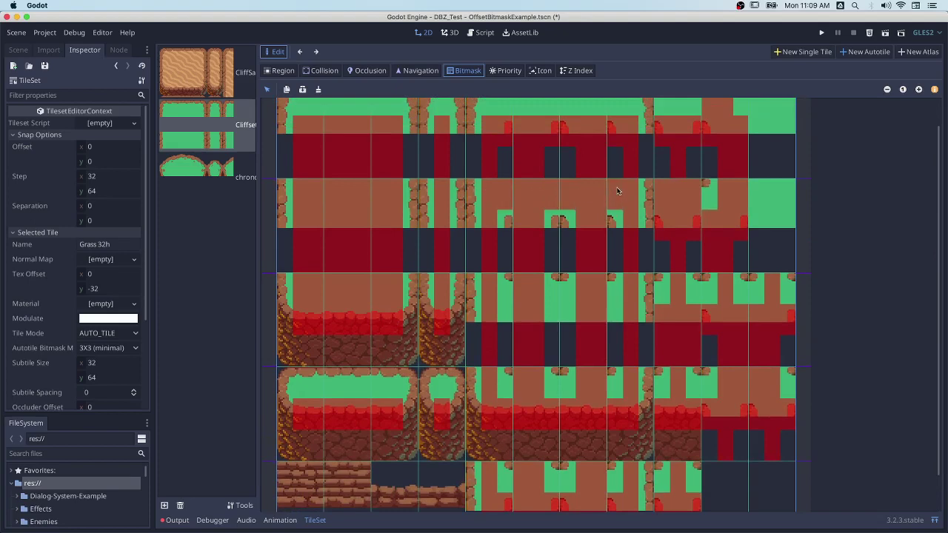
left_click(508, 224)
left_click(508, 226)
mouse_move(506, 230)
left_mouse_down()
mouse_move(616, 233)
mouse_move(619, 192)
left_mouse_up()
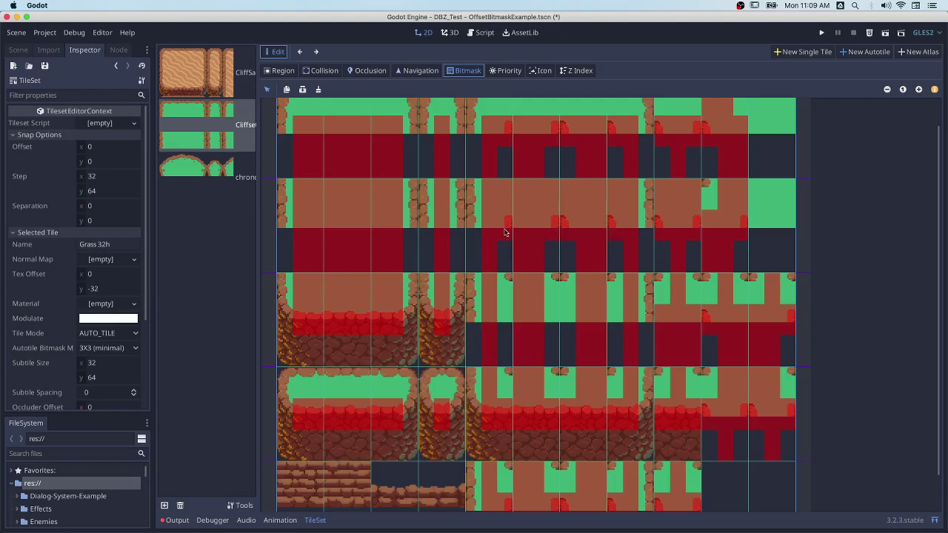
- Fix the first upper tile's bits, clearing wrong ones and restoring upper and lower bits
right_click(490, 197)
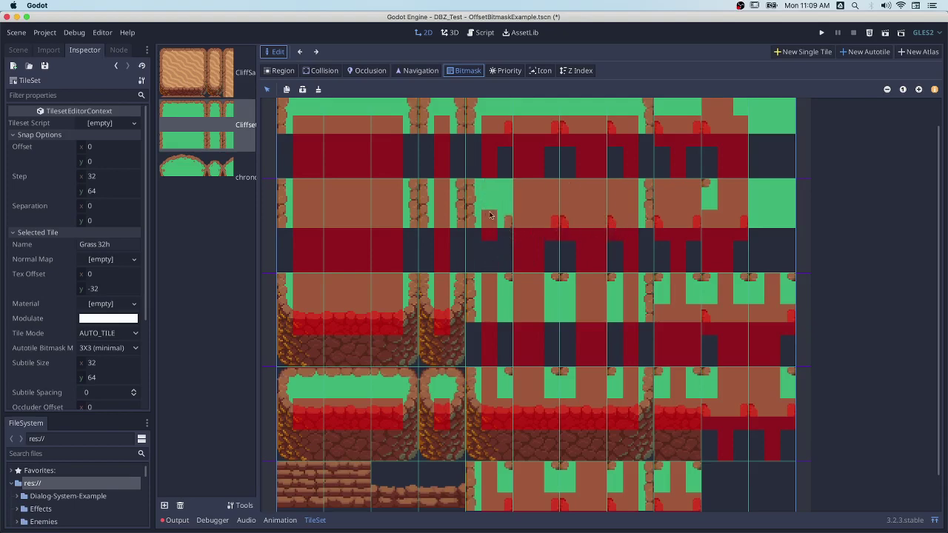
left_click(481, 197)
left_click(500, 203)
right_click(479, 200)
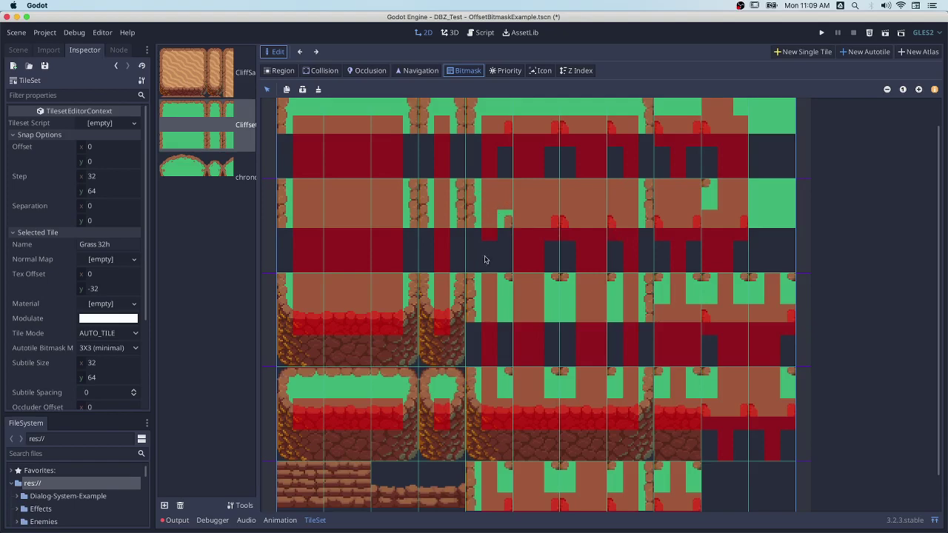
left_click(503, 221)
right_click(506, 217)
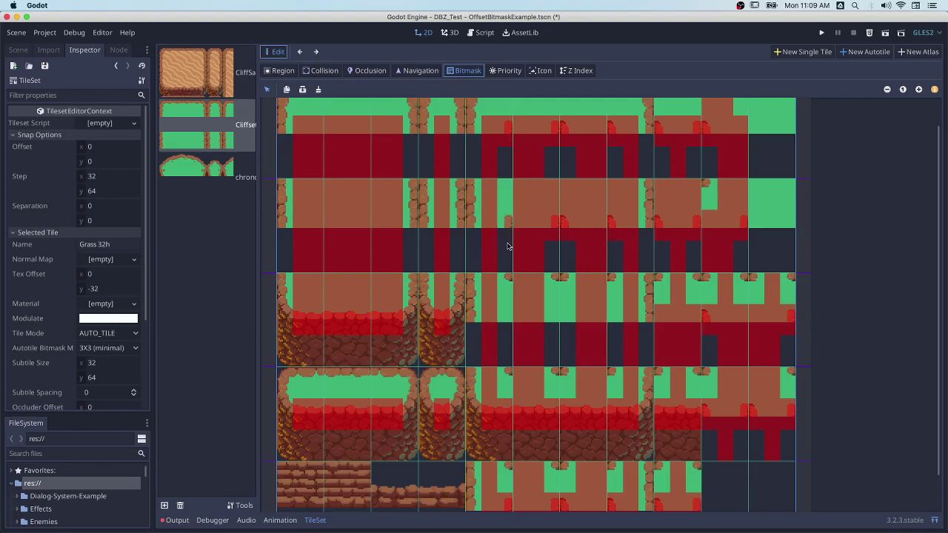
left_click(506, 206)
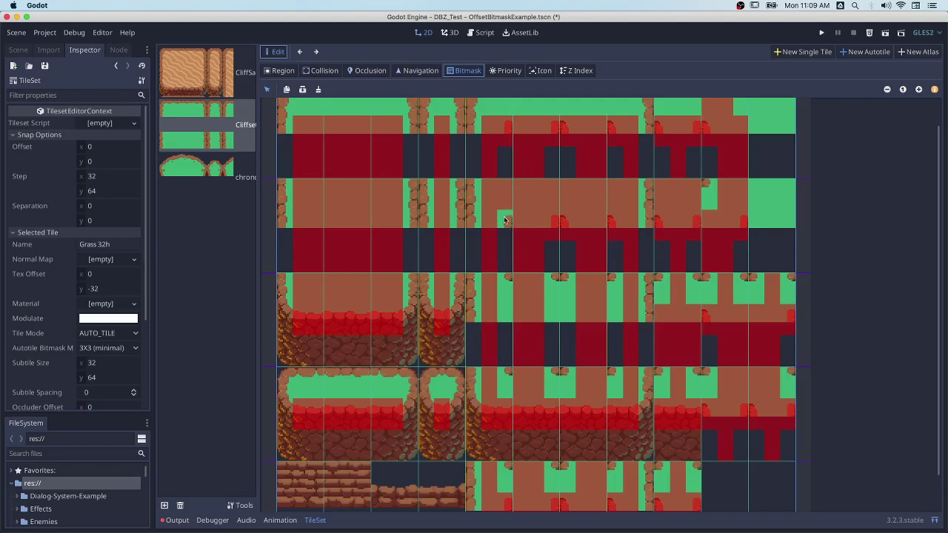
left_click(505, 226)
- Set four middle-row bitmask bits, then switch to the third cliff texture
left_click(503, 331)
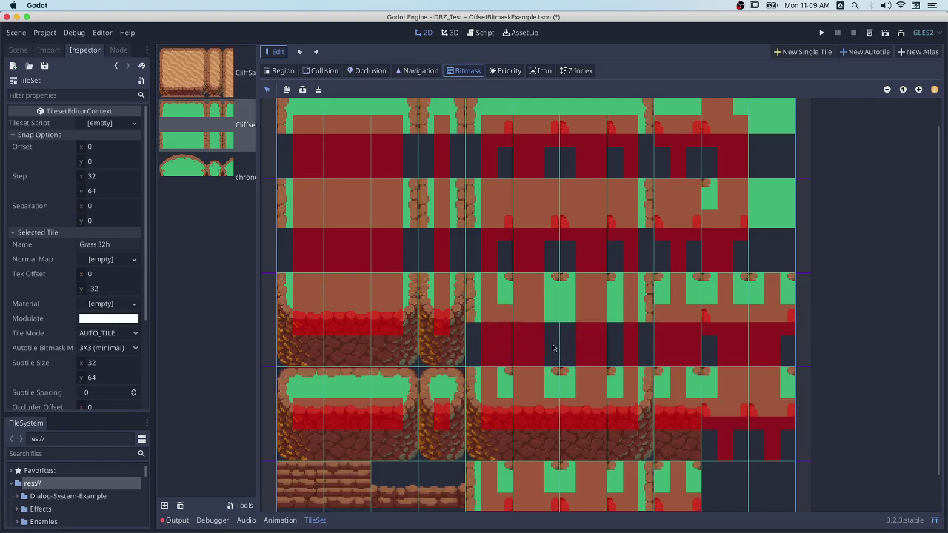
left_click(555, 317)
left_click(570, 323)
left_click(607, 323)
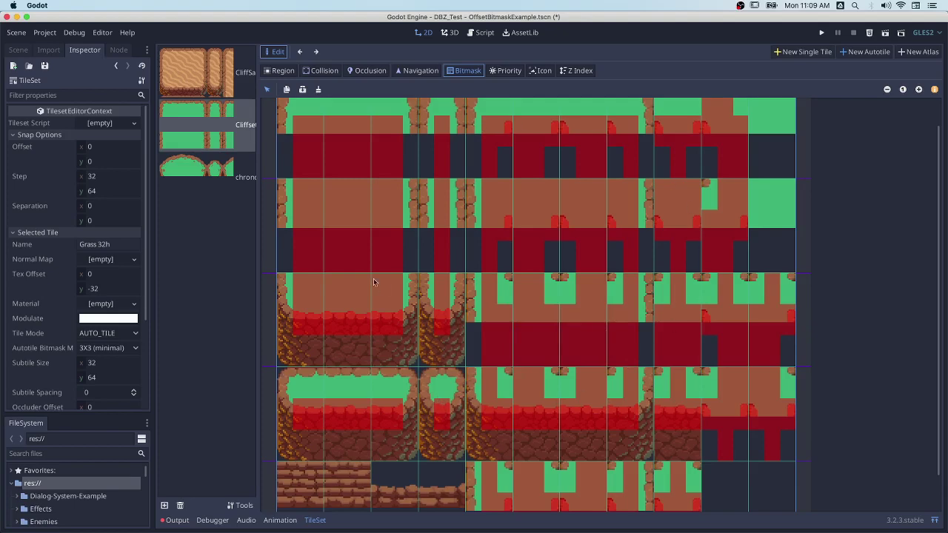
left_click(203, 176)
- Select chronocliffs_height, zoom out, and set its snap step height to 107
left_click(539, 178)
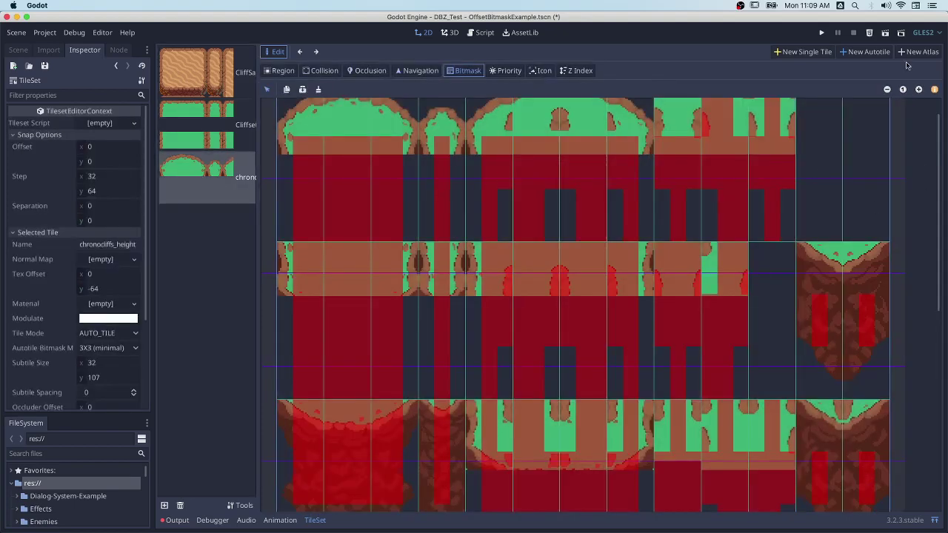
left_click(889, 89)
left_click(888, 90)
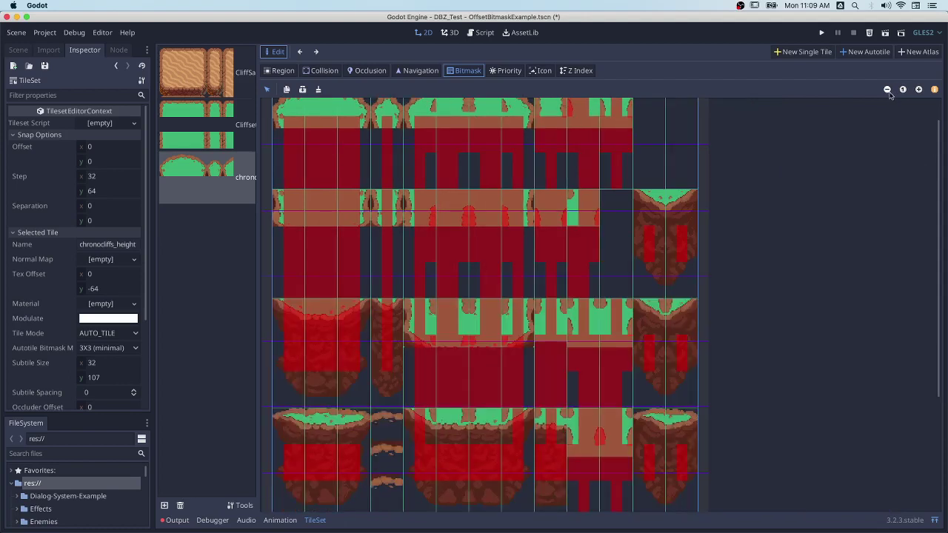
left_click(889, 89)
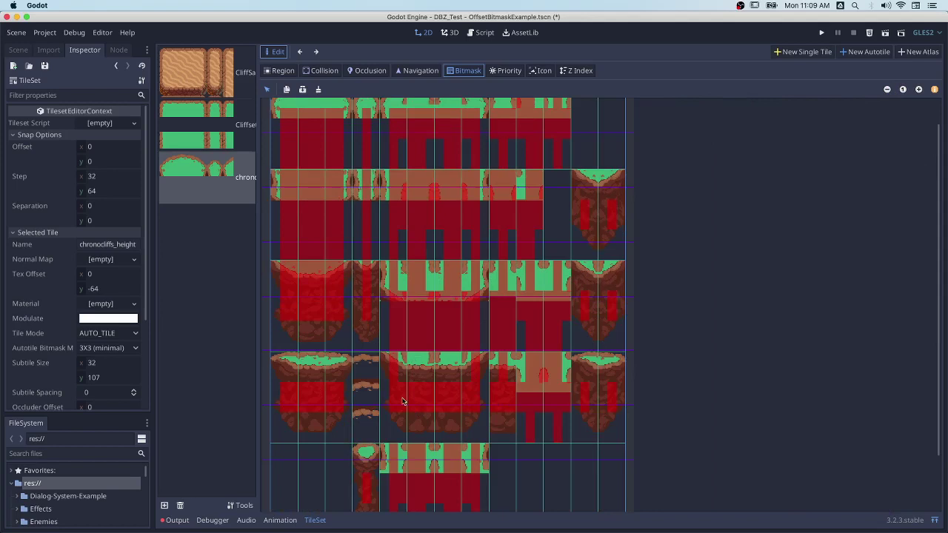
left_click_drag(945, 194, 936, 155)
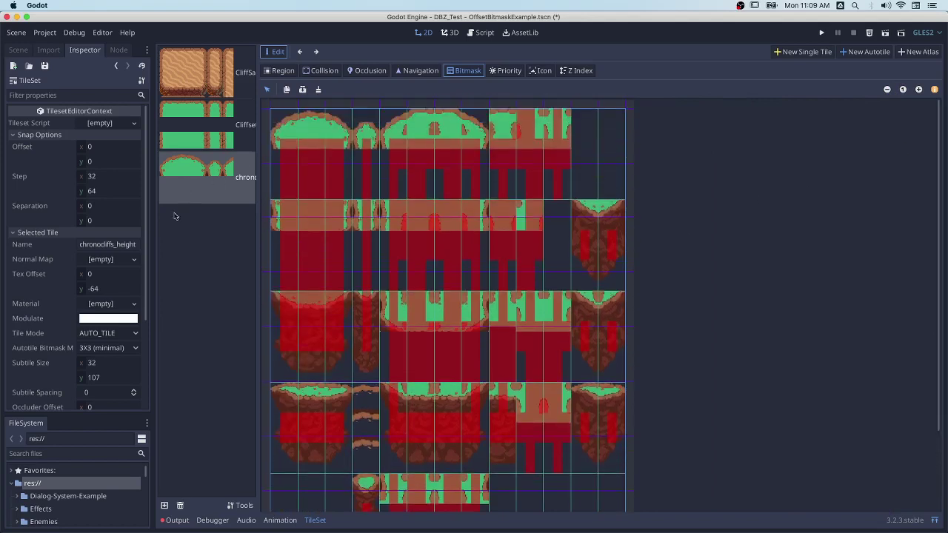
left_click(99, 192)
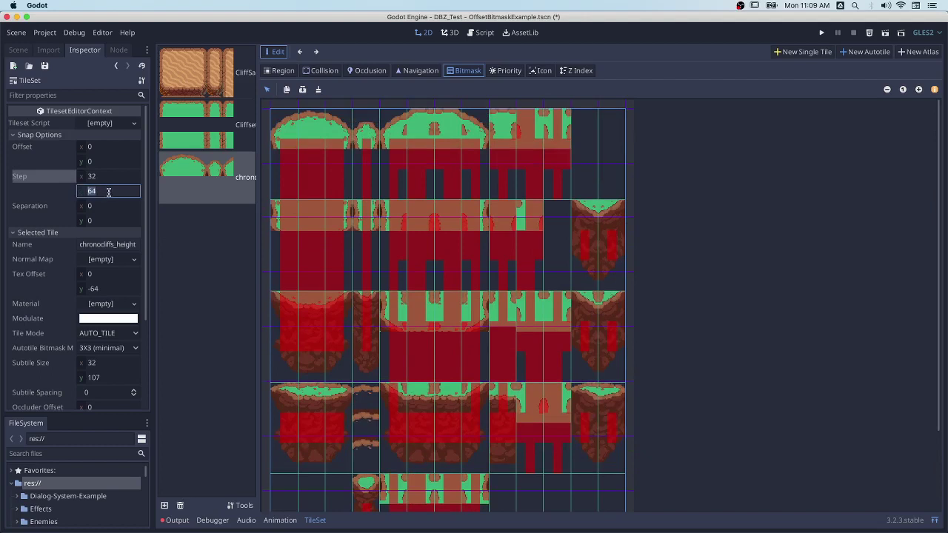
type("107")
key("Return")
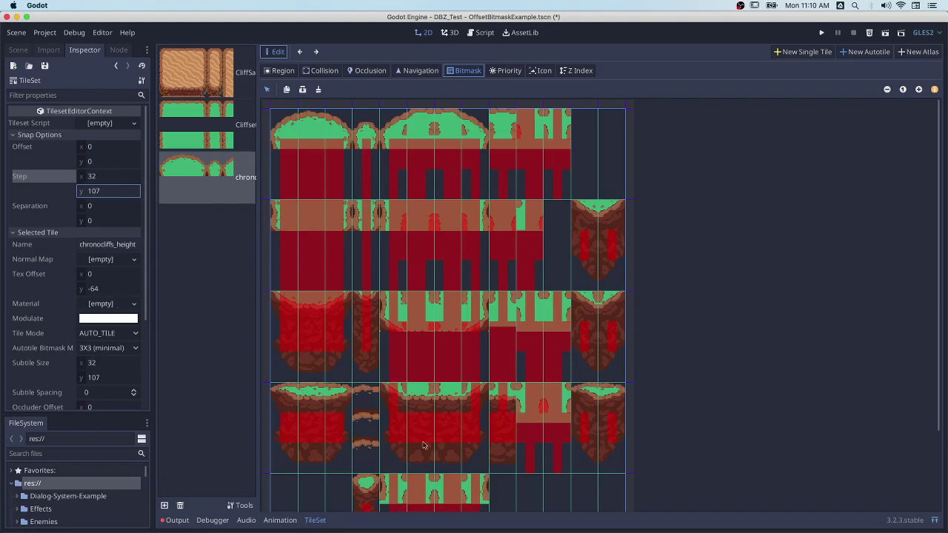
- Erase the old bitmask bits in the left chronocliffs_height tile columns
left_click_drag(937, 181, 909, 271)
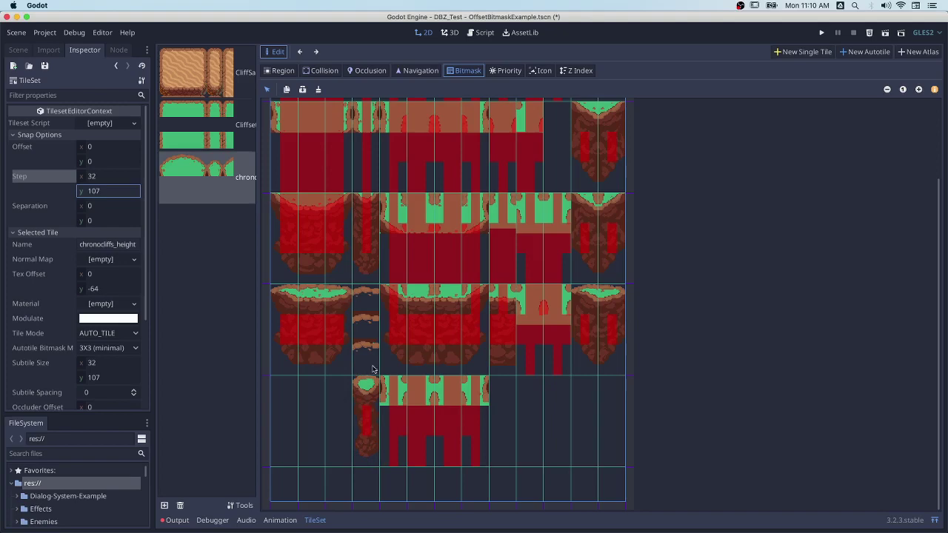
left_click_drag(936, 207, 923, 104)
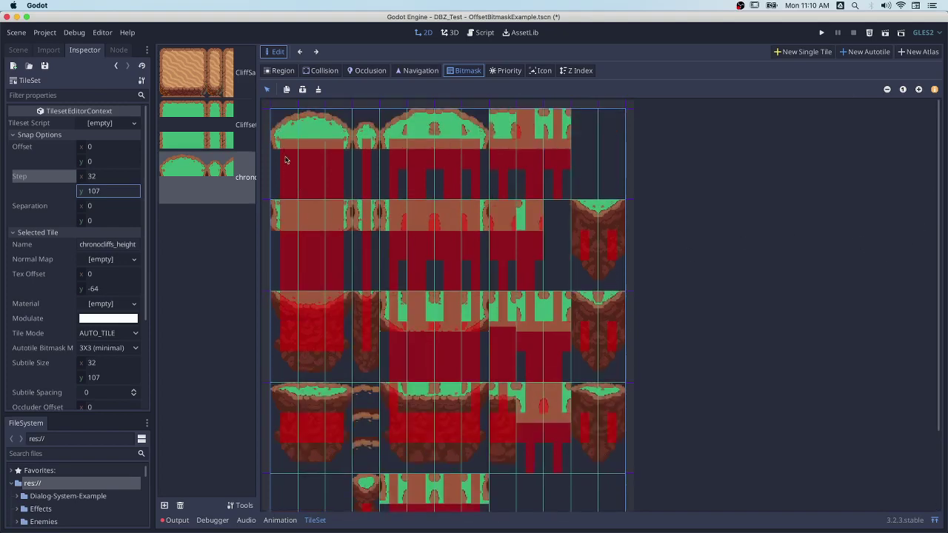
mouse_move(285, 160)
right_mouse_down()
mouse_move(294, 318)
mouse_move(294, 138)
mouse_move(311, 304)
mouse_move(315, 154)
mouse_move(332, 300)
mouse_move(333, 158)
mouse_move(337, 338)
mouse_move(331, 159)
mouse_move(327, 255)
mouse_move(318, 197)
mouse_move(337, 148)
mouse_move(280, 274)
mouse_move(288, 239)
mouse_move(338, 249)
right_mouse_up()
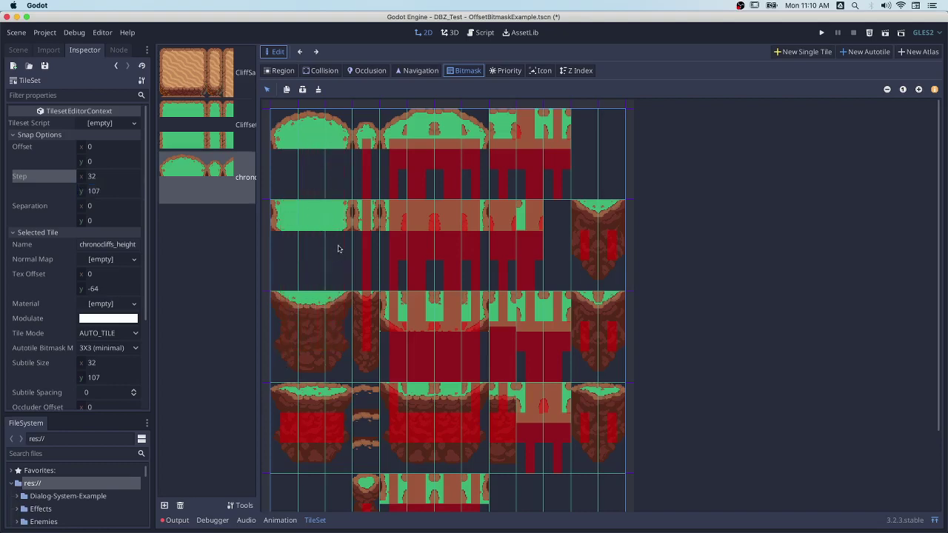
- Zoom in and paint new centre and lower bits on the left subtile
left_click(919, 89)
left_click(919, 89)
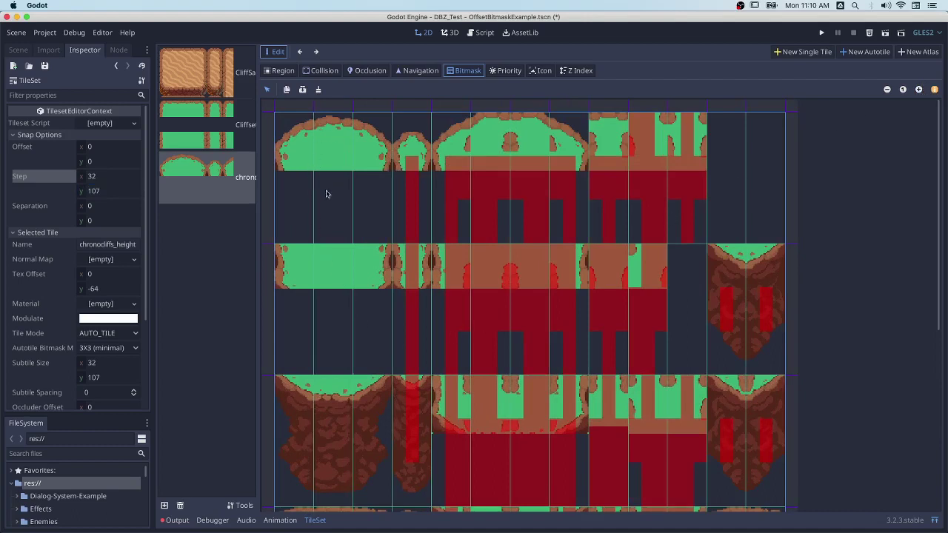
left_click(336, 320)
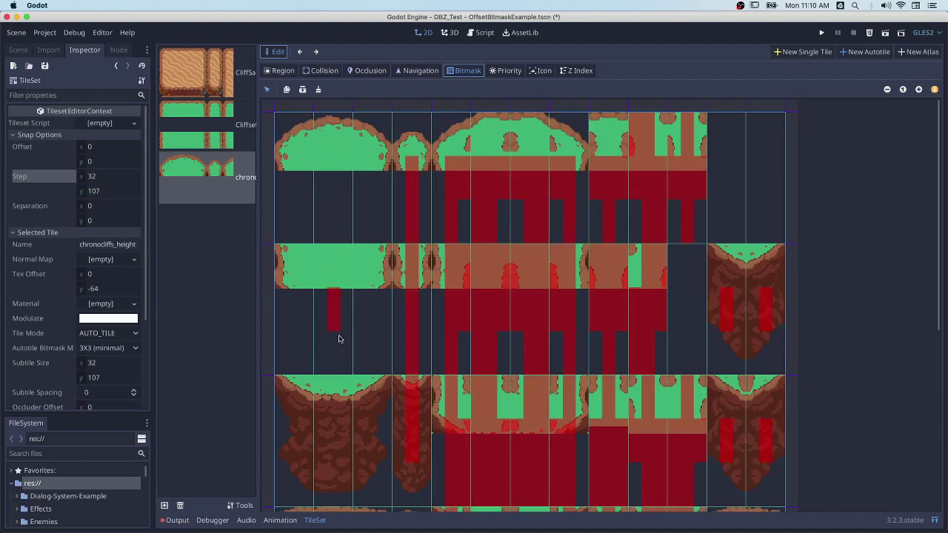
left_click(321, 256)
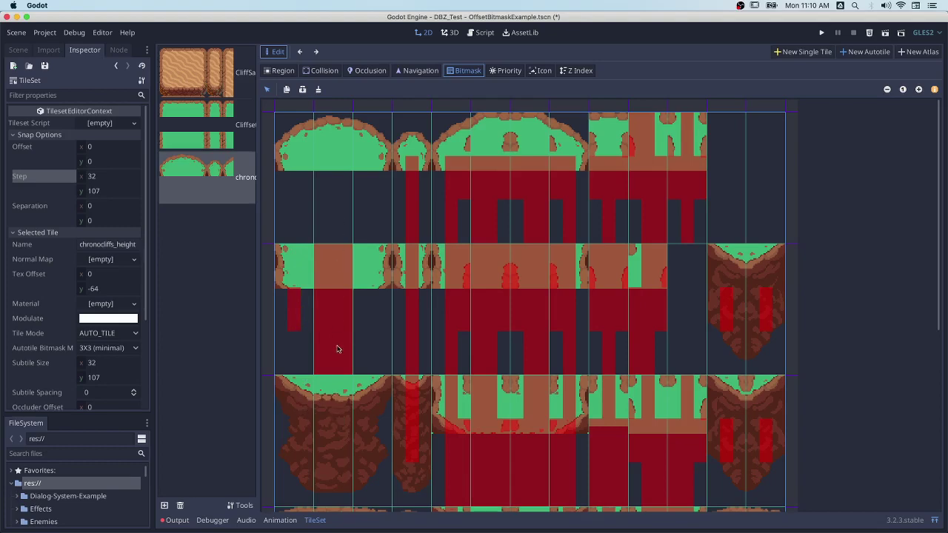
mouse_move(339, 328)
left_mouse_down()
mouse_move(302, 324)
mouse_move(303, 273)
mouse_move(299, 346)
left_mouse_up()
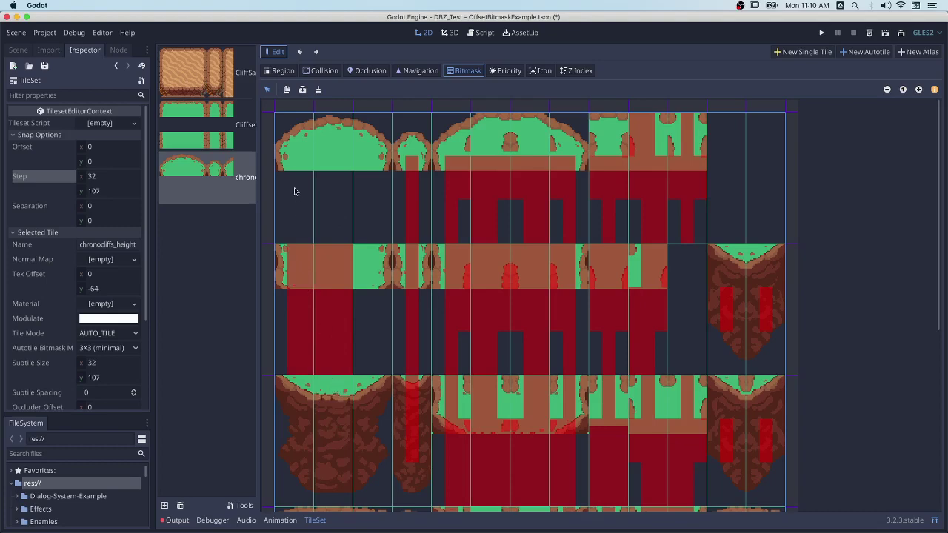
- Set top-row, middle and bottom-left bits, filling the remaining left-tile cells
left_click(294, 182)
left_click(334, 180)
left_click(374, 182)
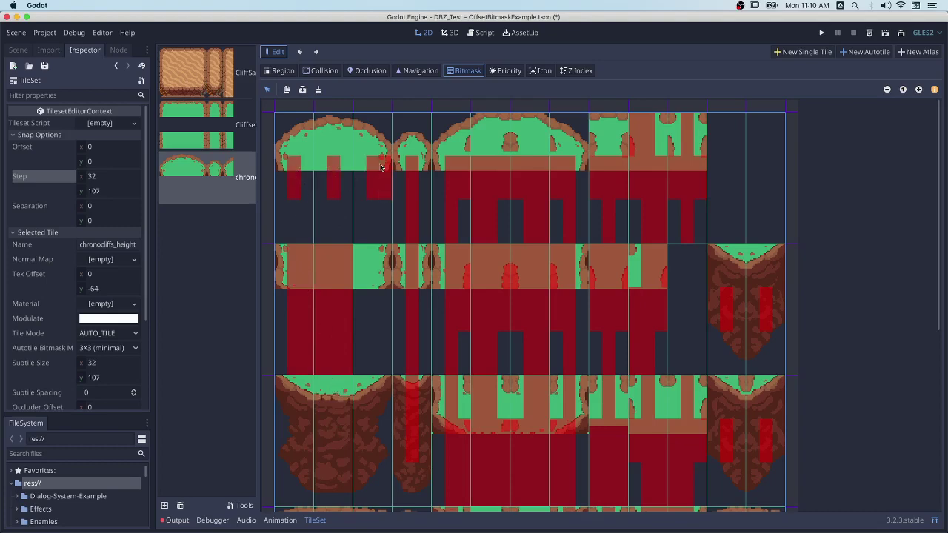
left_click(374, 326)
left_click(297, 441)
mouse_move(372, 440)
left_mouse_down()
mouse_move(302, 448)
mouse_move(337, 402)
mouse_move(379, 417)
mouse_move(376, 441)
mouse_move(367, 191)
mouse_move(297, 190)
mouse_move(301, 411)
mouse_move(297, 396)
mouse_move(364, 404)
left_mouse_up()
mouse_move(355, 264)
left_mouse_down()
mouse_move(348, 218)
mouse_move(304, 261)
left_mouse_up()
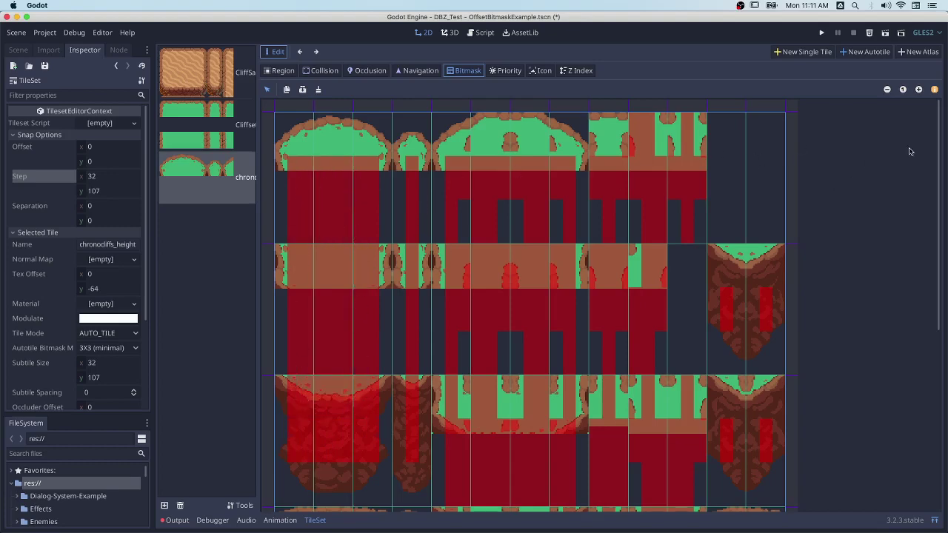
- Clear the lower-left tile's top row and fill its middle bitmask row
left_click_drag(937, 148, 939, 256)
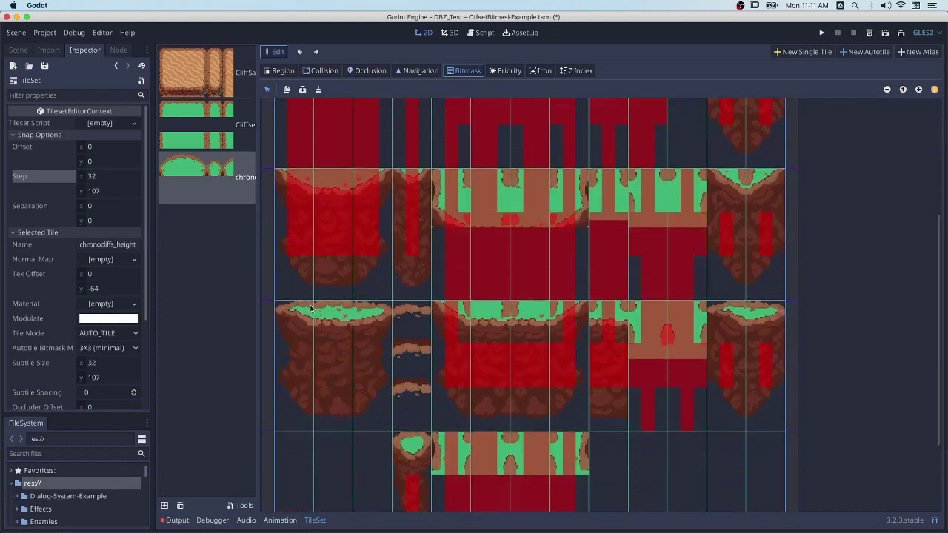
left_click_drag(314, 318, 364, 322)
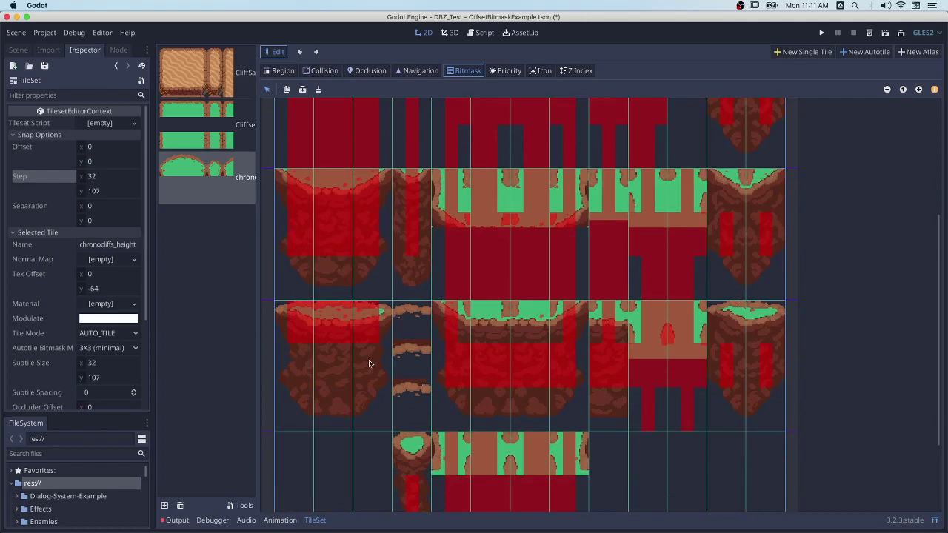
mouse_move(297, 328)
right_mouse_down()
mouse_move(378, 331)
mouse_move(365, 338)
mouse_move(294, 312)
mouse_move(299, 380)
right_mouse_up()
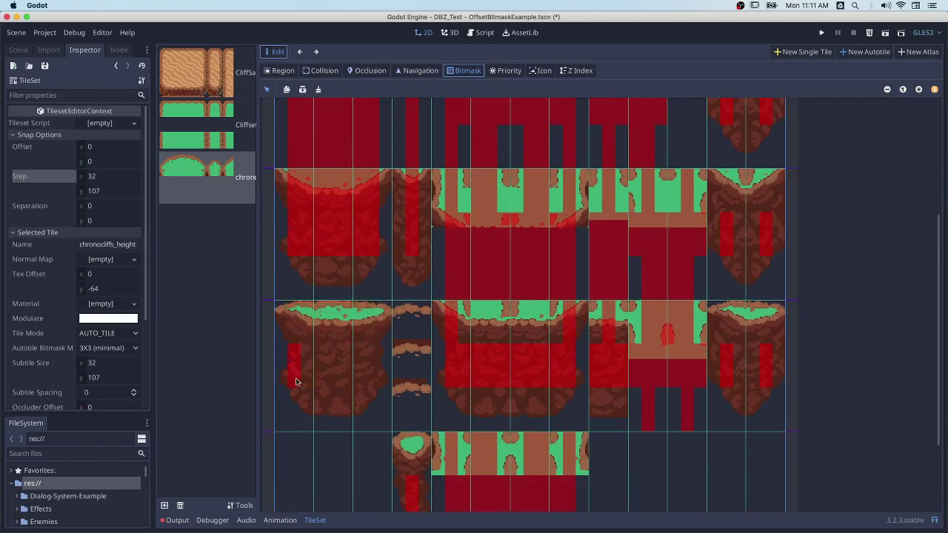
mouse_move(298, 379)
left_mouse_down()
mouse_move(338, 364)
mouse_move(370, 368)
left_mouse_up()
left_click_drag(301, 367, 364, 360)
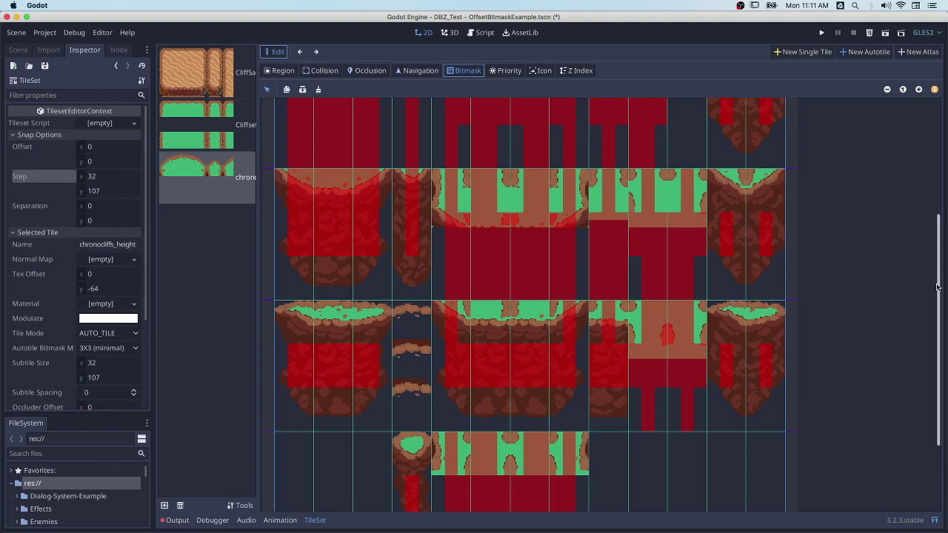
- Set the lower-right tile's left-middle bit and clear the lower-left tile's left-middle bit
scroll(767, 334, "up", 1)
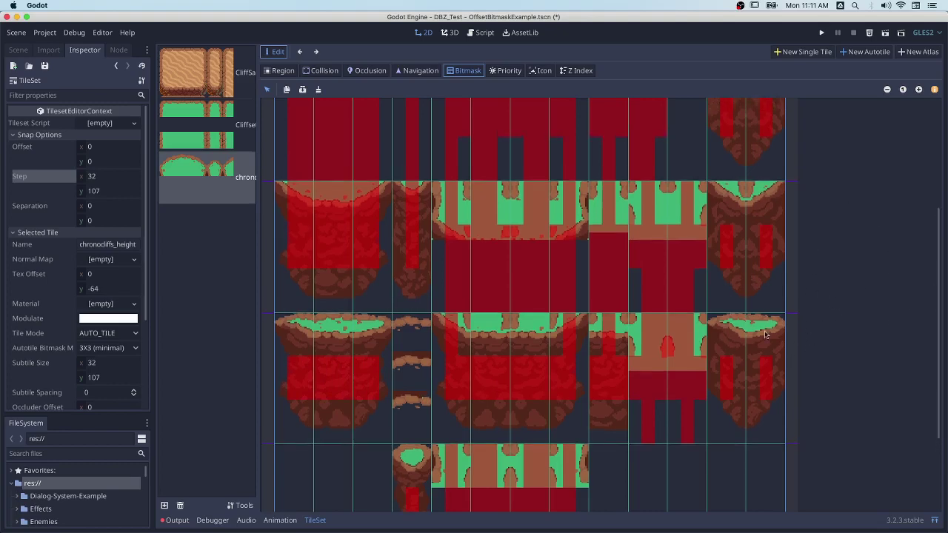
left_click(732, 373)
right_click(295, 382)
left_click_drag(936, 340, 939, 211)
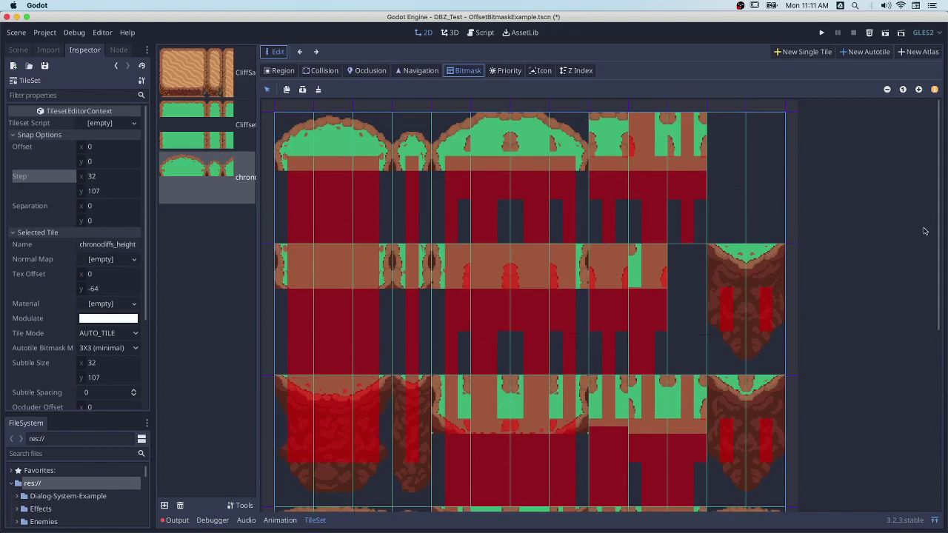
left_click_drag(940, 208, 918, 309)
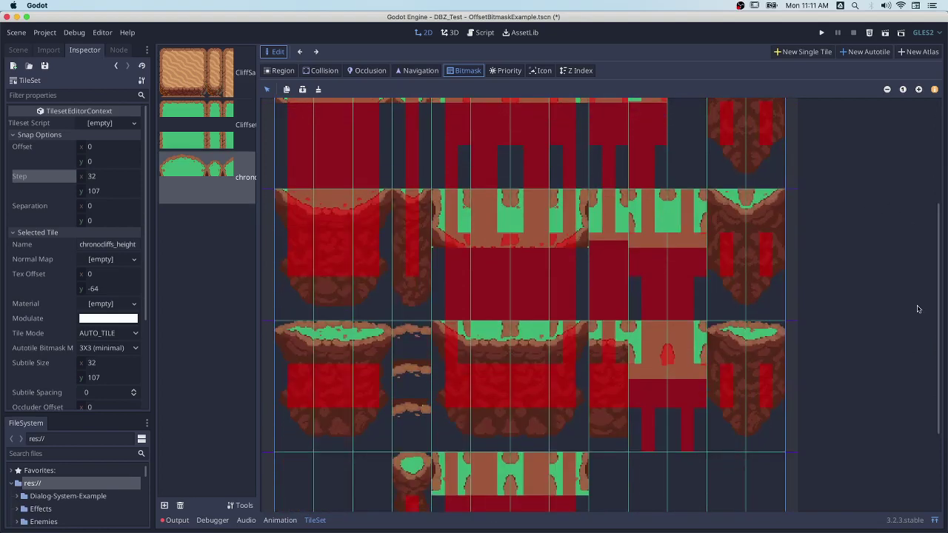
- Clear the right column's old bits and paint a stripe down the dark cells below the grass
right_click(609, 337)
mouse_move(607, 268)
right_mouse_down()
mouse_move(607, 298)
mouse_move(607, 215)
mouse_move(607, 275)
right_mouse_up()
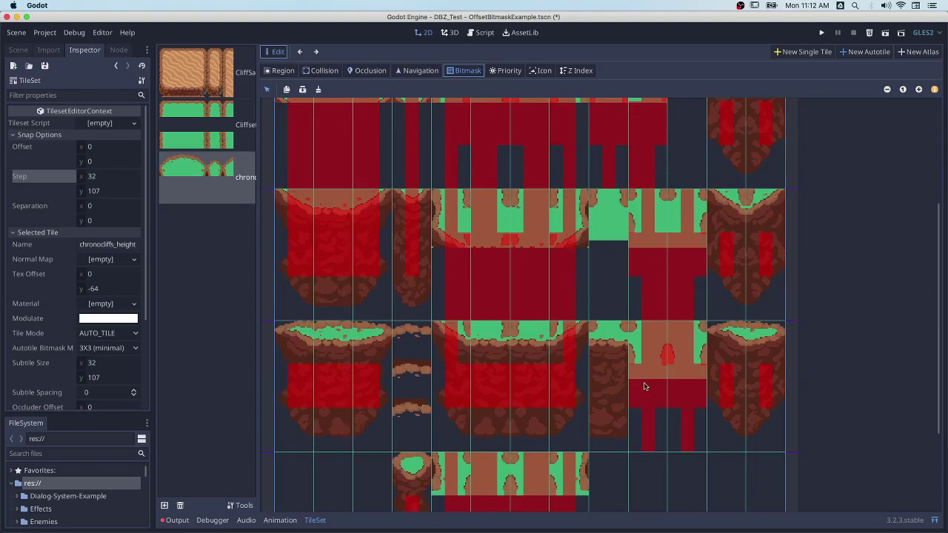
left_click(609, 256)
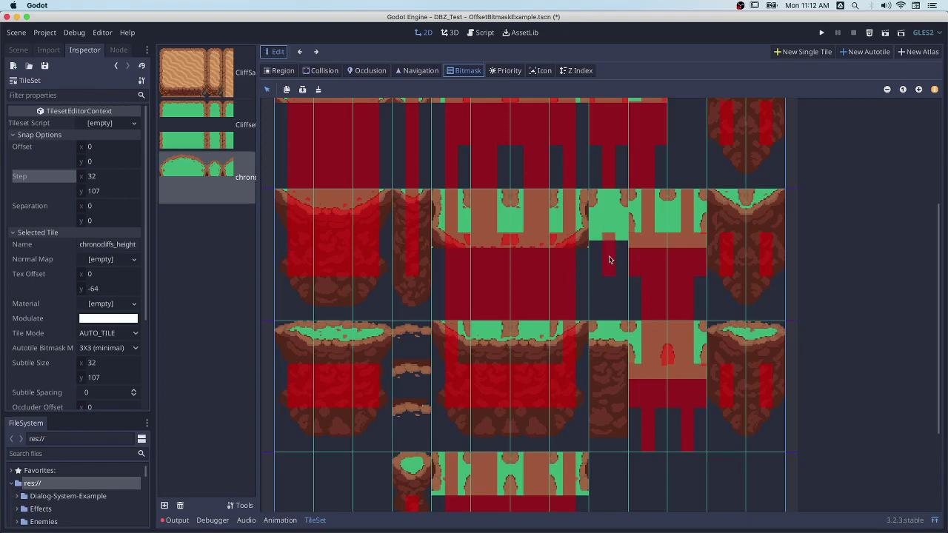
left_click(607, 196)
left_click_drag(595, 254, 622, 256)
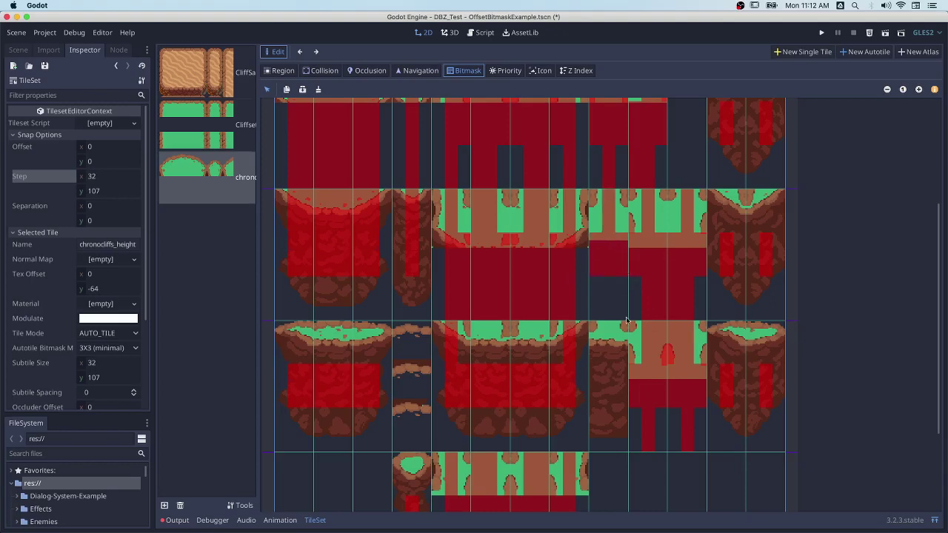
left_click(621, 309)
- Paint a widened stripe on the dark brown tile and mark its green top
left_click(611, 385)
left_click(611, 341)
left_click(621, 357)
mouse_move(486, 330)
left_mouse_down()
mouse_move(491, 368)
mouse_move(535, 334)
mouse_move(540, 381)
mouse_move(532, 363)
mouse_move(567, 363)
left_mouse_up()
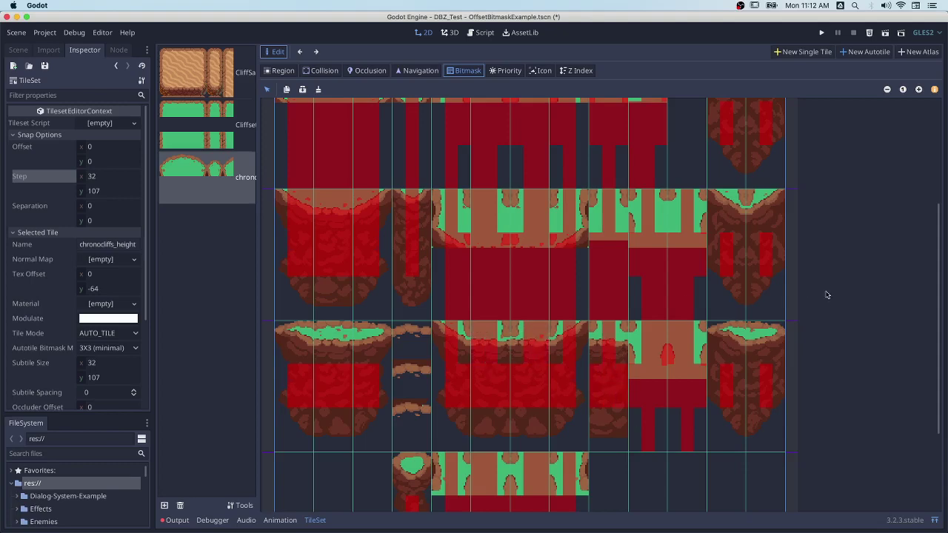
left_click_drag(945, 344, 927, 411)
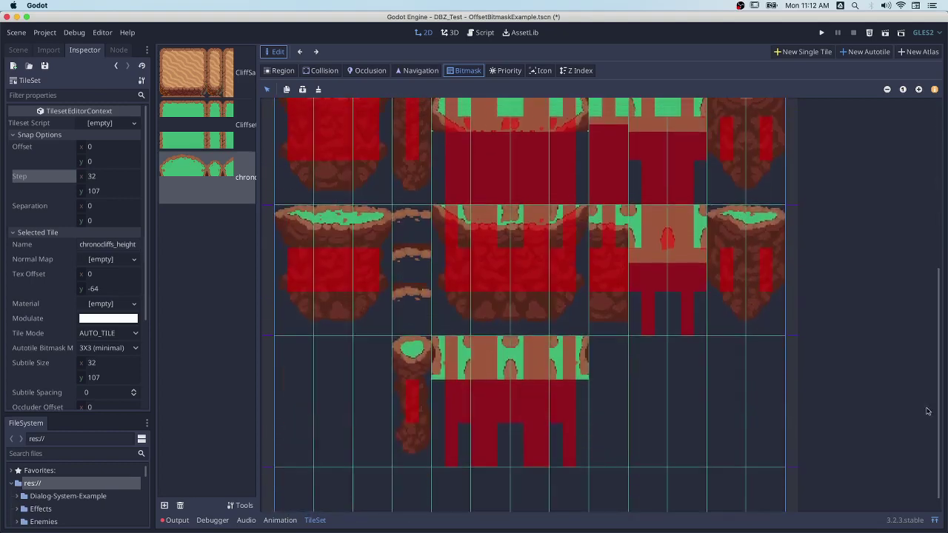
left_click_drag(935, 351, 932, 109)
- Repaint the top-row tile column's bitmask, setting its middle and top cells
mouse_move(667, 184)
right_mouse_down()
mouse_move(687, 127)
mouse_move(701, 178)
mouse_move(698, 151)
right_mouse_up()
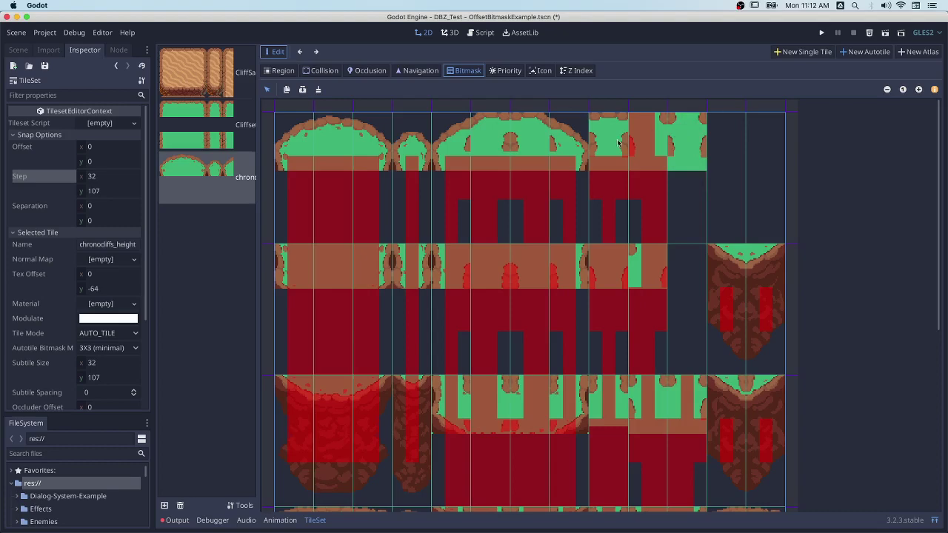
left_click(691, 191)
mouse_move(678, 190)
left_mouse_down()
mouse_move(700, 182)
mouse_move(685, 136)
mouse_move(689, 225)
mouse_move(759, 225)
left_mouse_up()
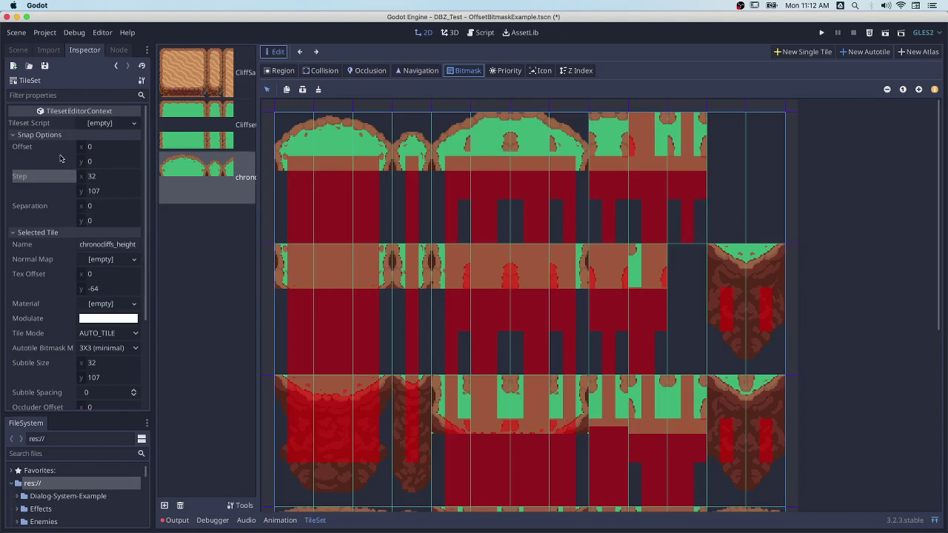
- Reselect the OffsetBitmaskExample TileMap node in the Scene tree for painting
left_click(19, 50)
left_click(44, 82)
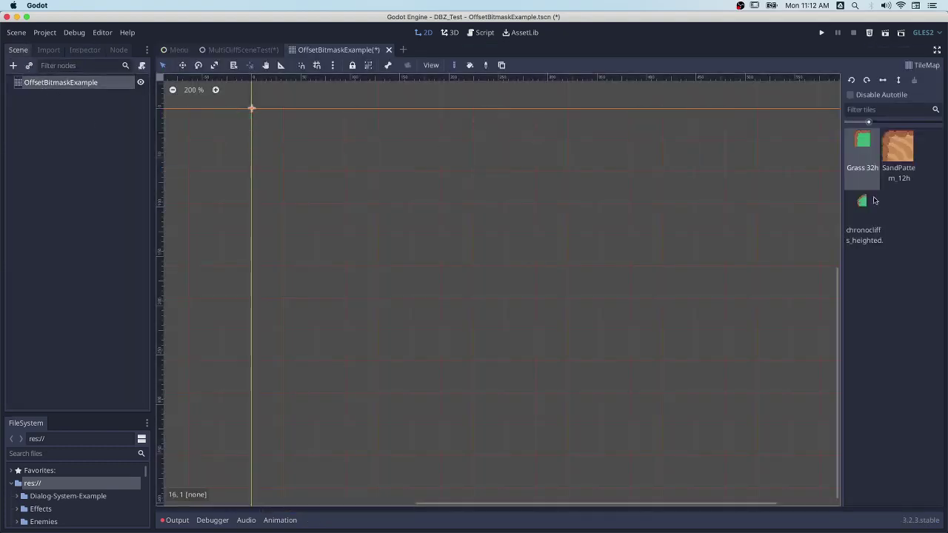
- Paint a 4x5 SandPattern_12h island with a centre hole and a second stepped sand island
left_click(898, 148)
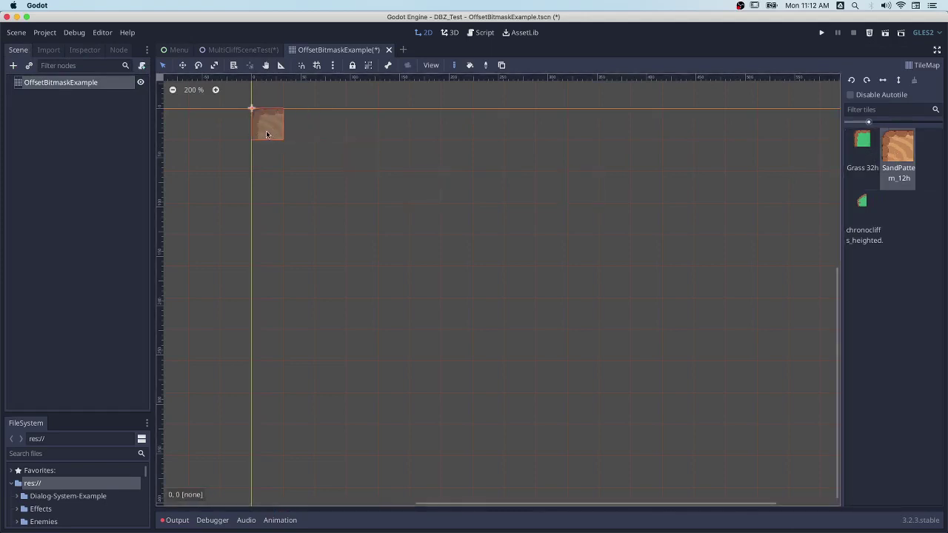
left_click_drag(268, 134, 360, 254, "ctrl+shift")
right_click(328, 186)
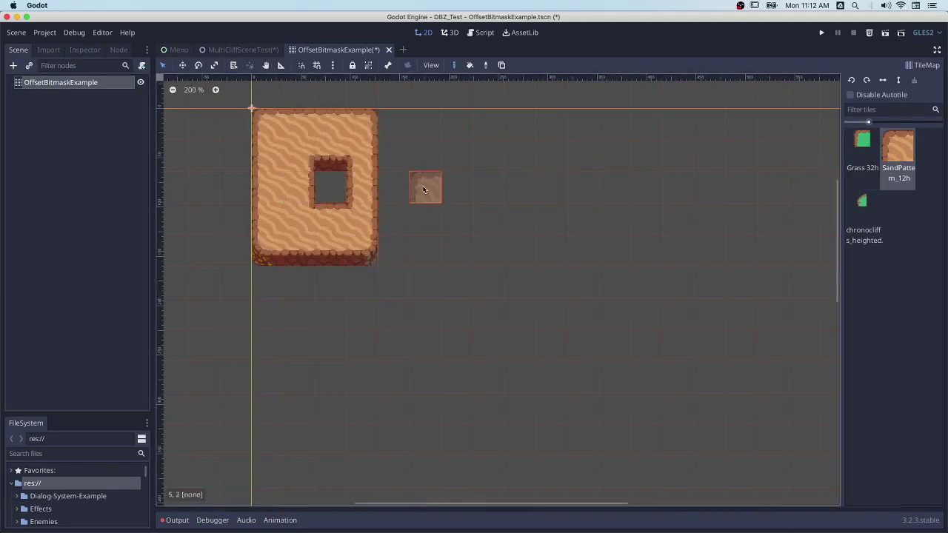
mouse_move(426, 157)
left_mouse_down()
mouse_move(468, 250)
mouse_move(475, 143)
mouse_move(504, 287)
mouse_move(531, 219)
mouse_move(497, 242)
mouse_move(517, 216)
mouse_move(428, 166)
mouse_move(449, 189)
mouse_move(476, 185)
left_mouse_up()
- Fill the empty sand cell, then paint a Grass 32h block with a hole in its centre
left_click(862, 145)
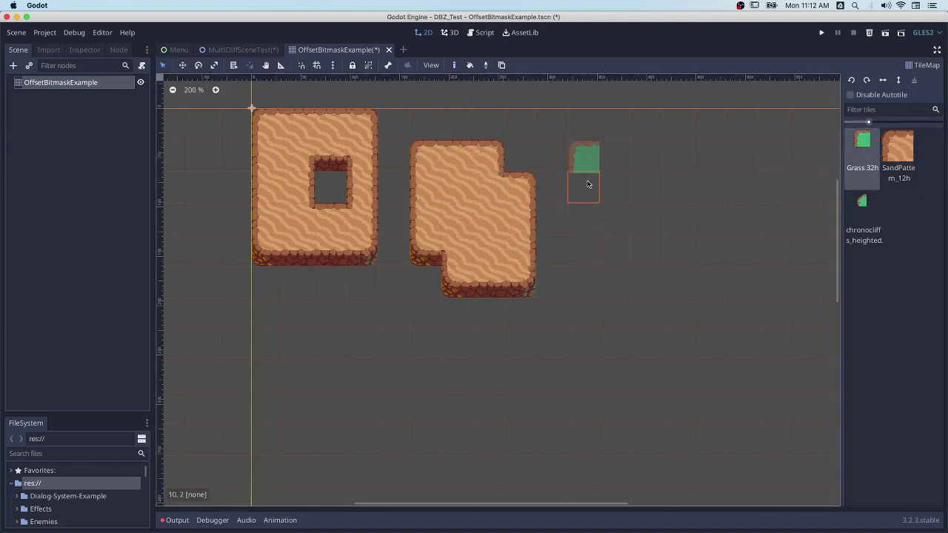
mouse_move(583, 126)
left_mouse_down()
mouse_move(589, 149)
mouse_move(646, 189)
mouse_move(659, 164)
mouse_move(638, 156)
mouse_move(679, 261)
mouse_move(726, 183)
mouse_move(711, 155)
mouse_move(746, 175)
mouse_move(746, 220)
mouse_move(633, 285)
mouse_move(734, 274)
mouse_move(725, 299)
mouse_move(704, 197)
left_mouse_up()
right_click(710, 187)
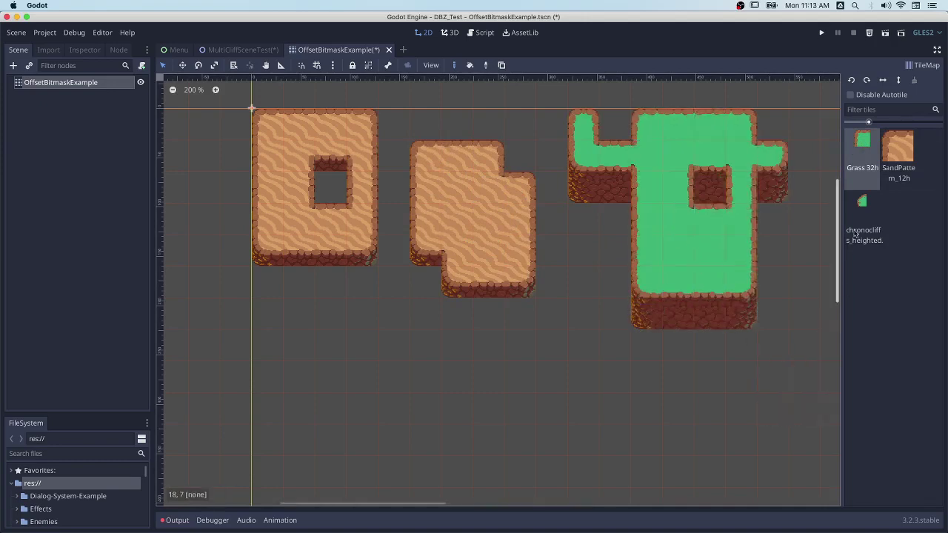
- Paint a wide chronocliffs_heighted cliff island across the canvas below the other islands
left_click(860, 223)
scroll(487, 312, "down", 2)
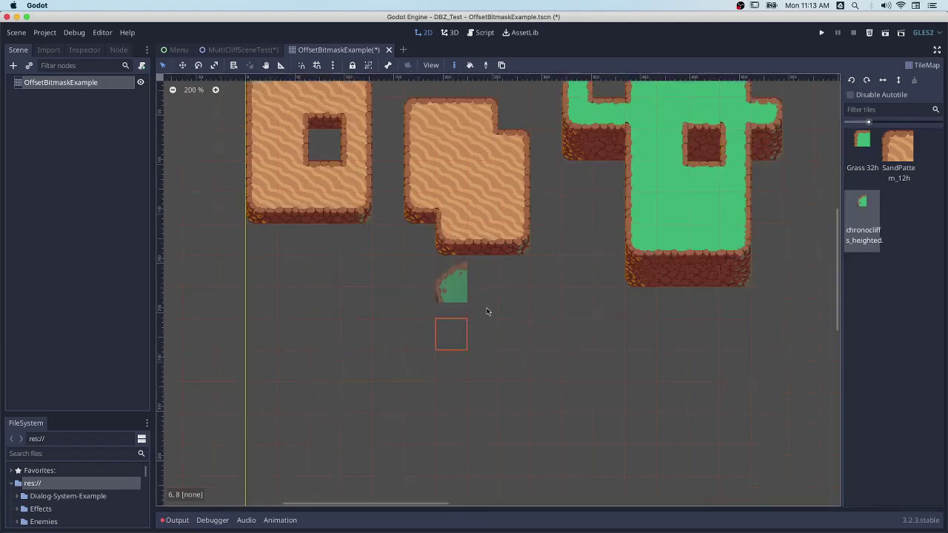
scroll(487, 312, "down", 5)
mouse_move(323, 238)
left_mouse_down()
mouse_move(357, 284)
mouse_move(379, 274)
mouse_move(383, 235)
mouse_move(345, 239)
mouse_move(316, 294)
mouse_move(351, 330)
mouse_move(444, 314)
mouse_move(461, 329)
mouse_move(421, 391)
mouse_move(421, 302)
mouse_move(470, 252)
mouse_move(536, 294)
mouse_move(550, 326)
mouse_move(474, 310)
mouse_move(461, 321)
mouse_move(539, 392)
mouse_move(614, 354)
mouse_move(628, 311)
mouse_move(589, 285)
mouse_move(602, 269)
mouse_move(644, 263)
mouse_move(681, 300)
mouse_move(505, 239)
mouse_move(535, 248)
mouse_move(605, 241)
left_mouse_up()
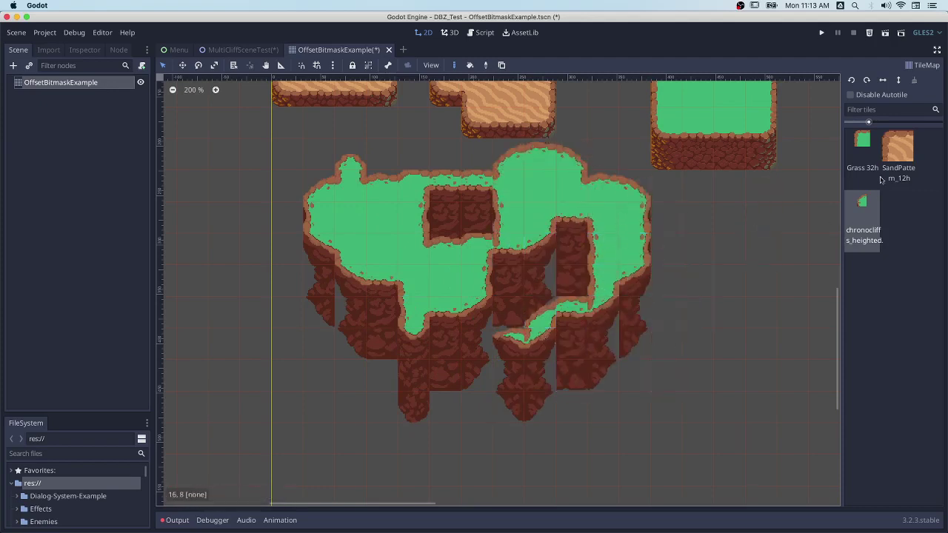
- Disable autotile, enlarge the tile palette, and pick individual chronocliffs cliff subtiles from a row
left_click(851, 94)
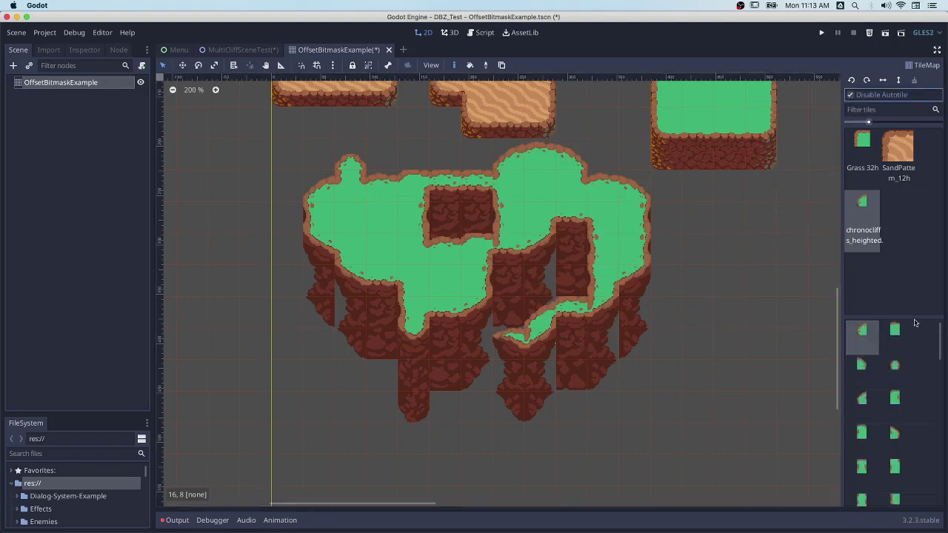
left_click_drag(915, 317, 915, 237)
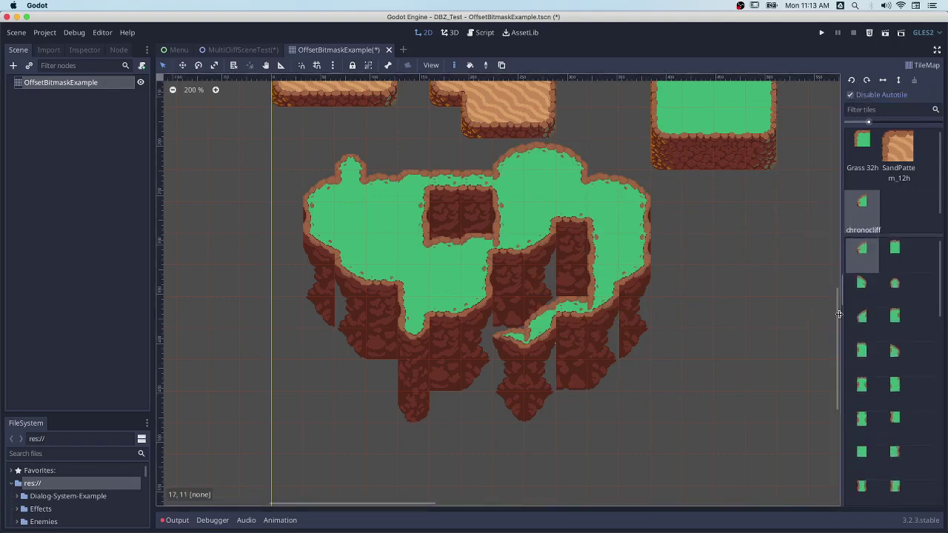
left_click_drag(839, 314, 792, 316)
left_click(847, 434)
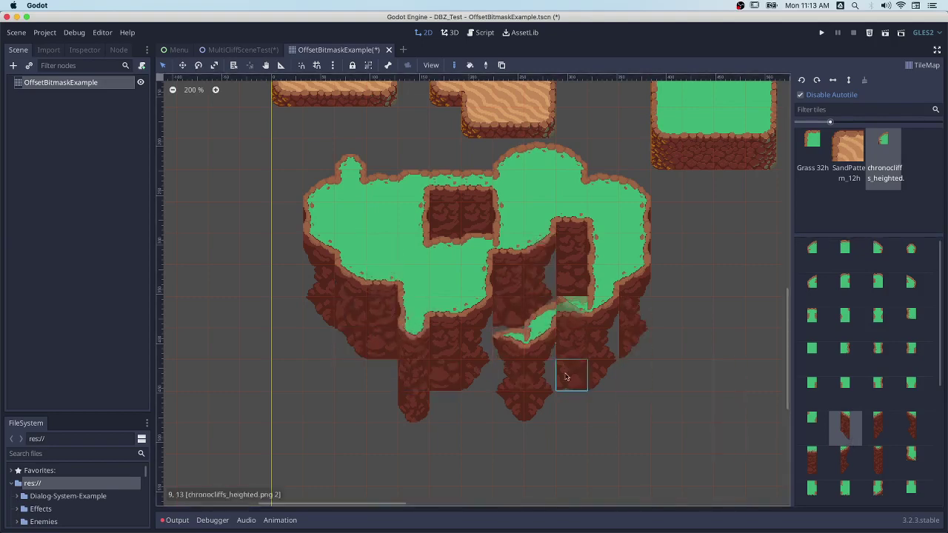
left_click(884, 429)
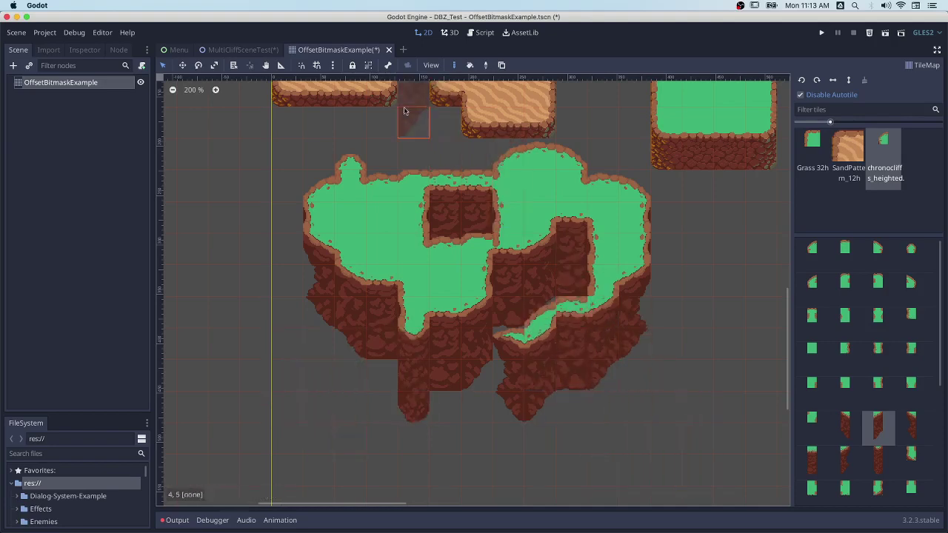
- Open the TileMap's Tile Set, select chronocliffs, and select its -64 Tex Offset y value
left_click(86, 51)
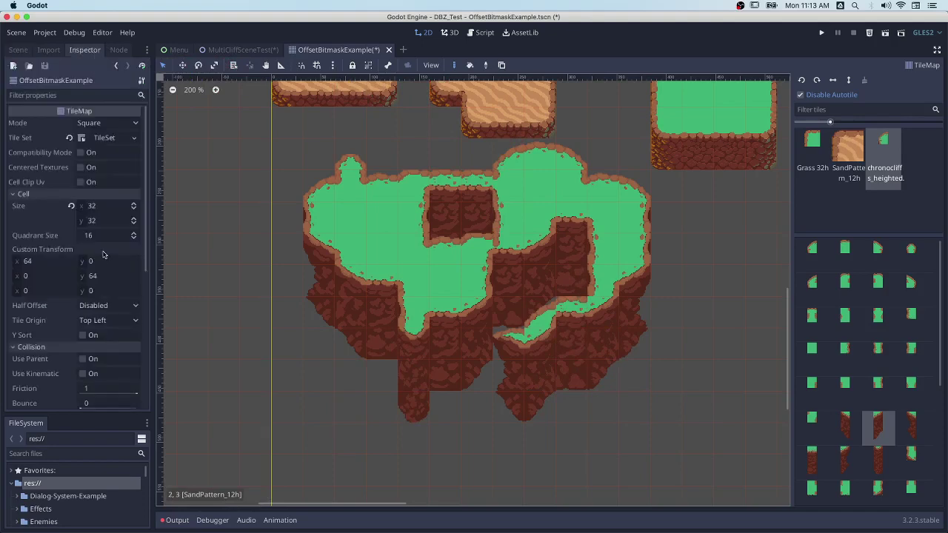
scroll(143, 249, "down", 5)
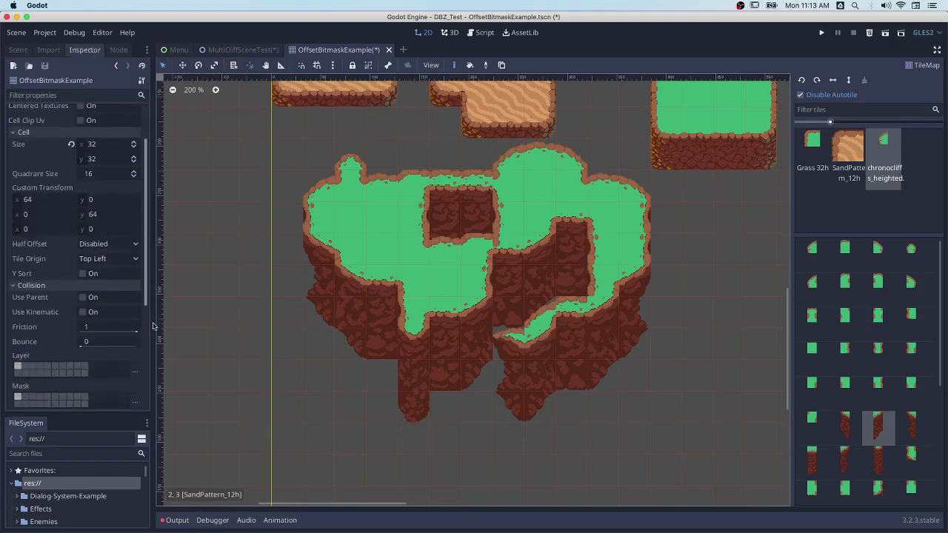
scroll(150, 266, "up", 4)
scroll(151, 259, "up", 2)
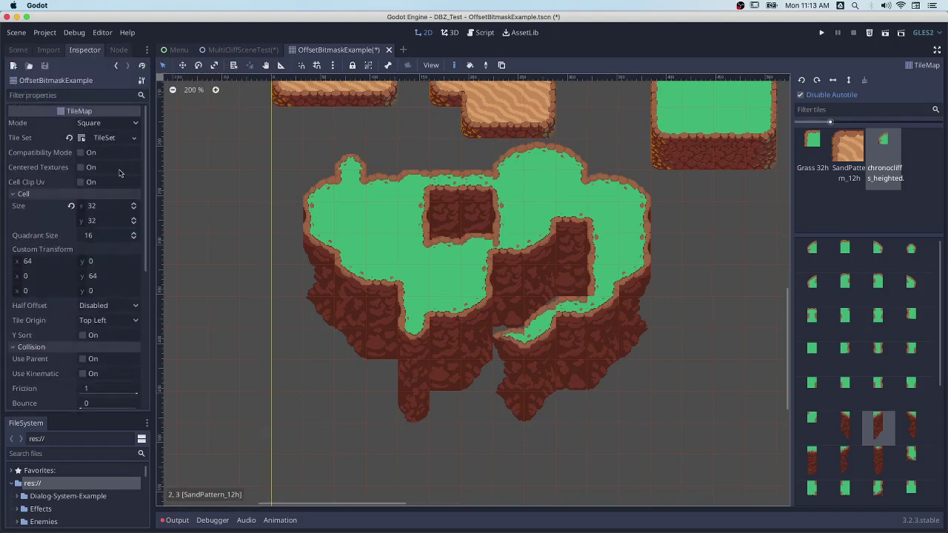
left_click(111, 135)
left_click(190, 150)
left_click(218, 171)
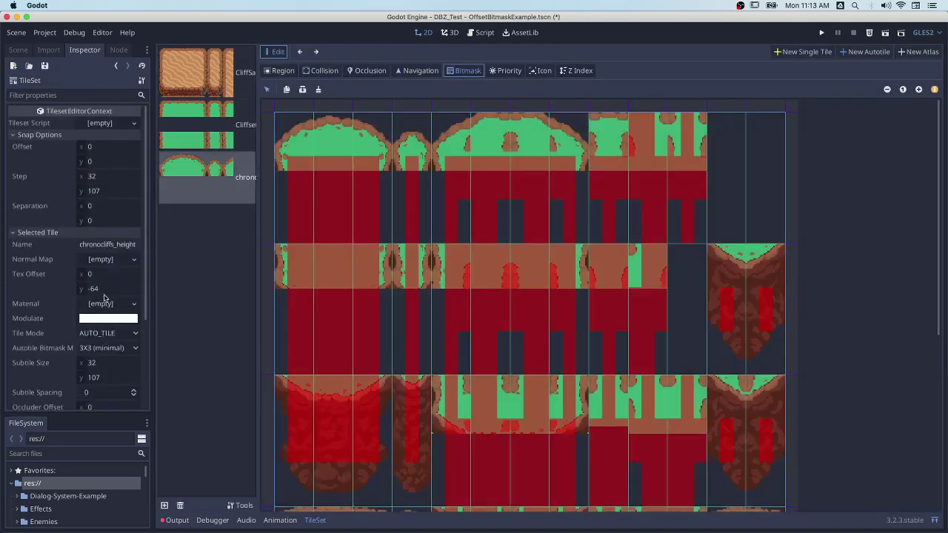
left_click(106, 291)
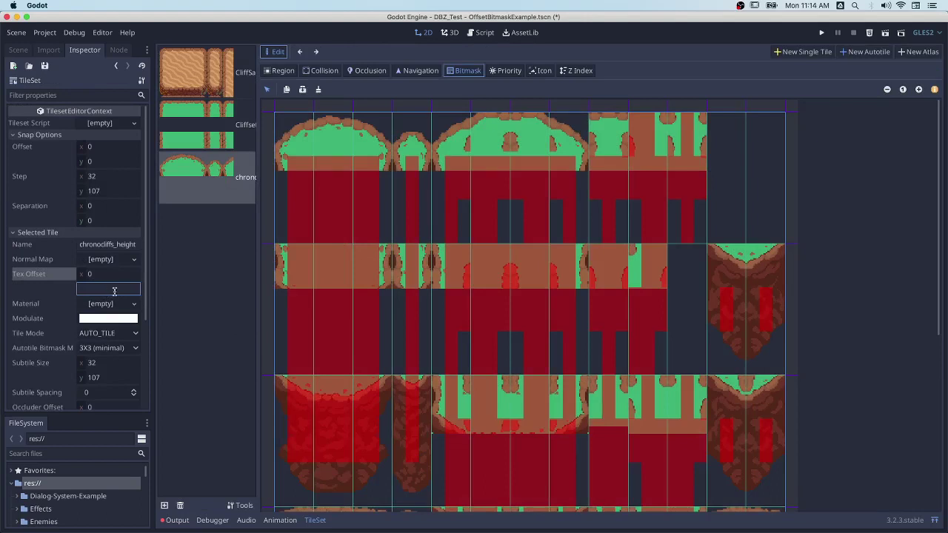
left_click(119, 292)
- Enter 0 as the Tex Offset y, return to the tile map, and place test cliff tiles
type("0")
left_click(23, 49)
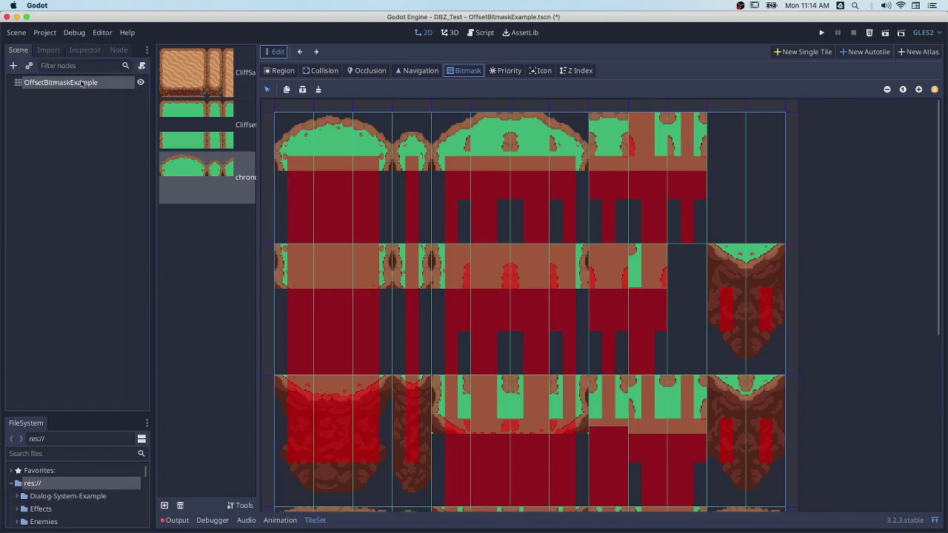
left_click(82, 82)
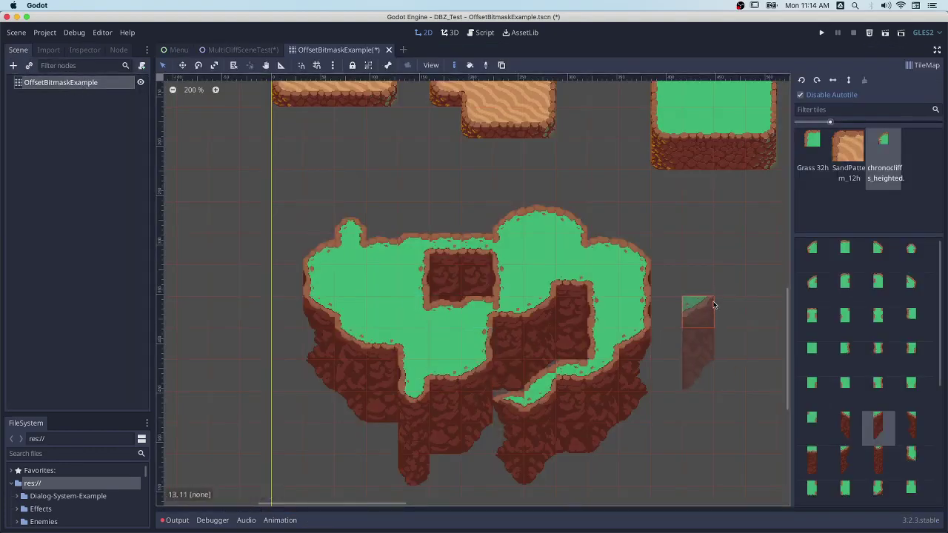
left_click(703, 276)
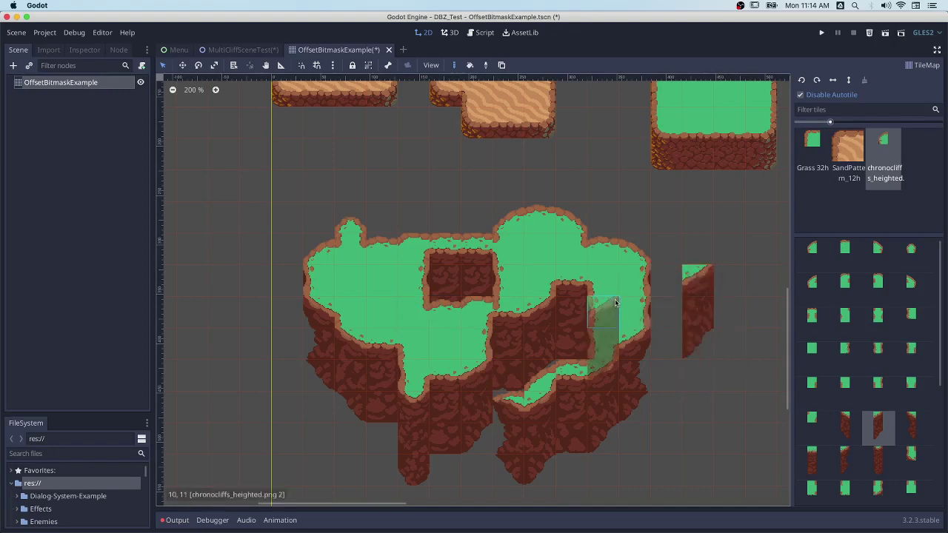
left_click(421, 470)
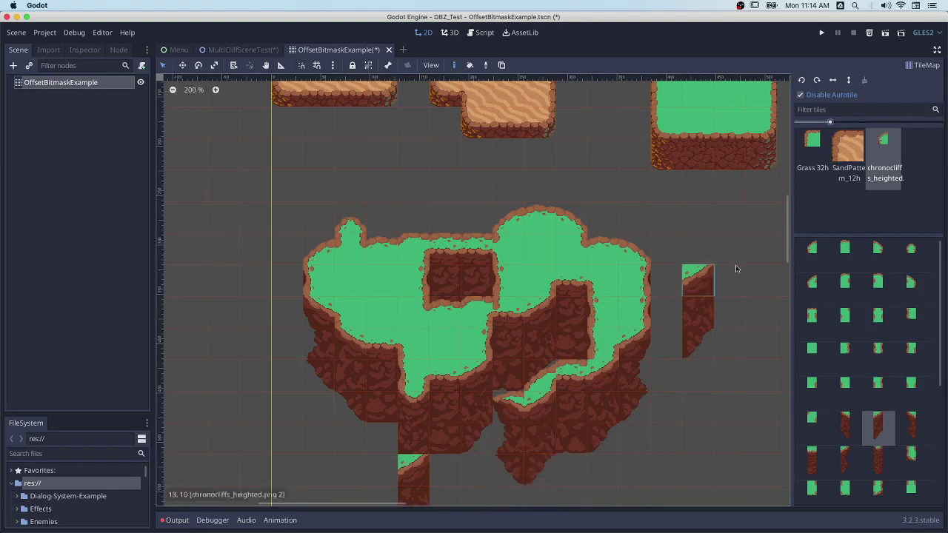
- Undo the stray cliff tiles and measure a cliff tile's height with the Ruler (about 71 px)
left_click_drag(788, 220, 789, 332)
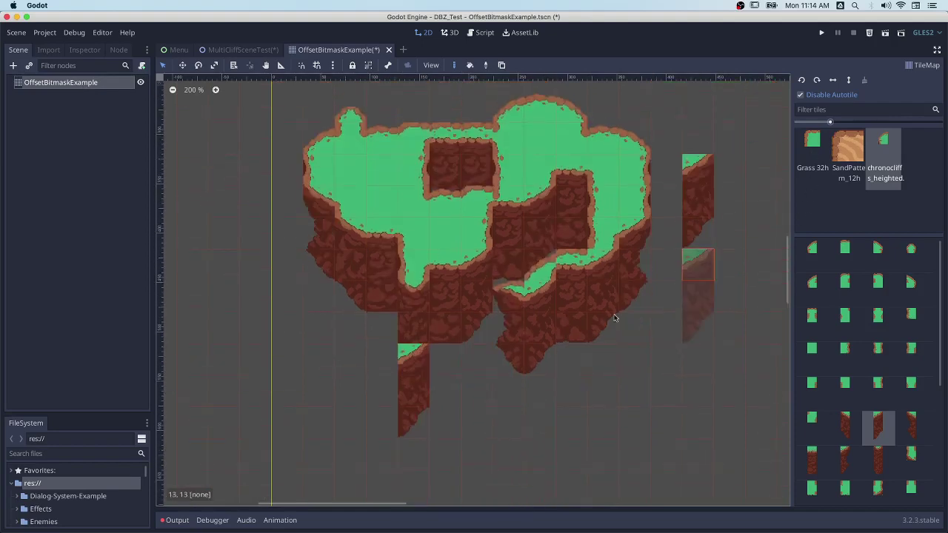
key("super+z")
key("super+z")
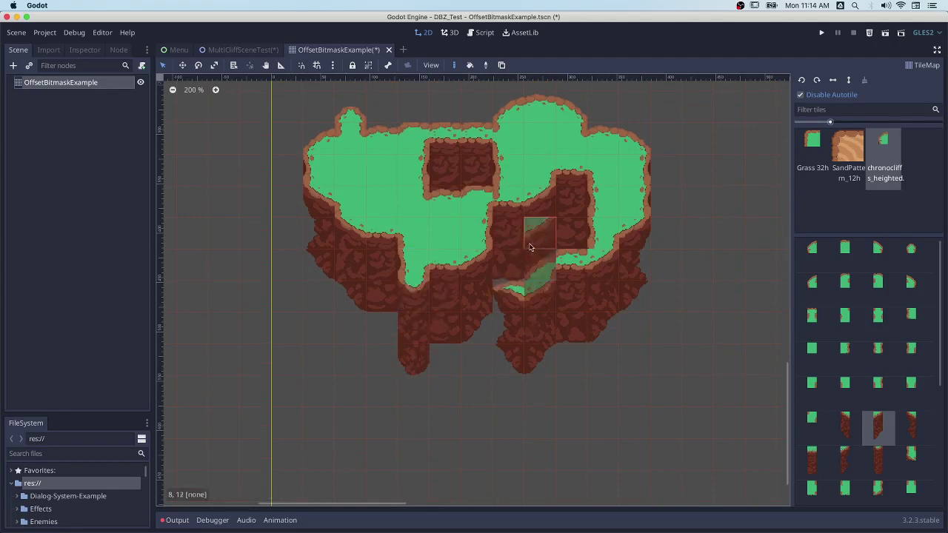
left_click(422, 280)
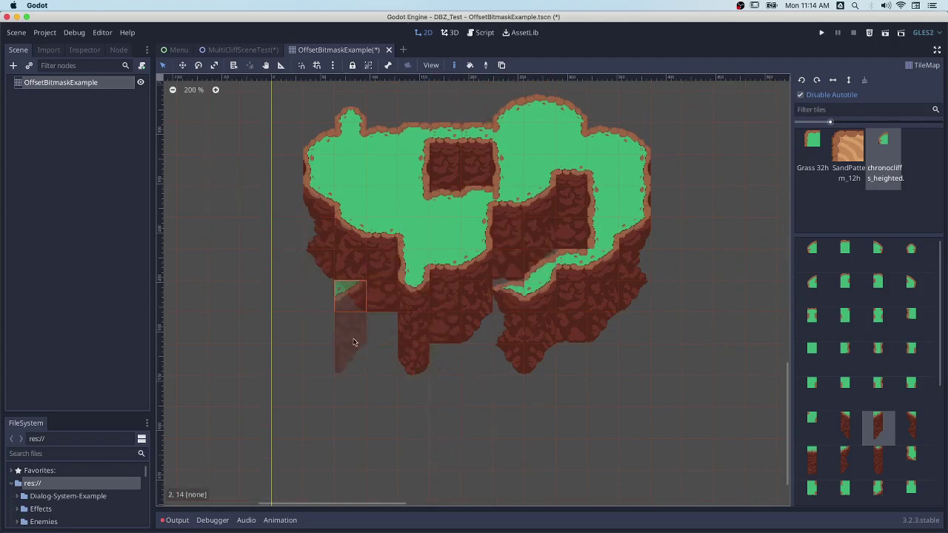
left_click(281, 65)
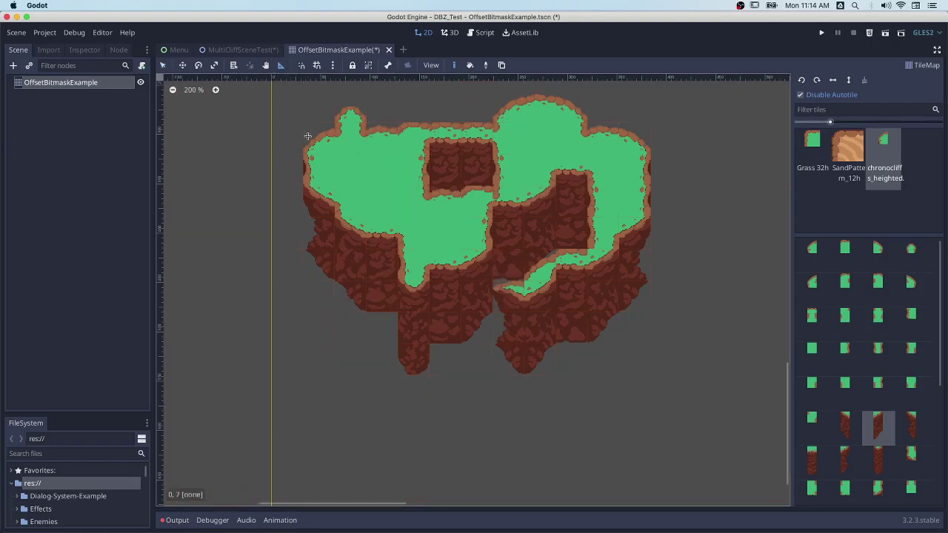
left_click_drag(378, 237, 378, 314)
- Paint a cliff tile on the island's grass edge, zoom to 800% to inspect, then return to 200%
left_click(89, 82)
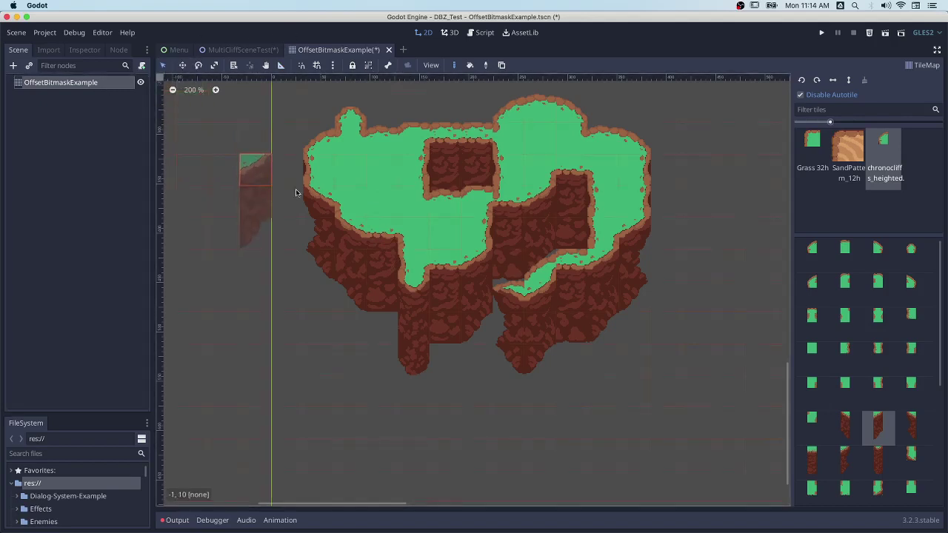
left_click(413, 254)
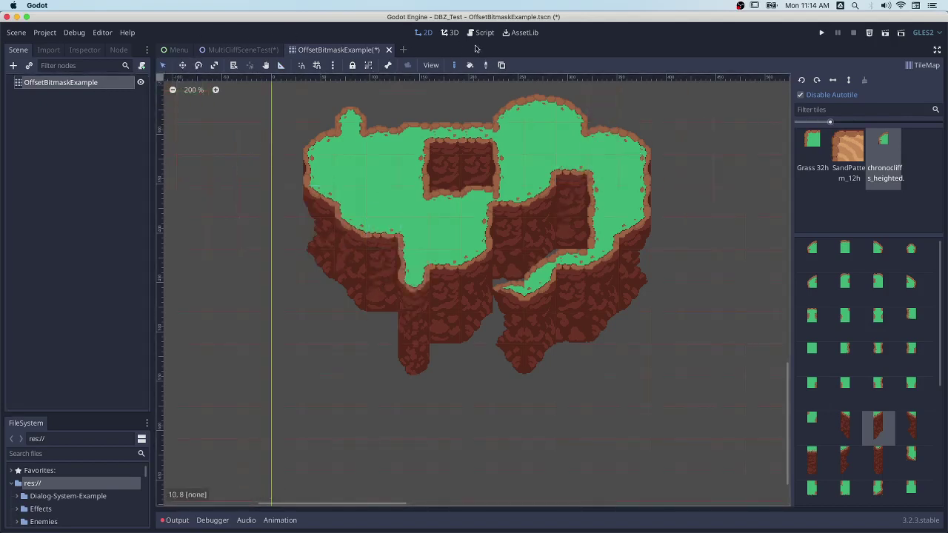
scroll(531, 130, "up", 6)
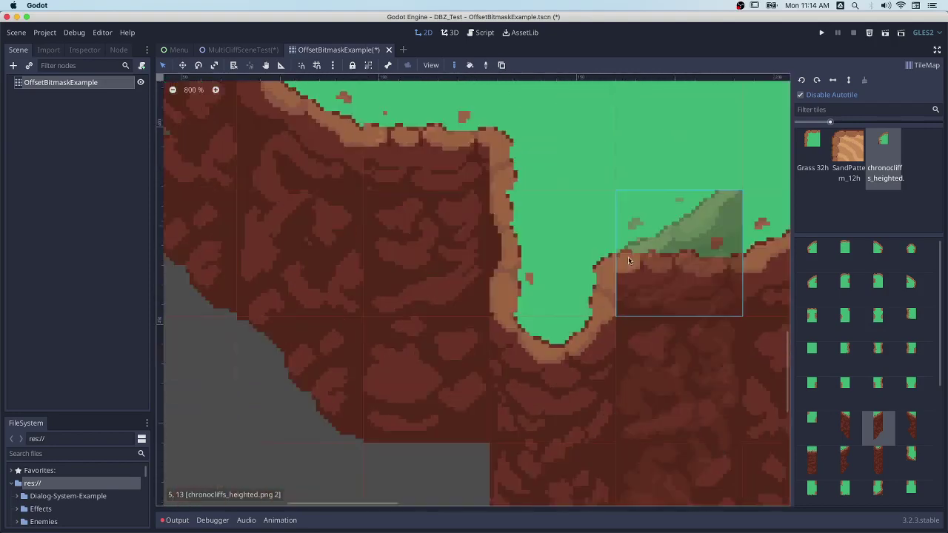
scroll(446, 258, "up", 3)
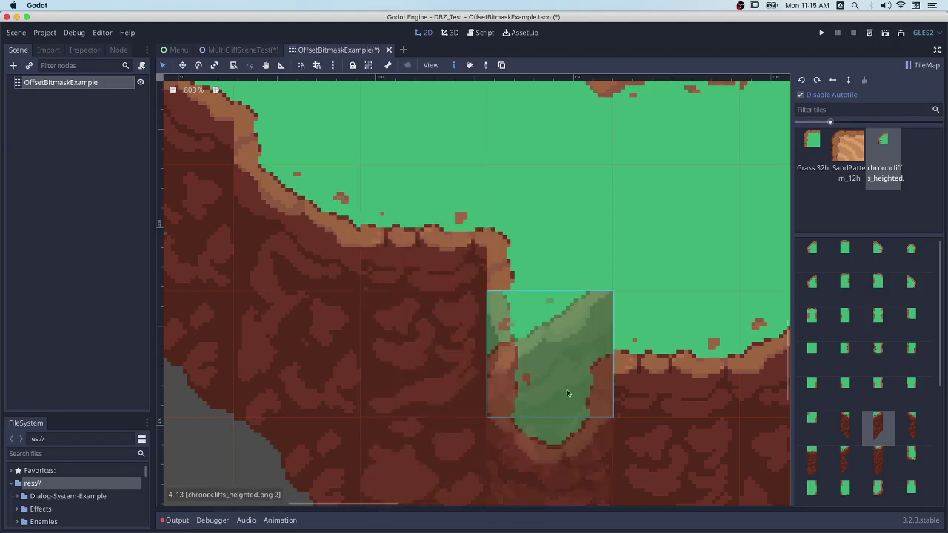
scroll(623, 314, "down", 3)
scroll(621, 314, "down", 1)
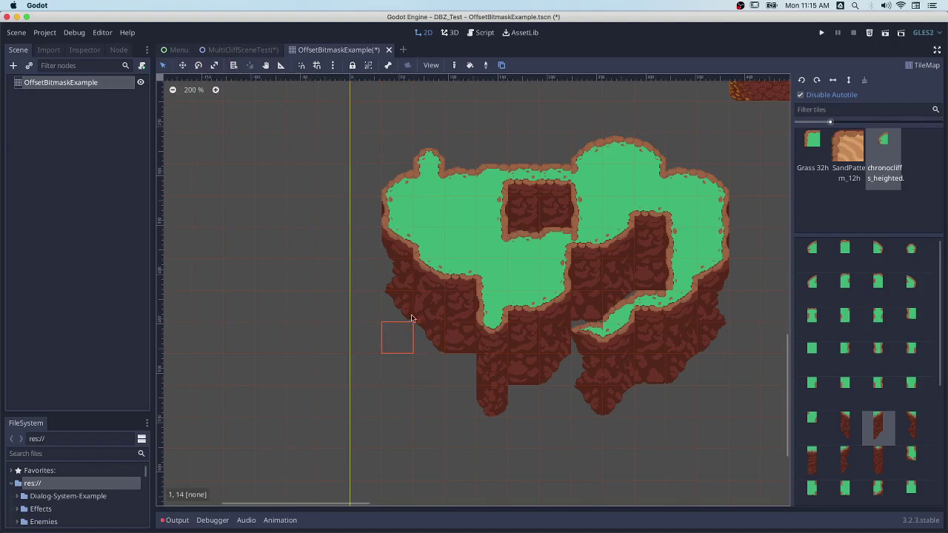
- Box-select a cell below the island, then undo recent edits, shifting cliffs up and removing the right-side strip
left_click_drag(492, 401, 519, 465)
key("ctrl+z")
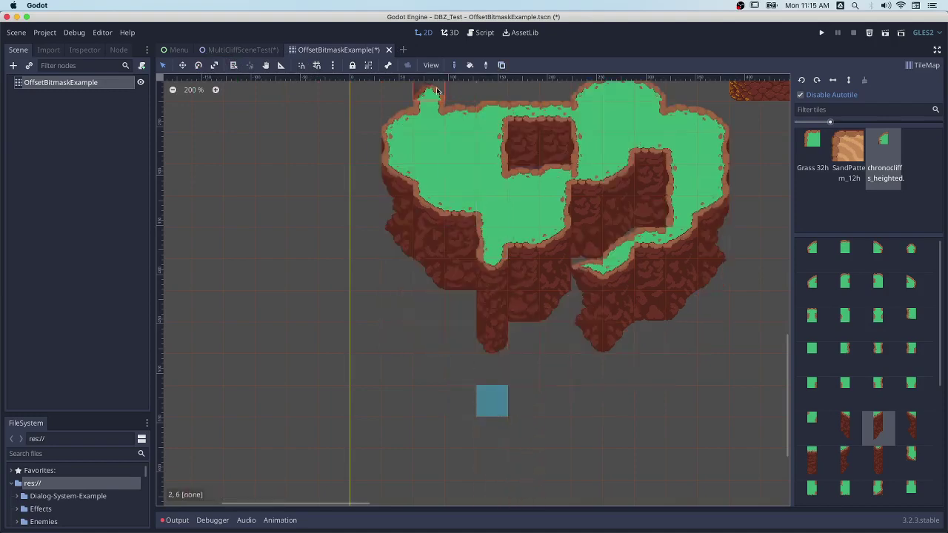
key("ctrl+z")
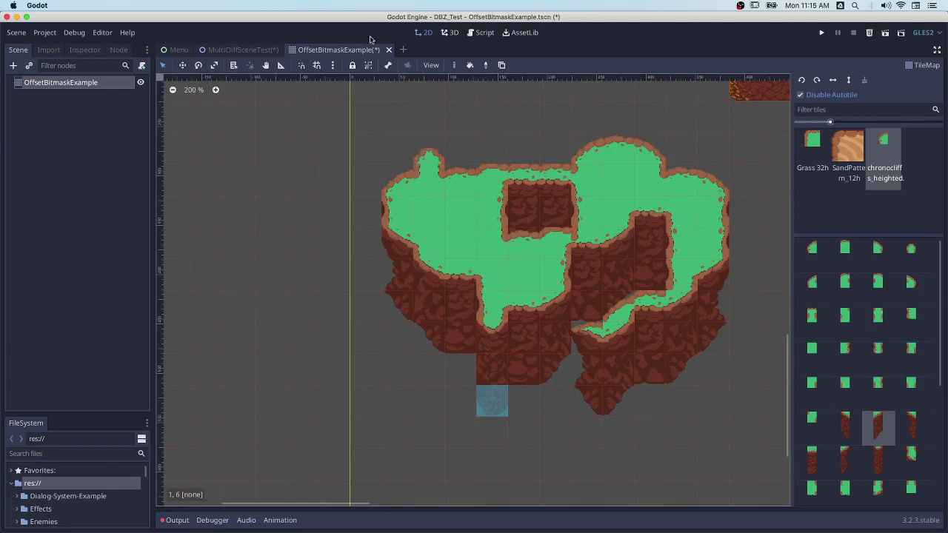
key("ctrl+z")
key("ctrl+z")
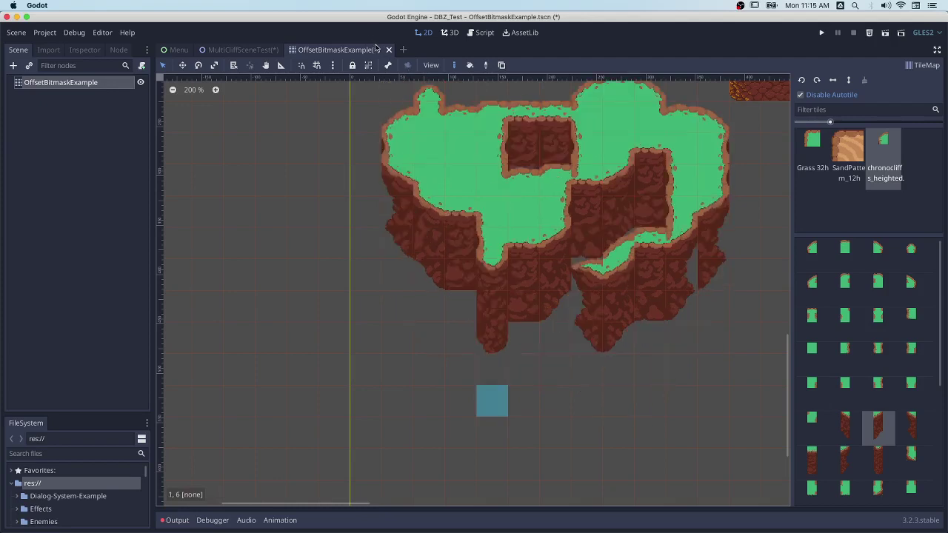
key("ctrl+z")
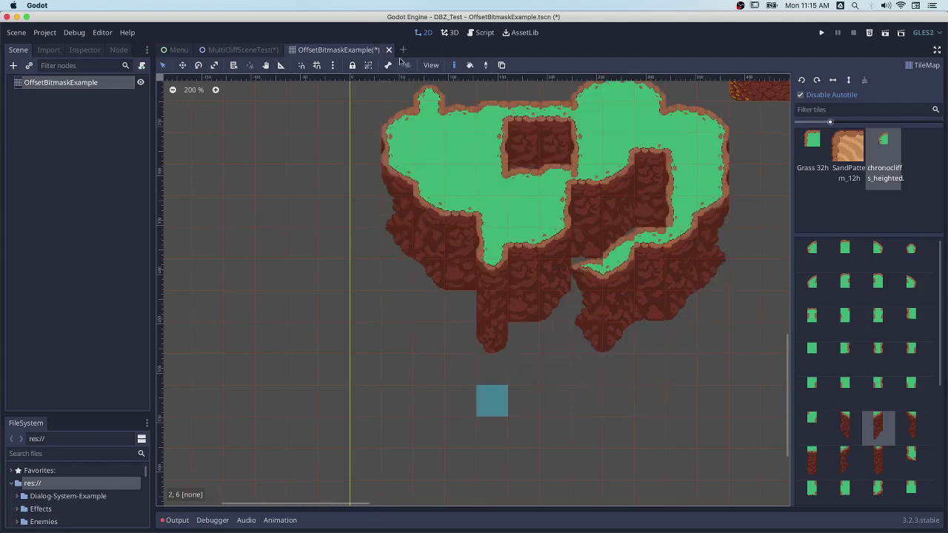
- Open the Tile Set, select the chronocliffs autotile and check its Tex Offset y of -64
left_click(85, 50)
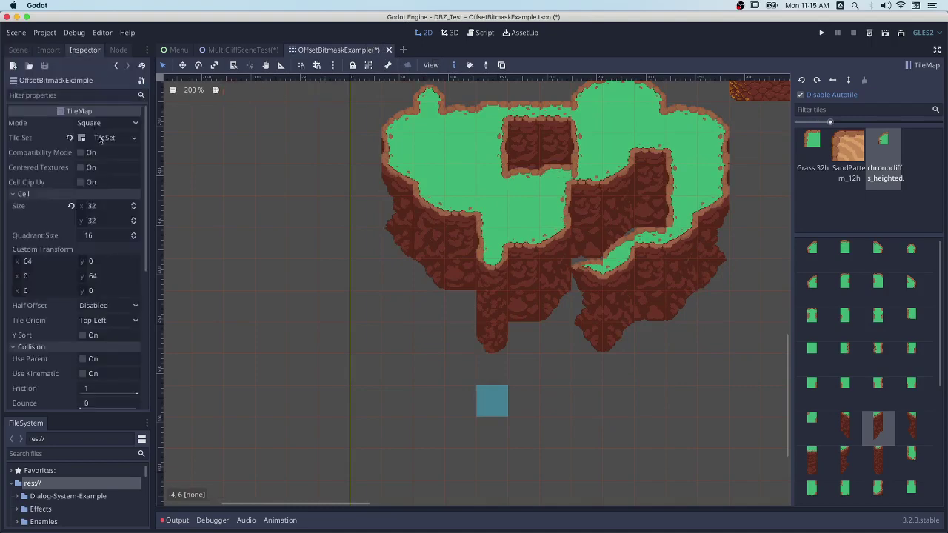
left_click(104, 138)
left_click(209, 179)
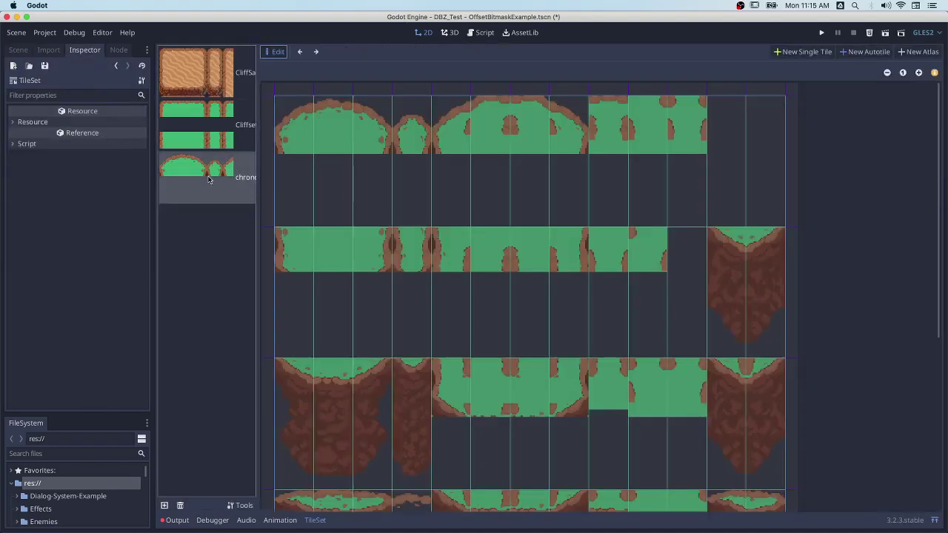
left_click(356, 286)
left_click(115, 289)
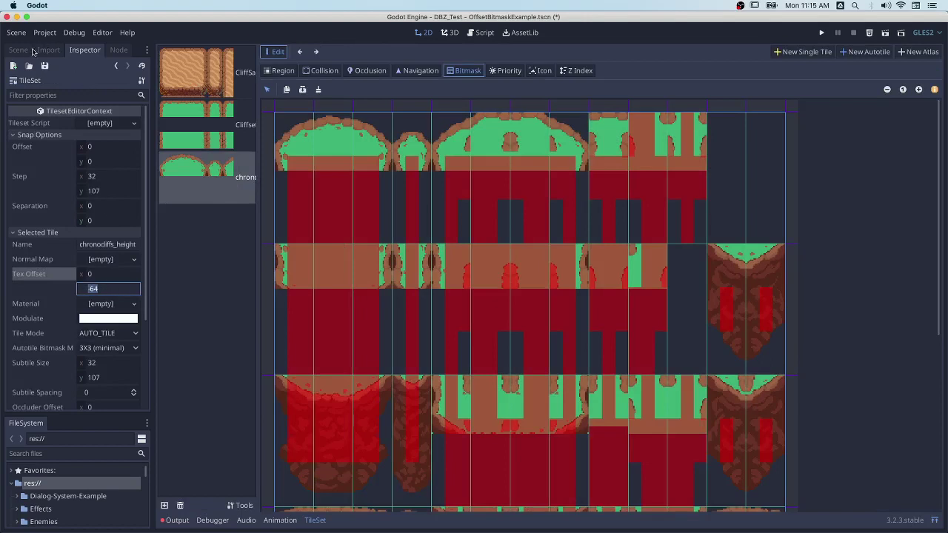
- Return to the OffsetBitmaskExample map and pan around to review the painted islands
left_click(18, 49)
left_click(90, 86)
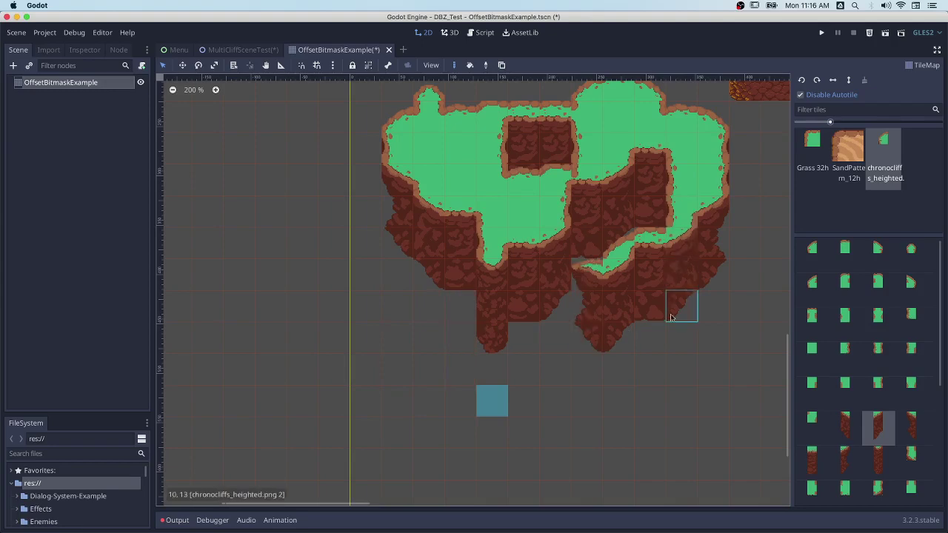
scroll(548, 422, "up", 8)
scroll(548, 422, "right", 6)
scroll(543, 434, "down", 3)
scroll(543, 434, "left", 5)
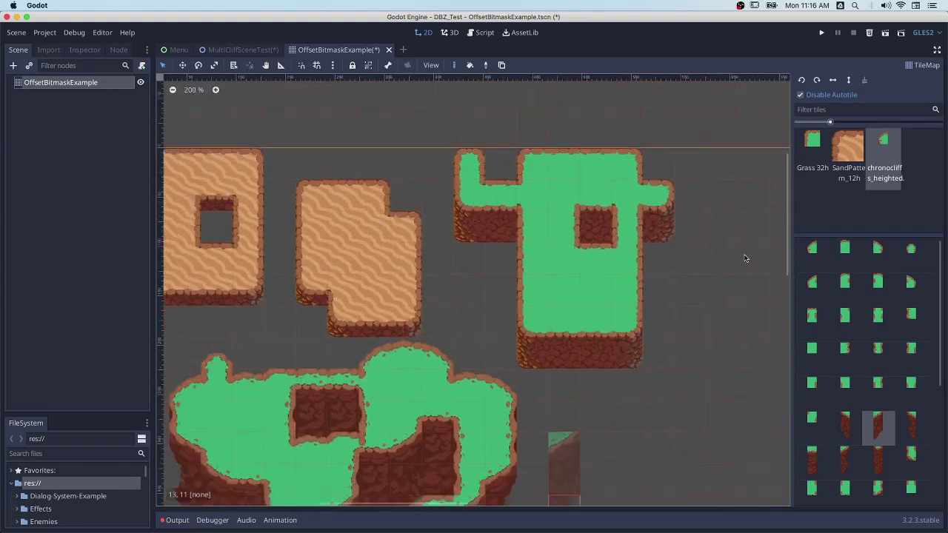
- In MultiCliffSceneTest, undo a test stroke, re-enable autotile and paint a cliffs_offset_108dirt cliff cluster on the grass
left_click(259, 49)
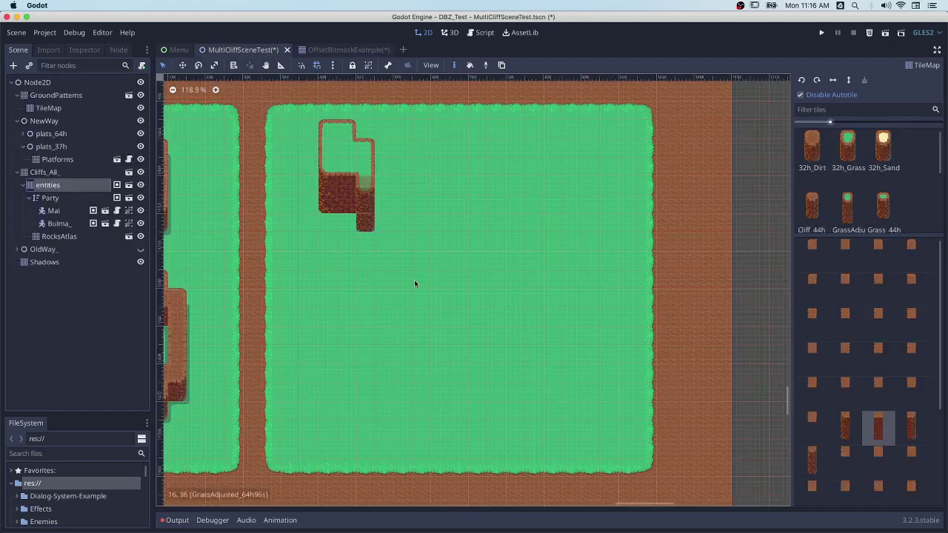
mouse_move(440, 177)
left_mouse_down()
mouse_move(503, 280)
mouse_move(471, 208)
mouse_move(555, 239)
mouse_move(714, 166)
mouse_move(480, 244)
mouse_move(513, 237)
mouse_move(470, 196)
mouse_move(529, 230)
mouse_move(468, 284)
mouse_move(446, 200)
mouse_move(440, 207)
mouse_move(498, 233)
mouse_move(474, 193)
left_mouse_up()
key("super+z")
left_click(801, 95)
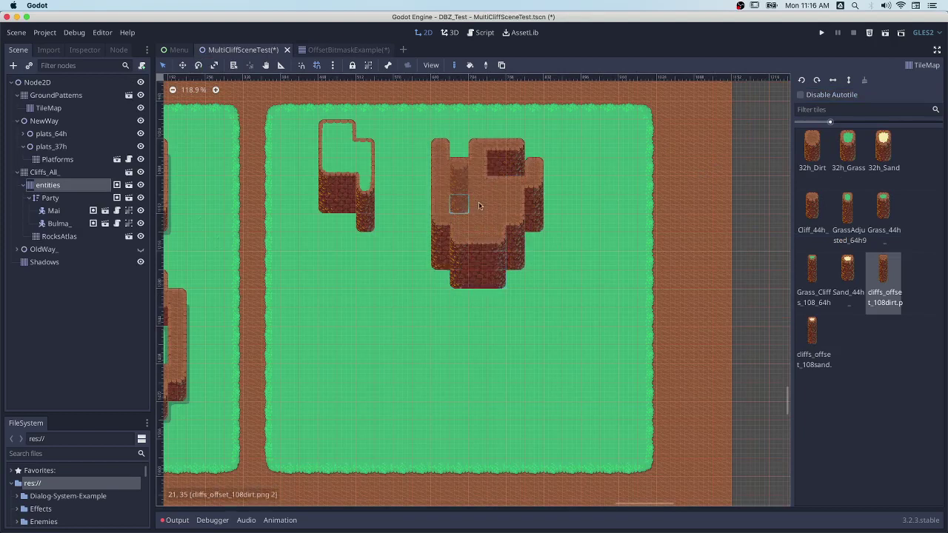
mouse_move(610, 214)
left_mouse_down()
mouse_move(573, 215)
mouse_move(564, 263)
mouse_move(534, 302)
mouse_move(531, 259)
mouse_move(478, 314)
mouse_move(459, 267)
left_mouse_up()
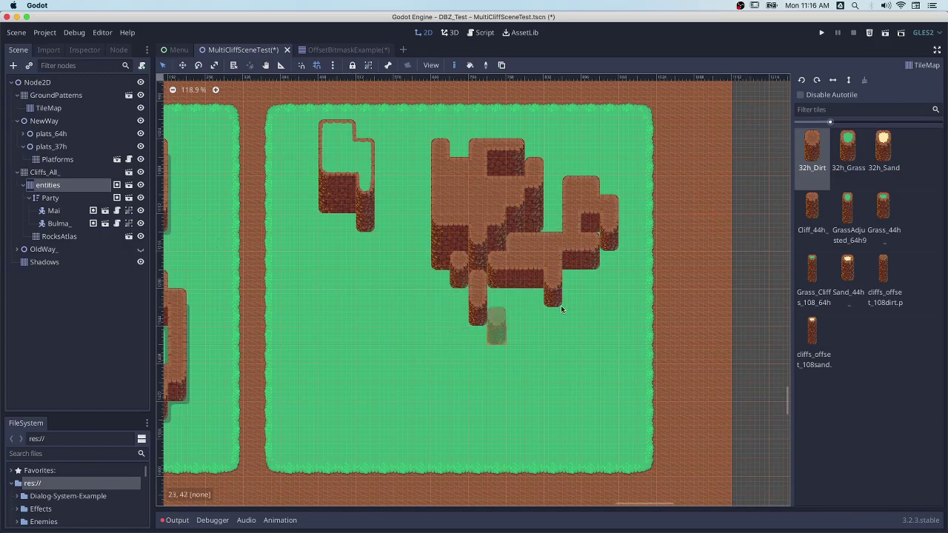
- Switch from the Script view to the OffsetBitmaskExample scene in the 2D tilemap canvas
left_click(337, 50)
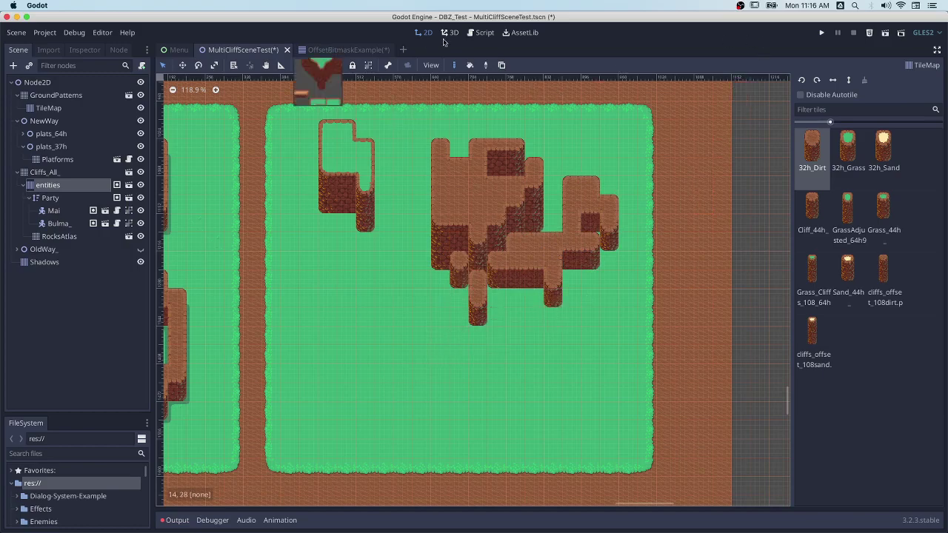
left_click(482, 32)
left_click(425, 32)
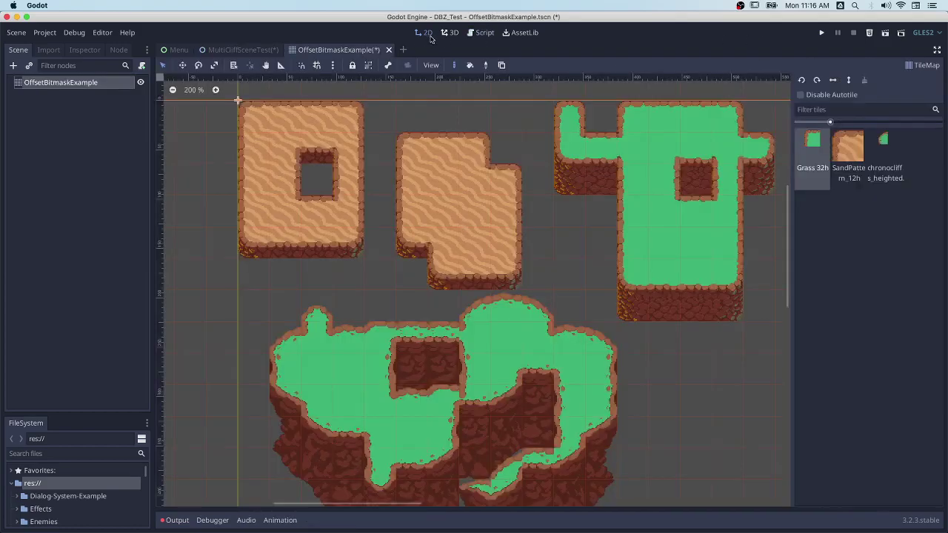
key("super+Tab")
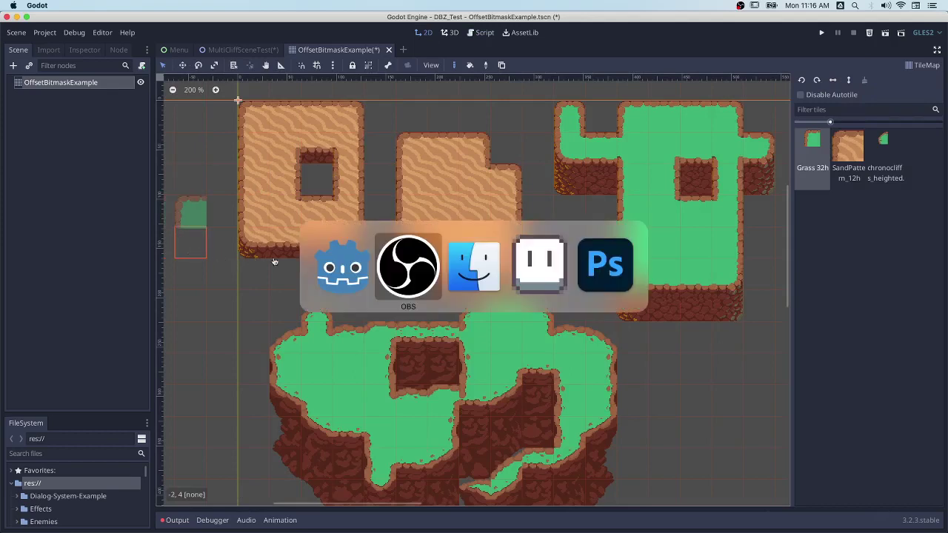
left_click(343, 267)
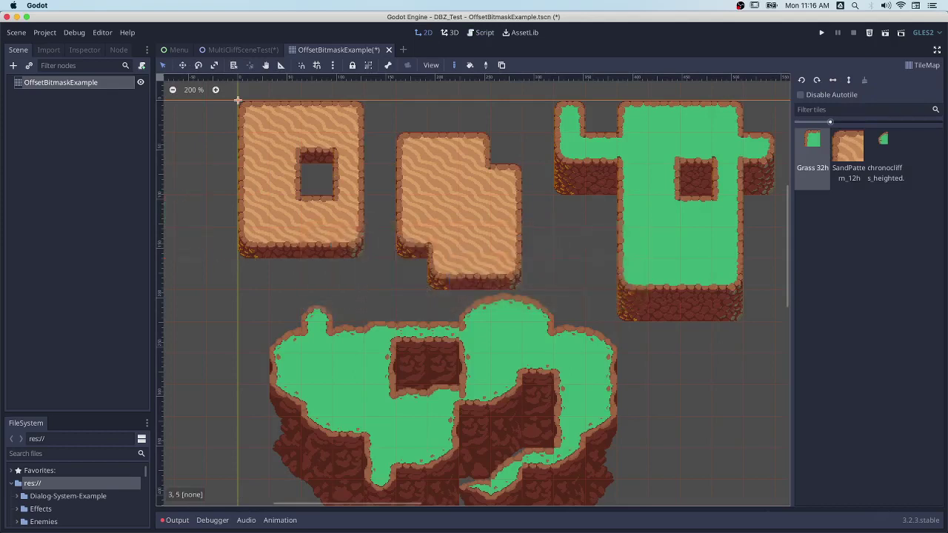